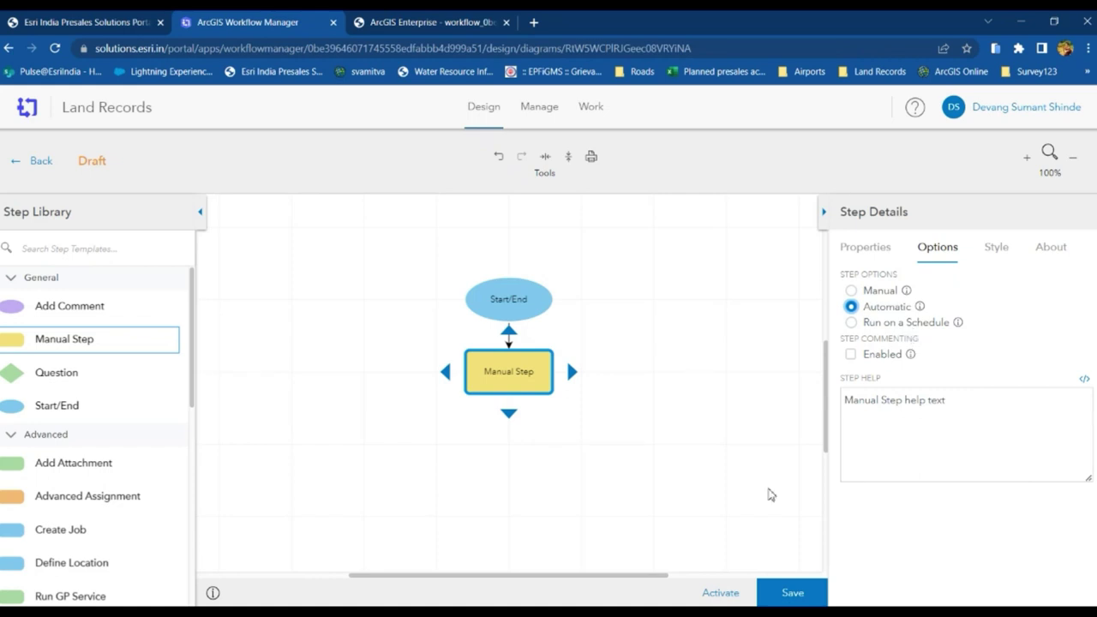
# Add a second Manual Step below the existing one in the draft diagram and connect the two with a path
pyautogui.click(582, 415)
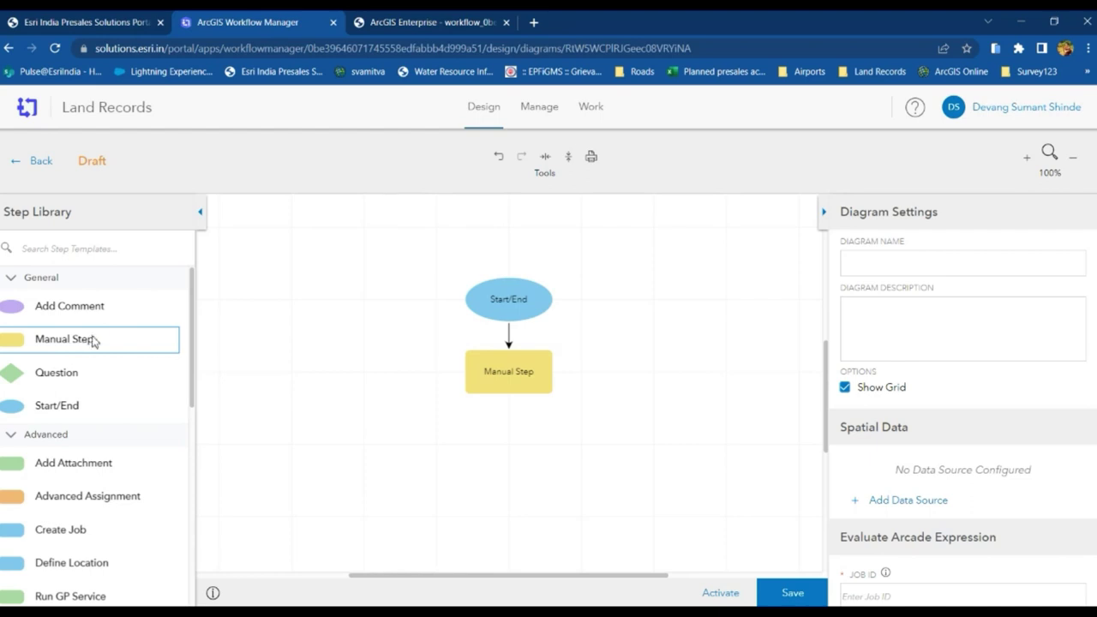
pyautogui.moveTo(43, 343); pyautogui.dragTo(514, 459)
pyautogui.click(518, 375)
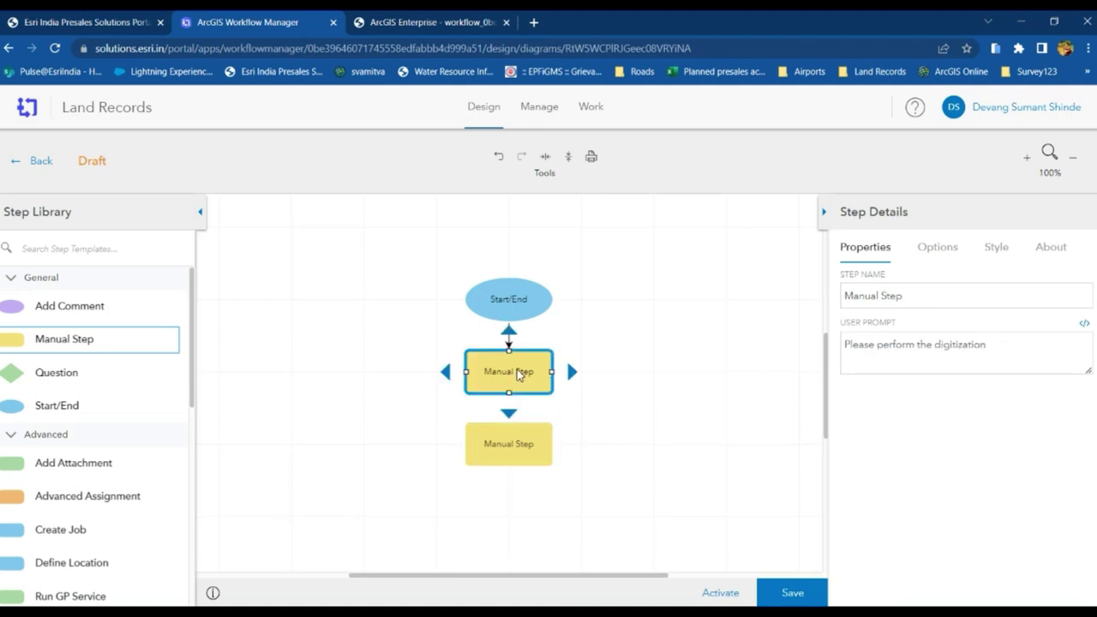
pyautogui.moveTo(509, 412); pyautogui.dragTo(509, 441)
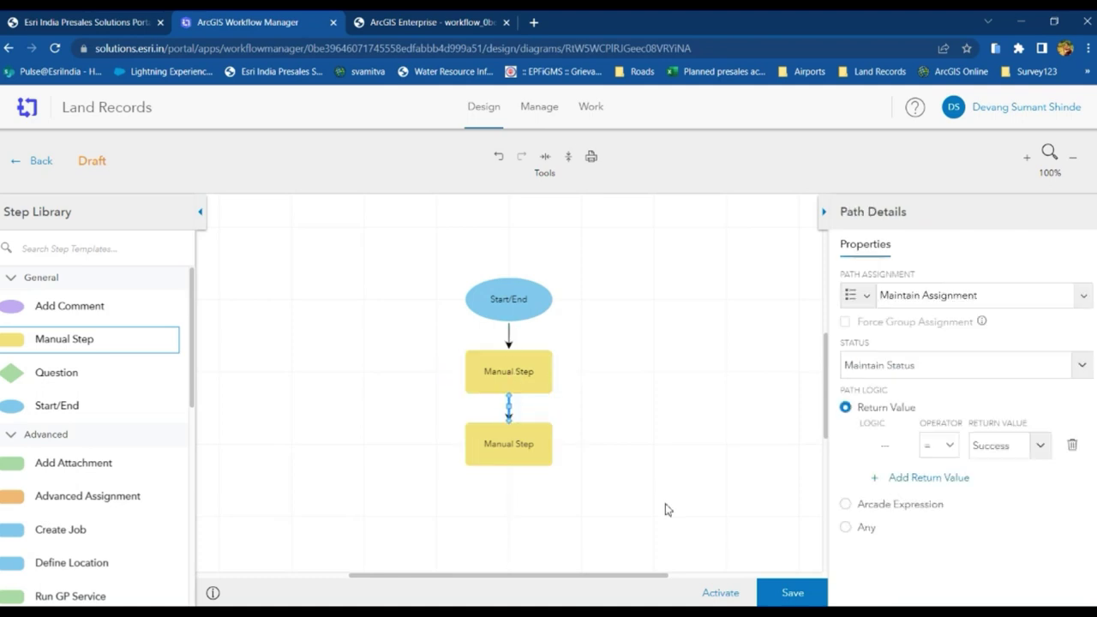
pyautogui.click(514, 427)
pyautogui.click(510, 419)
pyautogui.press('Delete')
pyautogui.moveTo(498, 445); pyautogui.dragTo(509, 420)
pyautogui.click(622, 470)
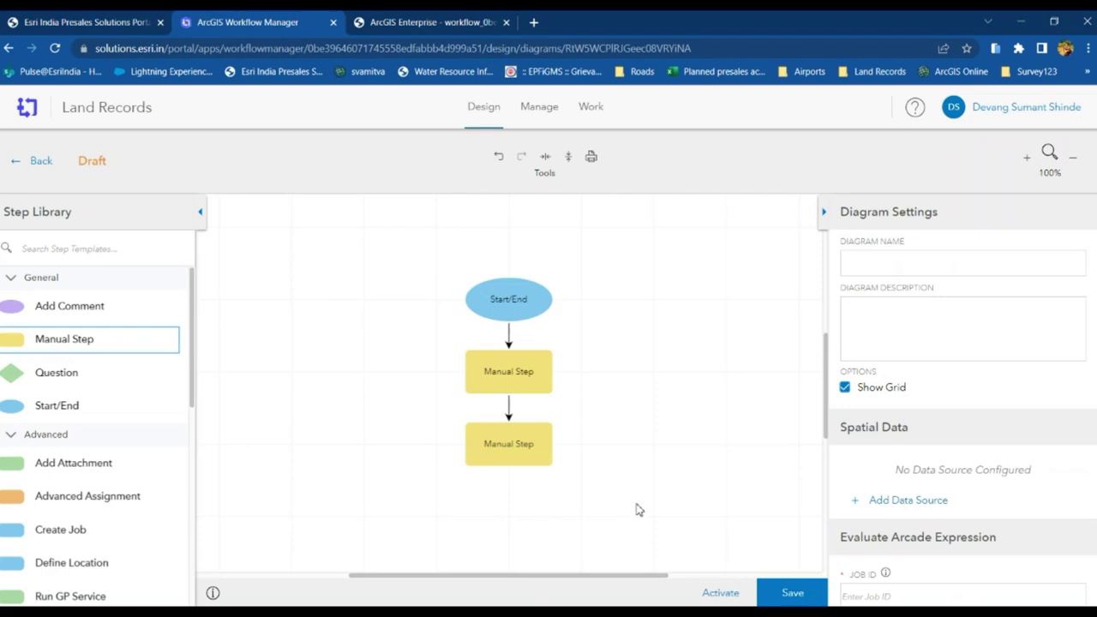
# Leave the draft workflow diagram and discard its unsaved changes
pyautogui.click(510, 450)
pyautogui.click(602, 378)
pyautogui.click(43, 164)
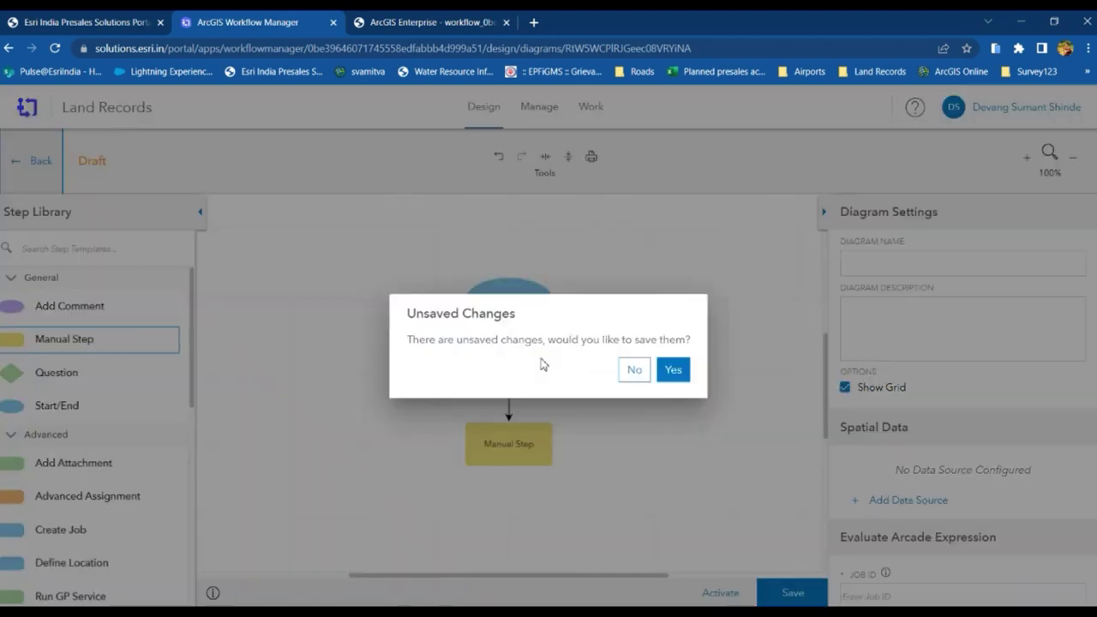
pyautogui.click(639, 371)
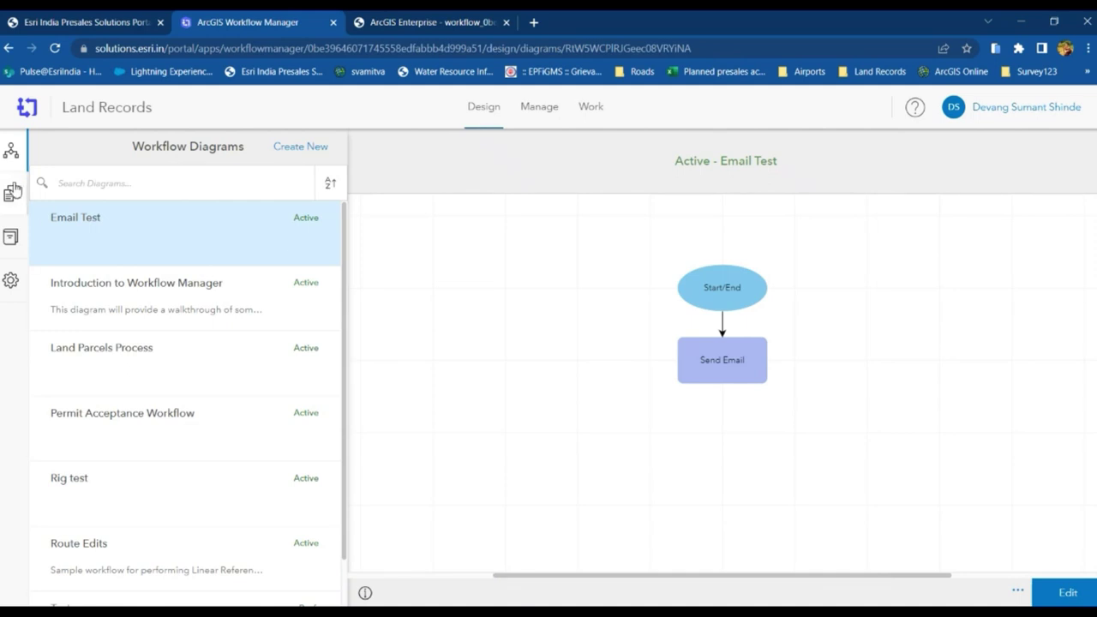
# Open the Land Records Process job template and look over its name and summary
pyautogui.click(11, 193)
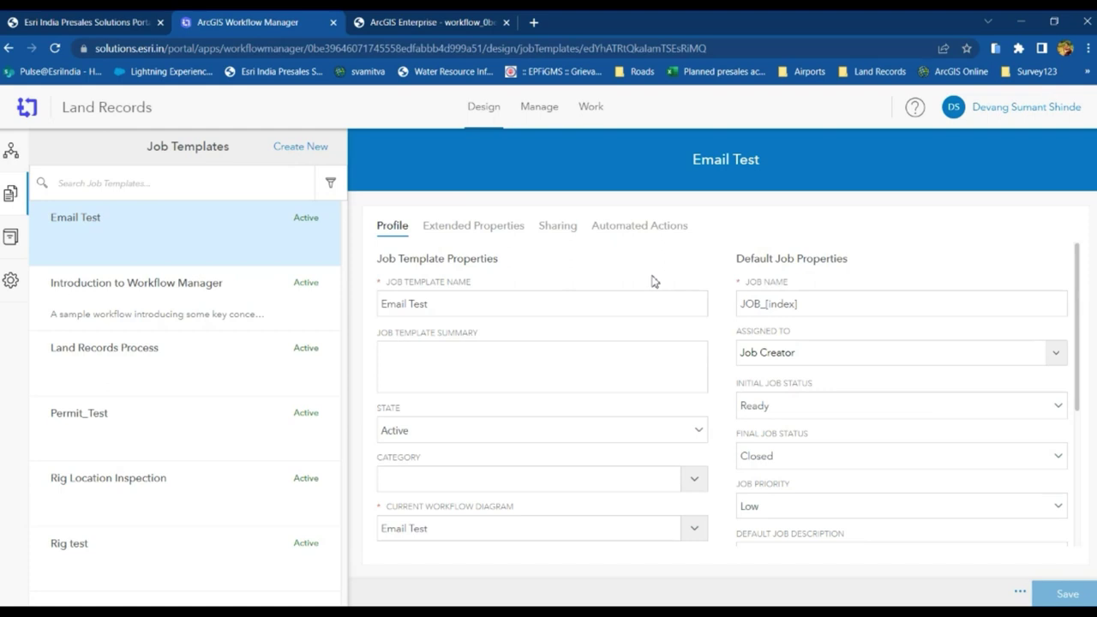
pyautogui.click(208, 363)
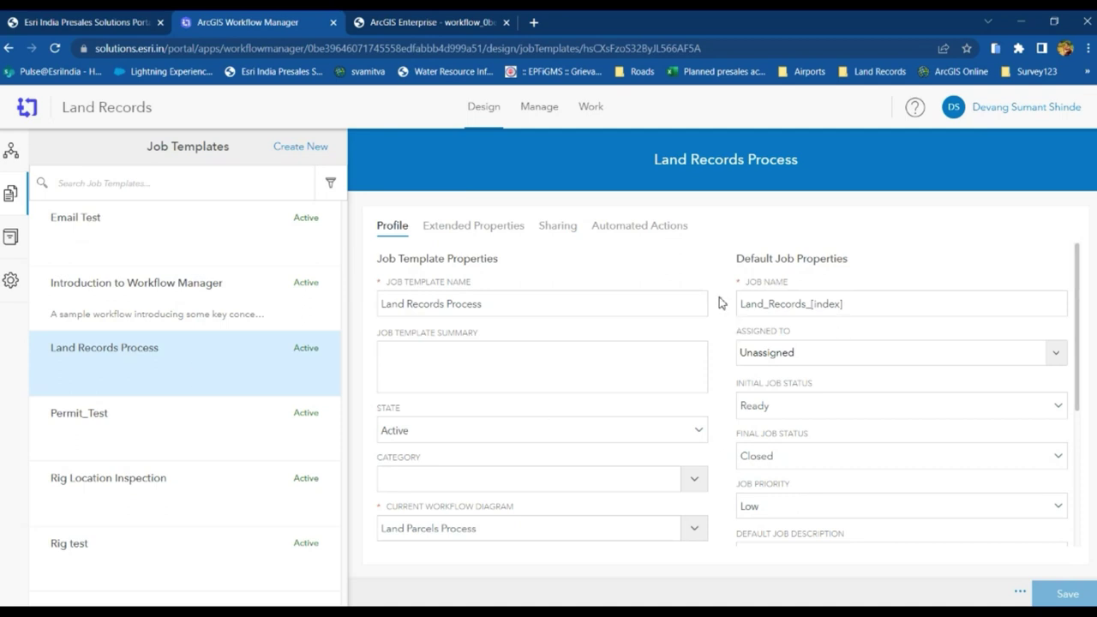
pyautogui.scroll(-2, 720, 300)
pyautogui.scroll(2, 722, 303)
pyautogui.moveTo(509, 306); pyautogui.dragTo(380, 307)
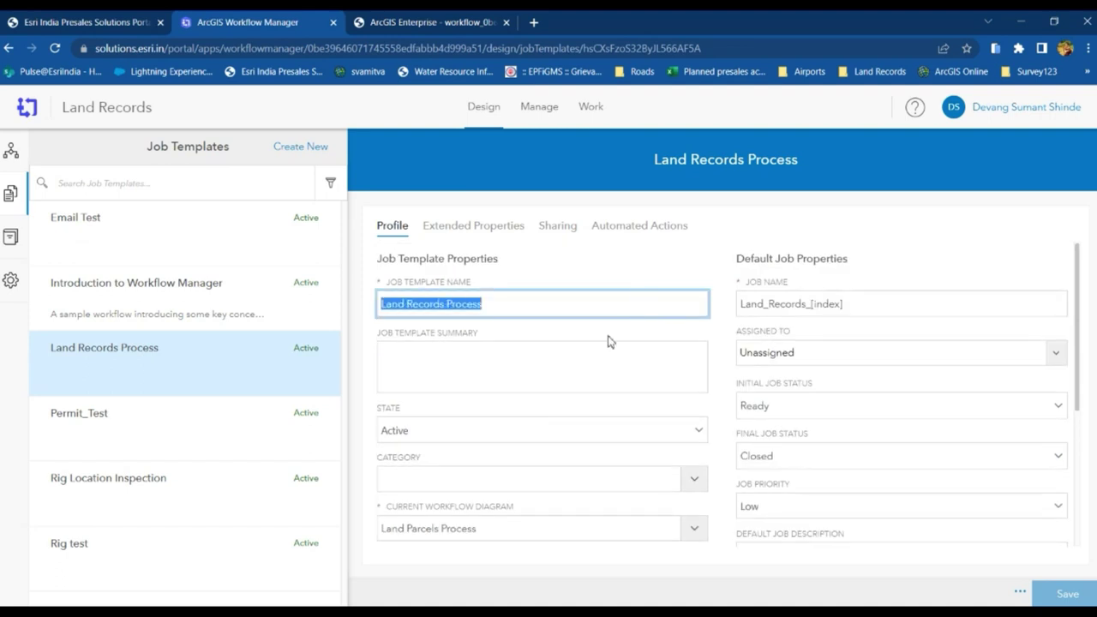
pyautogui.click(591, 363)
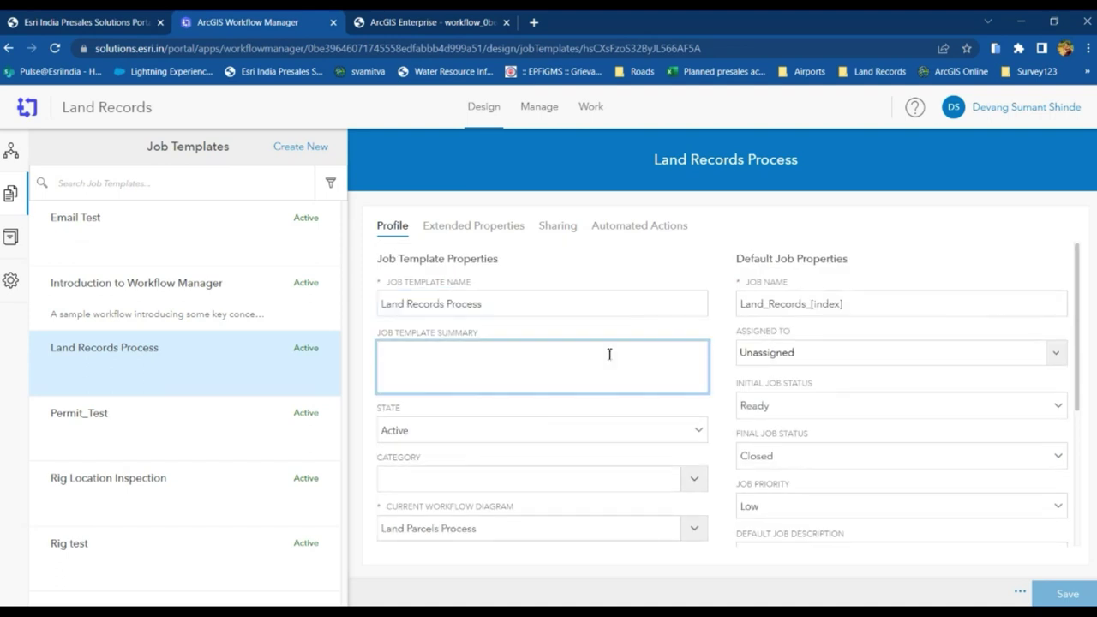
# Check the available states and workflow diagrams for the Land Records Process template without changing them
pyautogui.scroll(-2, 705, 411)
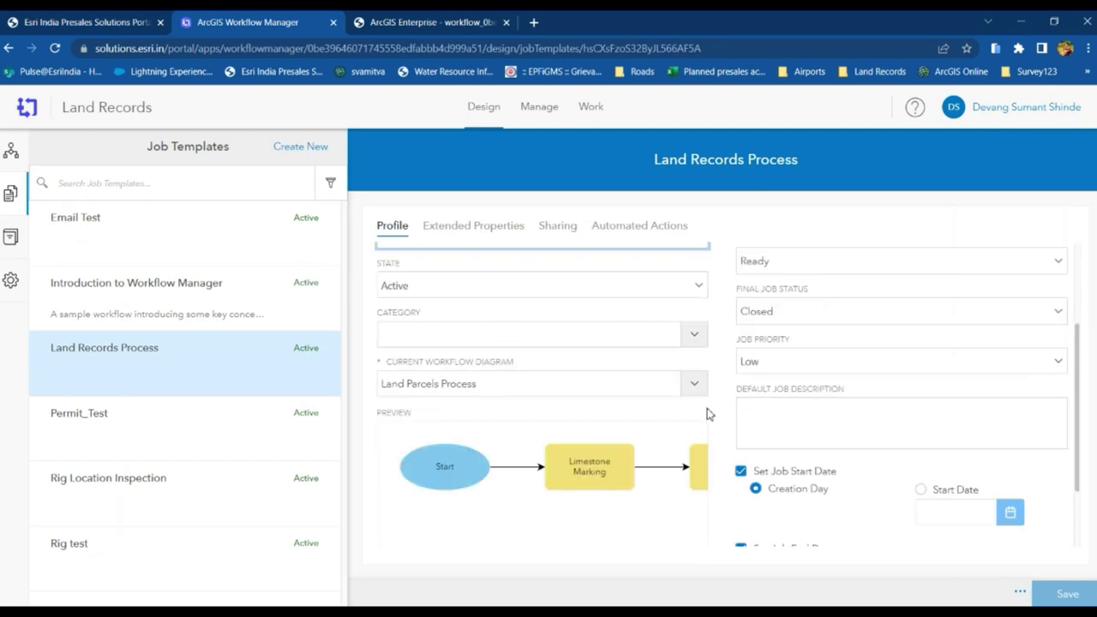
pyautogui.click(700, 290)
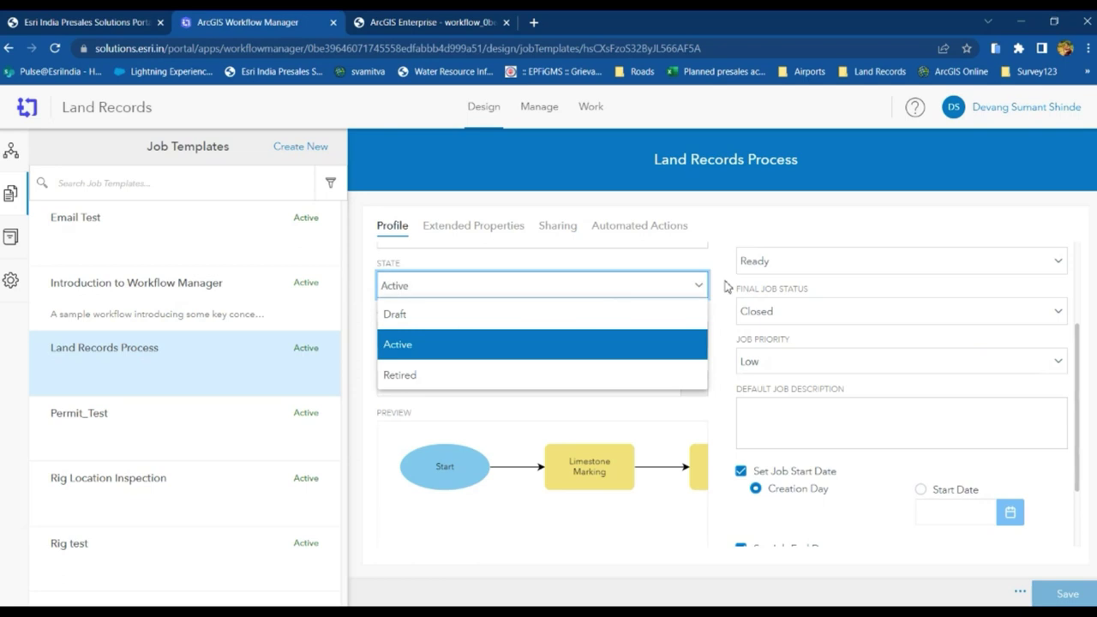
pyautogui.click(725, 286)
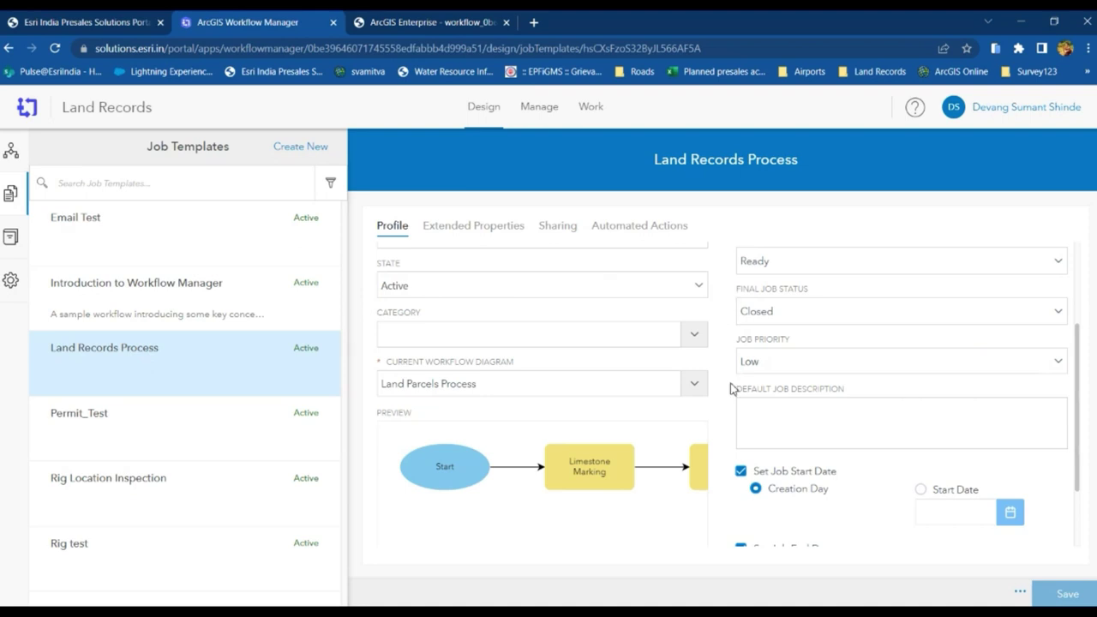
pyautogui.click(696, 383)
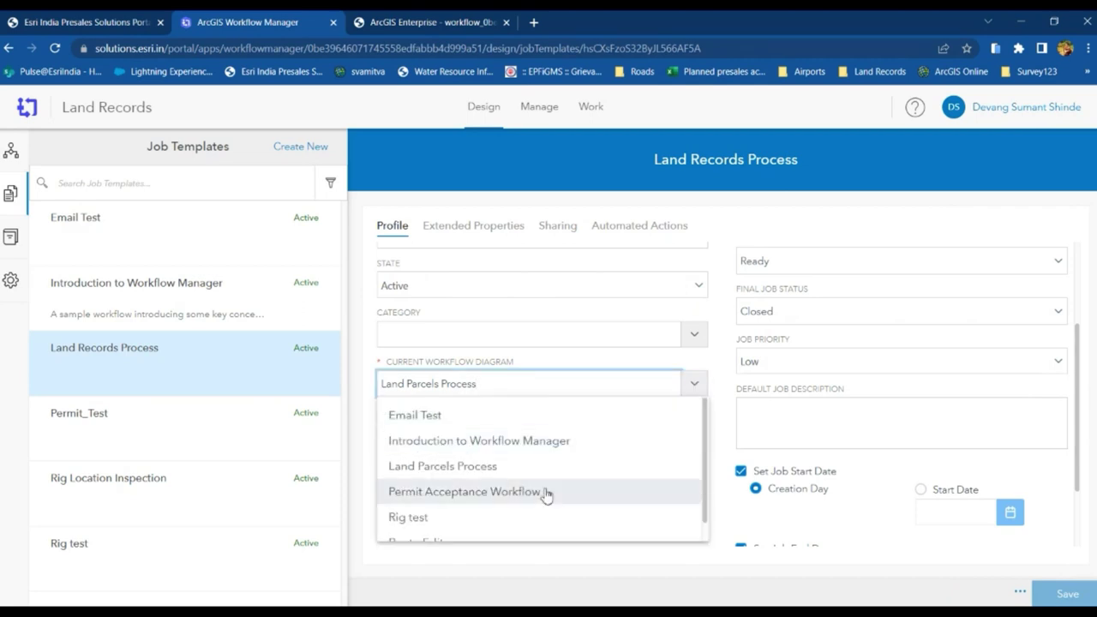
pyautogui.click(724, 371)
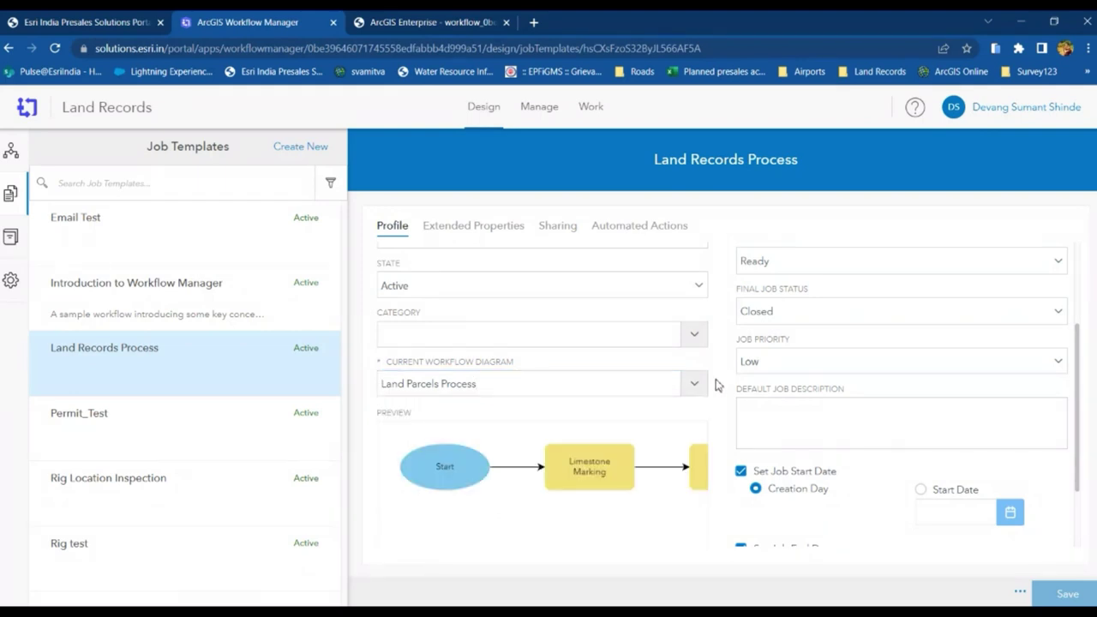
# Review the template's default job properties, including the assignment choices and the job start and end date settings
pyautogui.scroll(3, 718, 386)
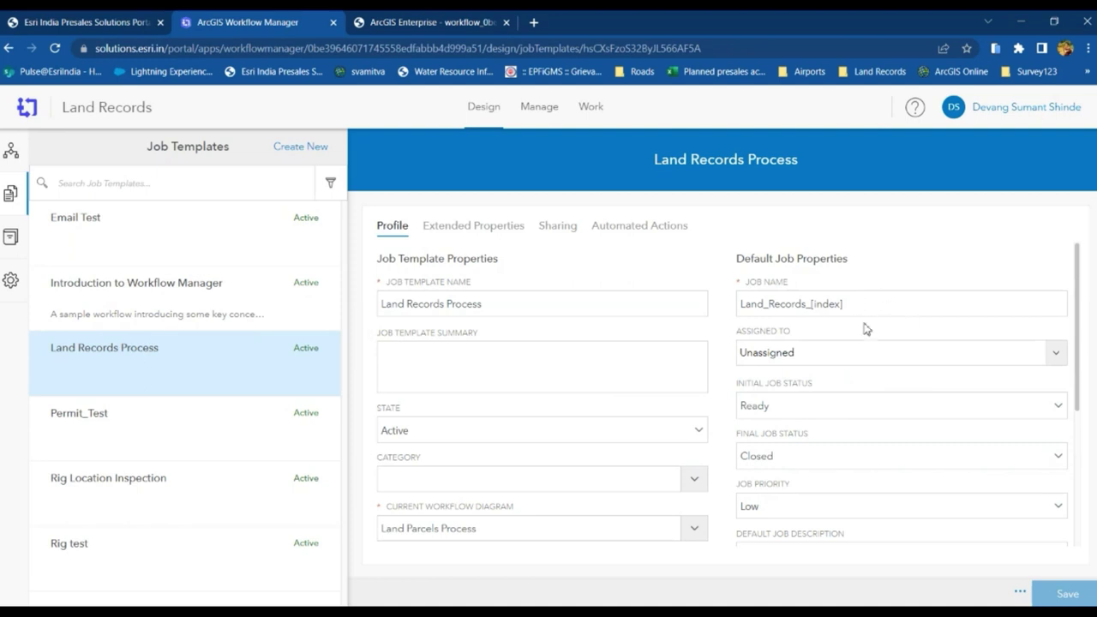
pyautogui.scroll(-1, 902, 382)
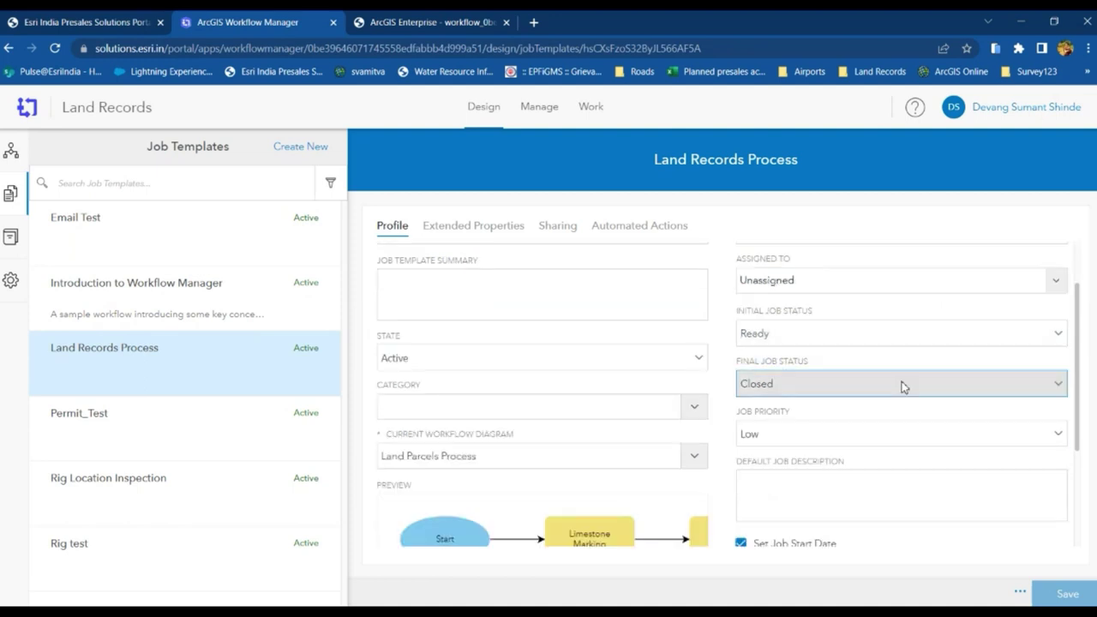
pyautogui.scroll(-2, 894, 380)
pyautogui.scroll(2, 1026, 319)
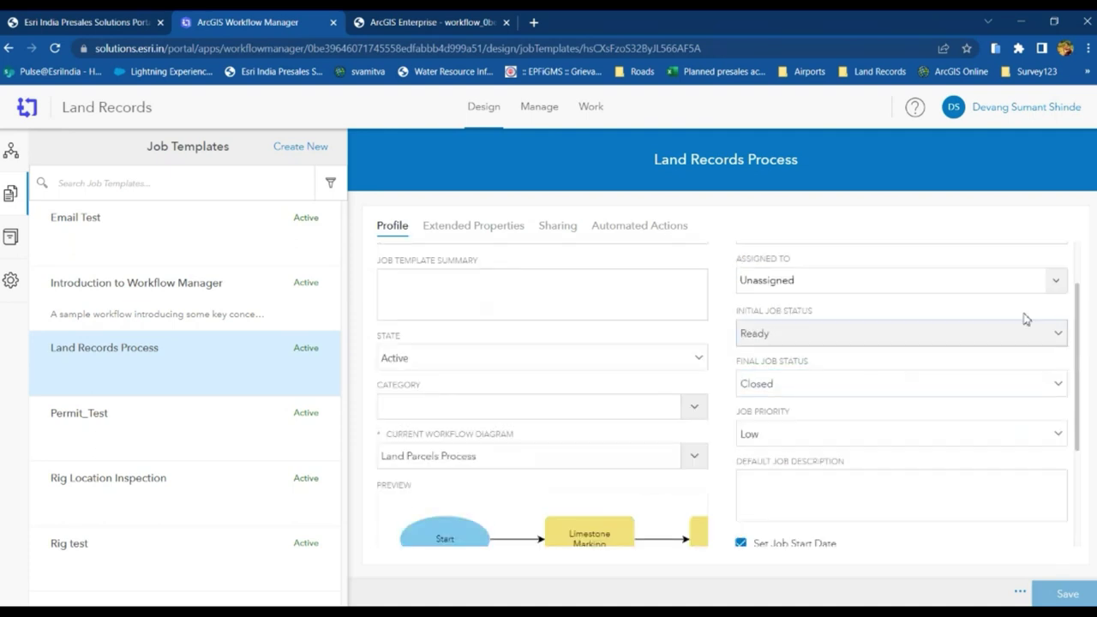
pyautogui.click(1056, 281)
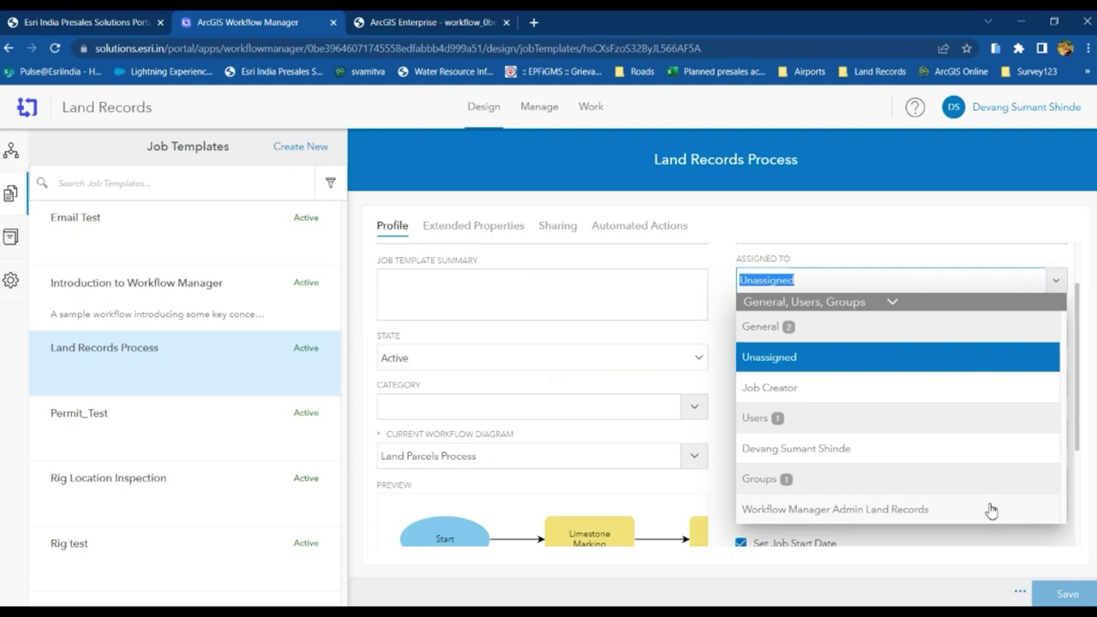
pyautogui.click(721, 316)
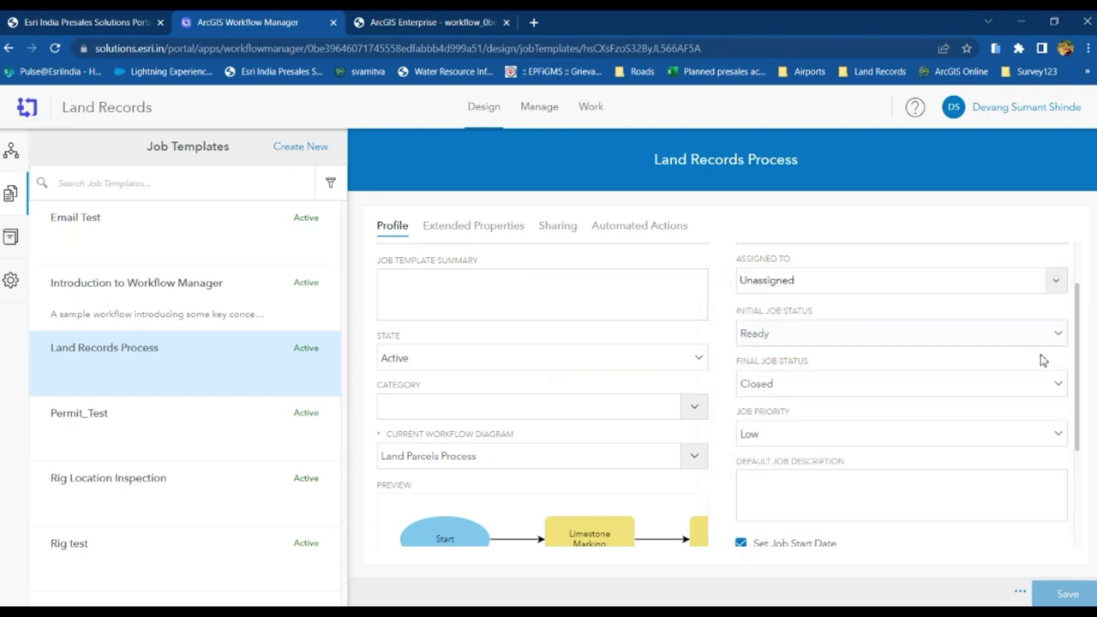
pyautogui.scroll(-2, 985, 426)
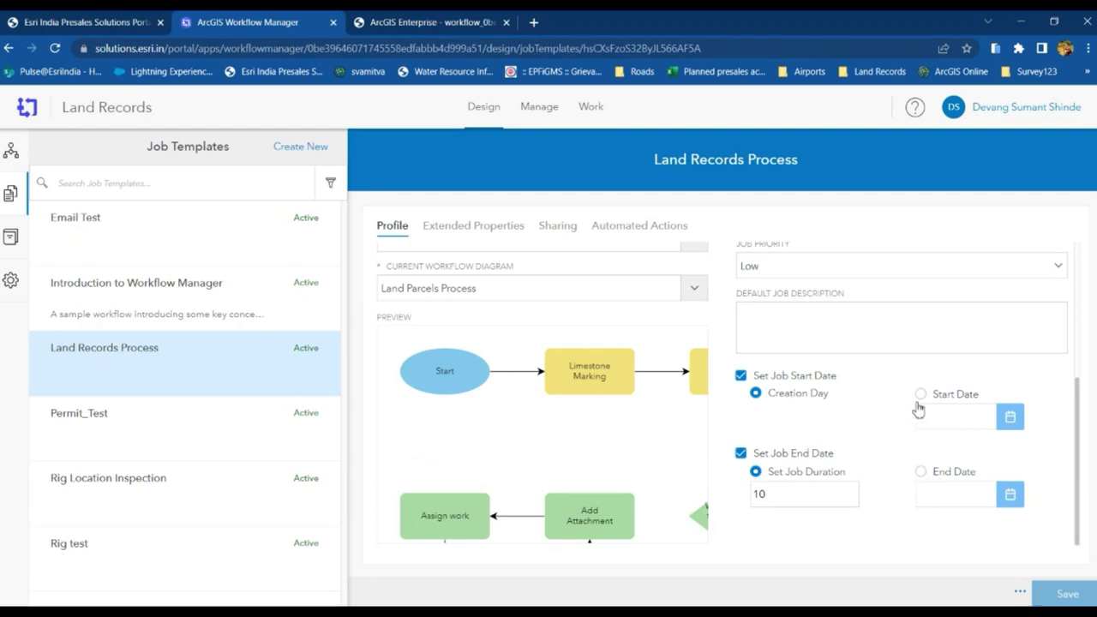
# Examine the rig_registration fields in the template's extended properties and check its sharing settings
pyautogui.click(473, 225)
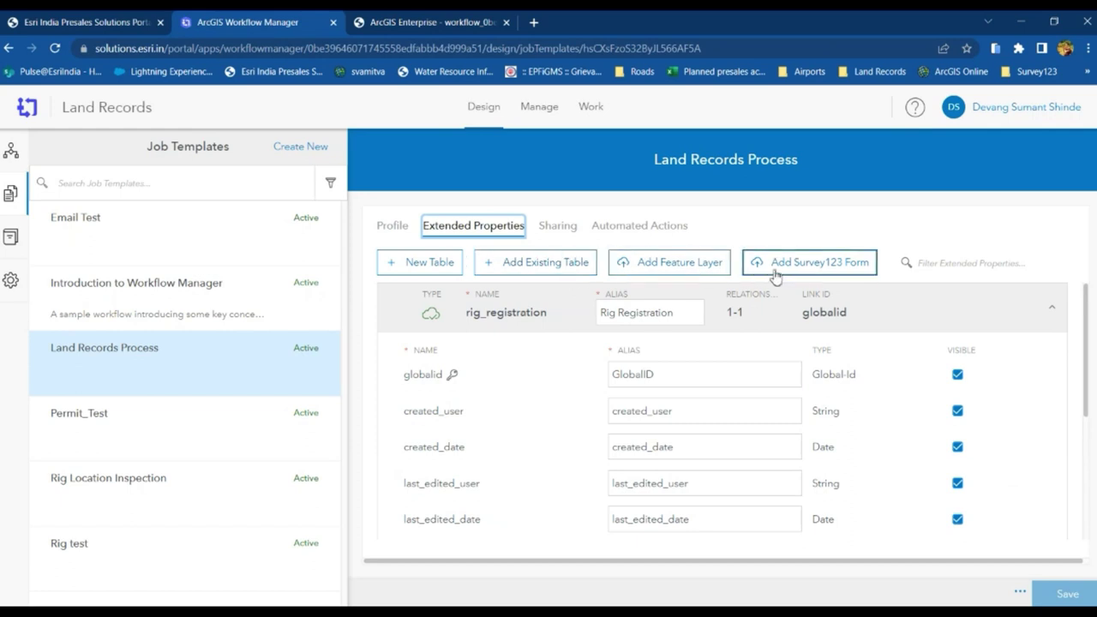
pyautogui.scroll(-5, 686, 399)
pyautogui.scroll(5, 674, 438)
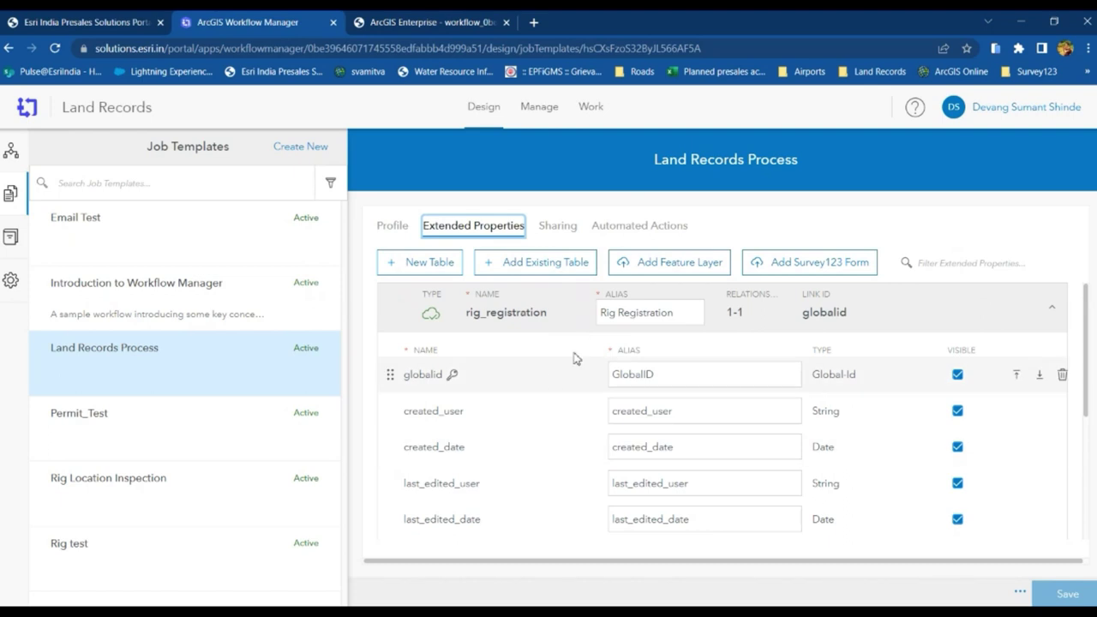
pyautogui.scroll(-5, 656, 446)
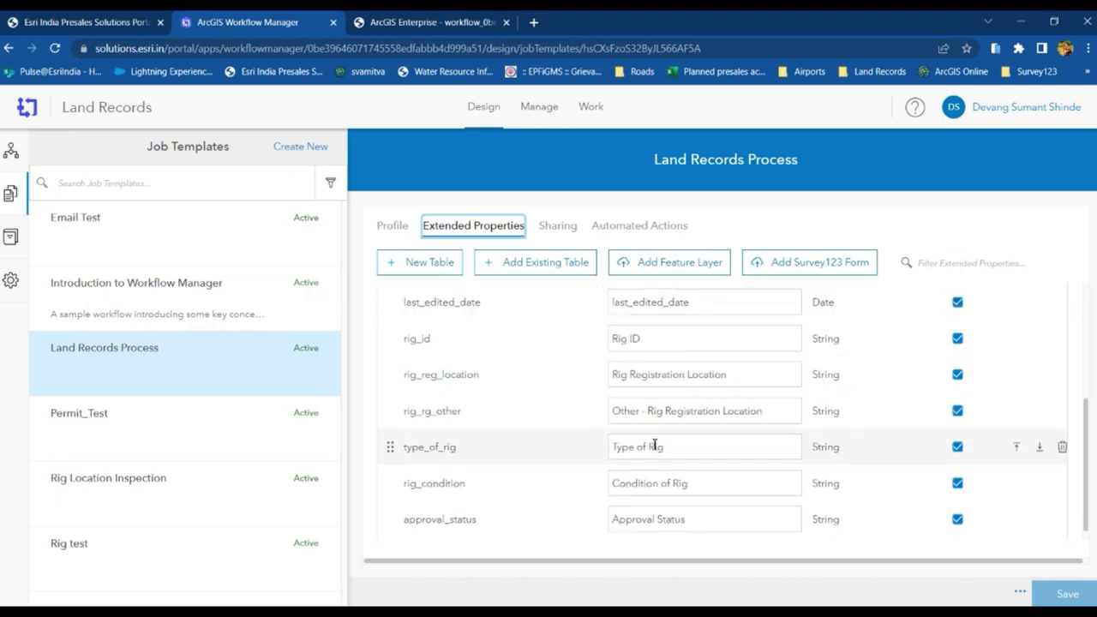
pyautogui.scroll(5, 662, 455)
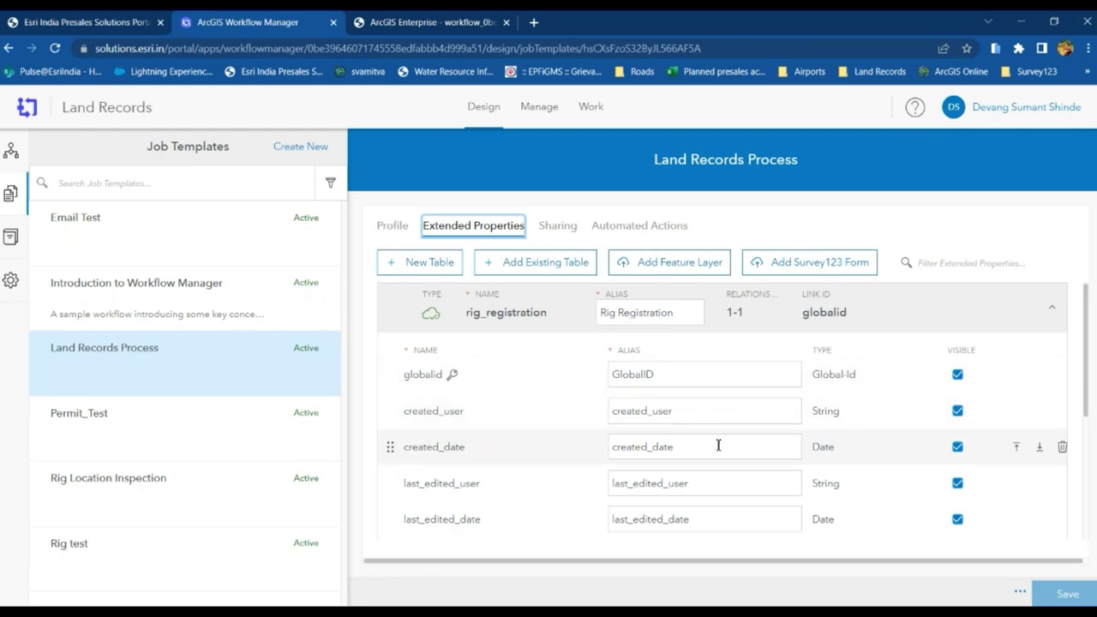
pyautogui.scroll(-3, 718, 446)
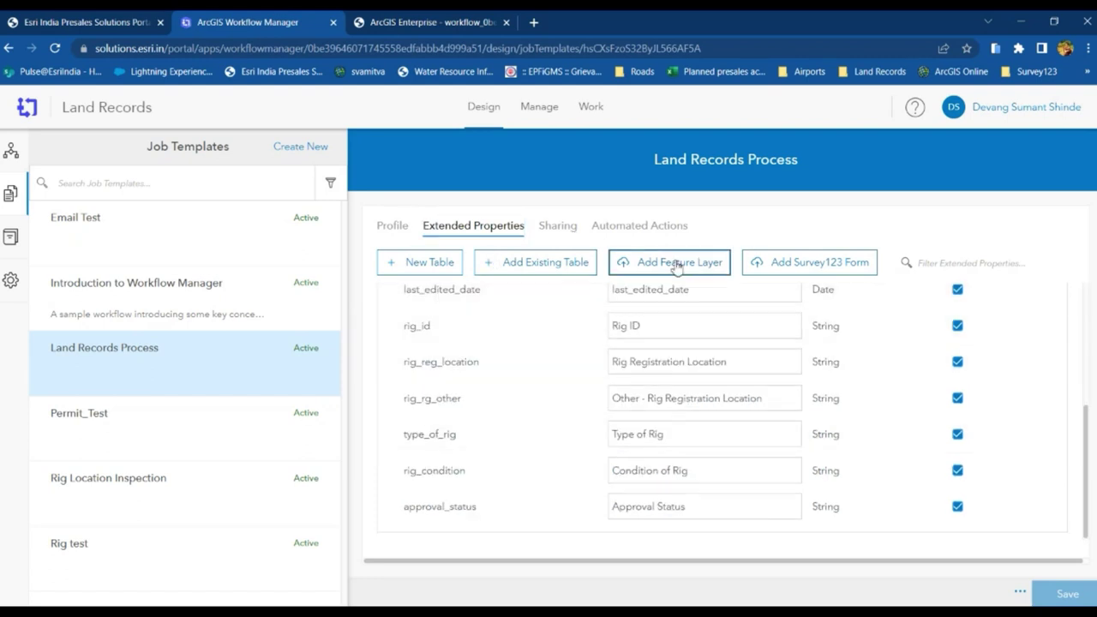
pyautogui.click(568, 237)
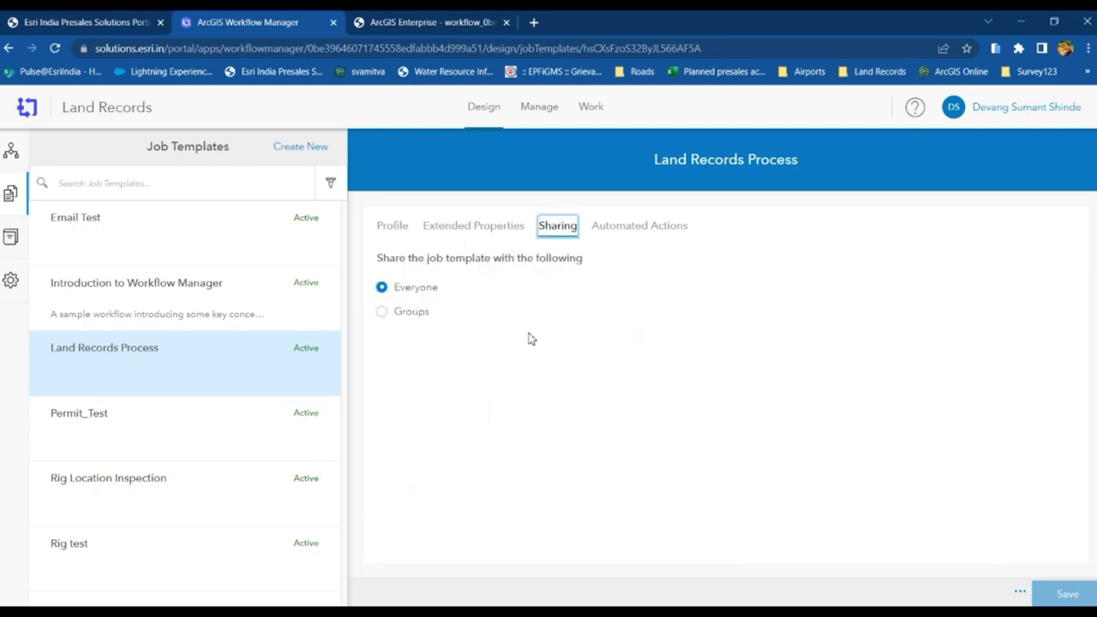
# View the recurring schedule options under the template's automated actions and cancel without adding a scheduled task
pyautogui.click(630, 230)
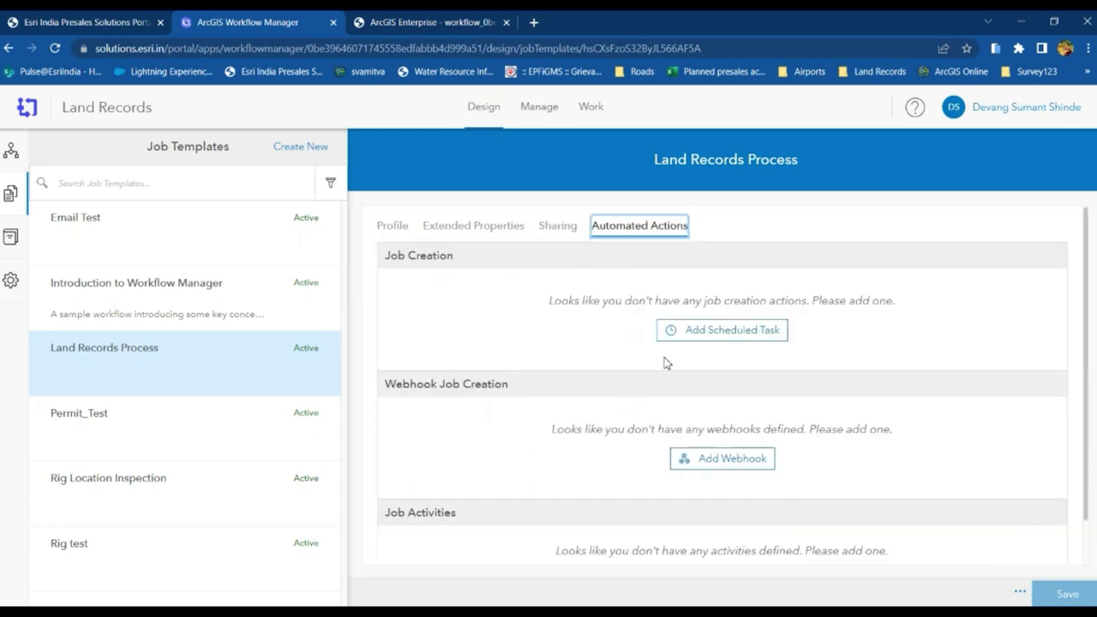
pyautogui.click(728, 340)
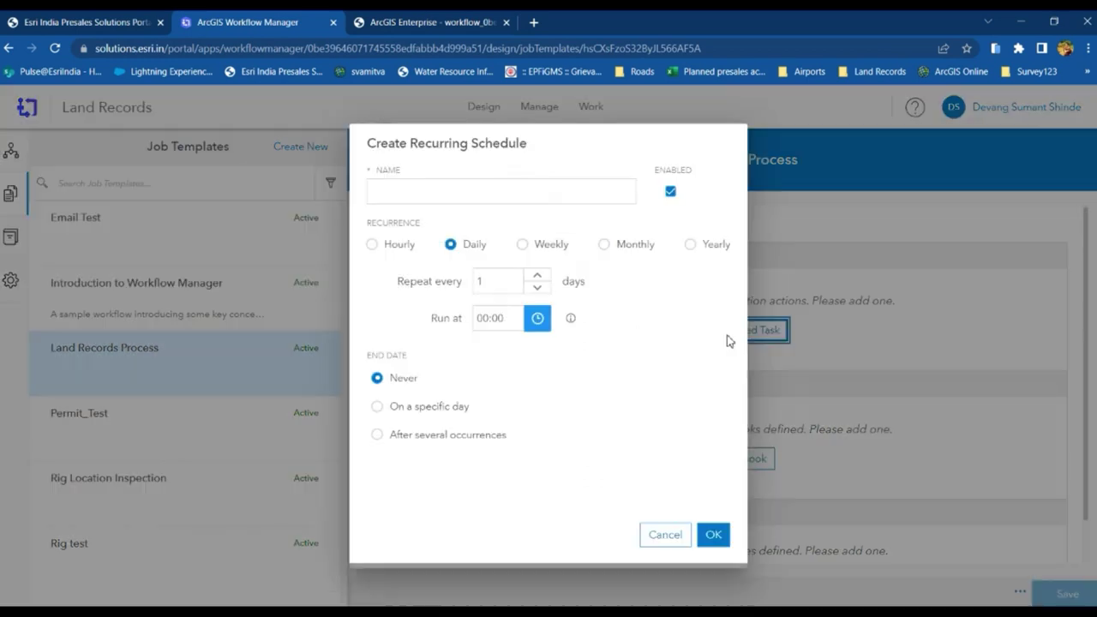
pyautogui.click(382, 188)
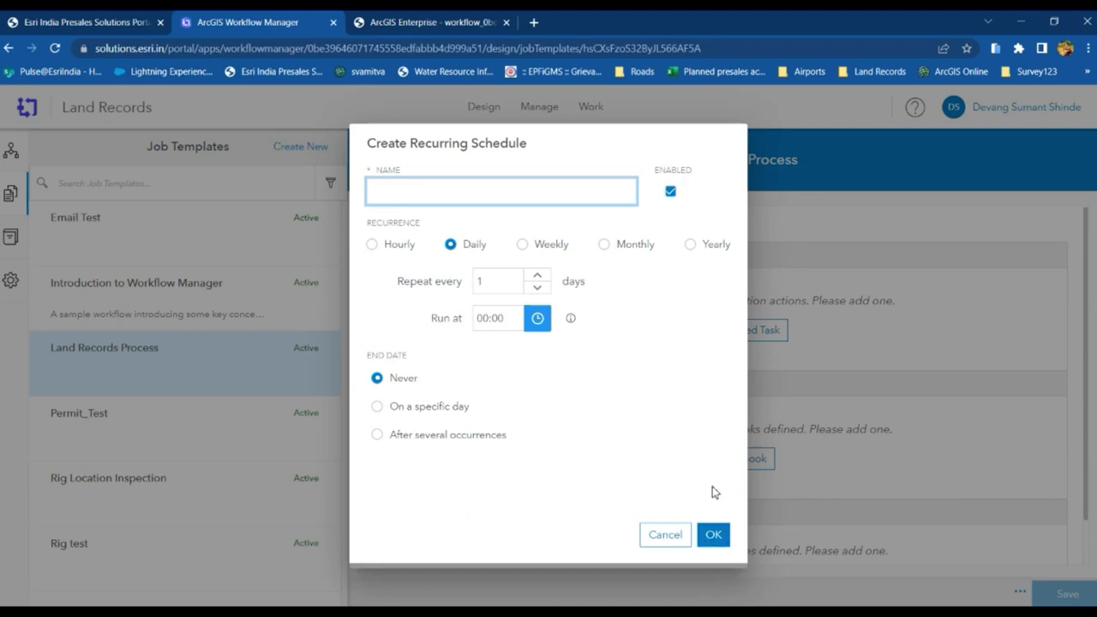
pyautogui.click(713, 535)
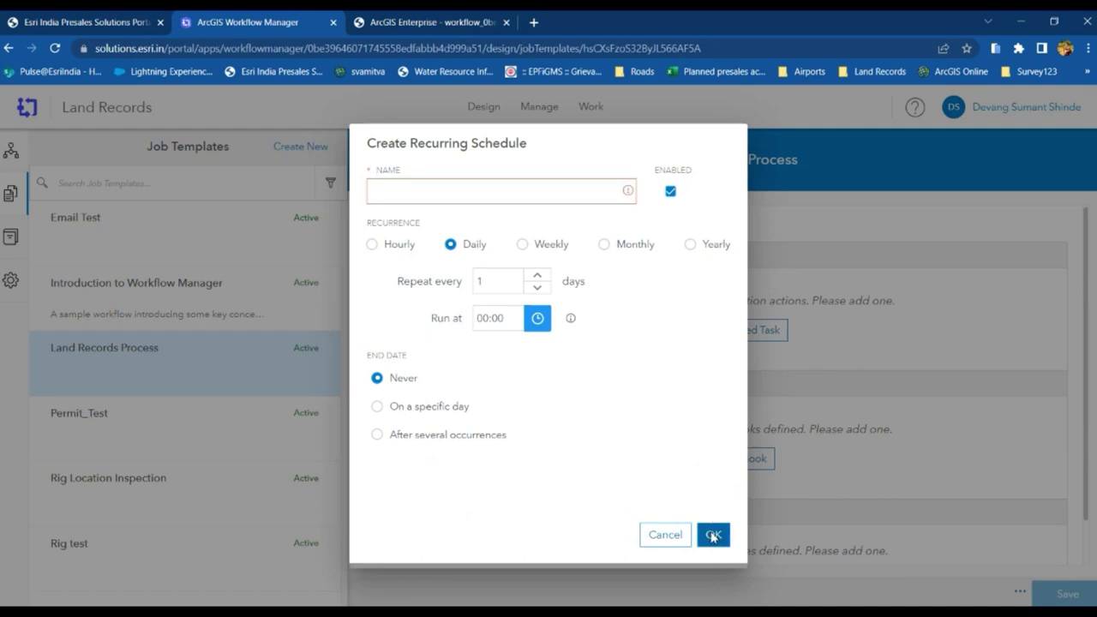
pyautogui.click(666, 540)
# Review the authorization settings for adding a webhook to the Land Records Process template, then cancel without creating one
pyautogui.scroll(-1, 769, 472)
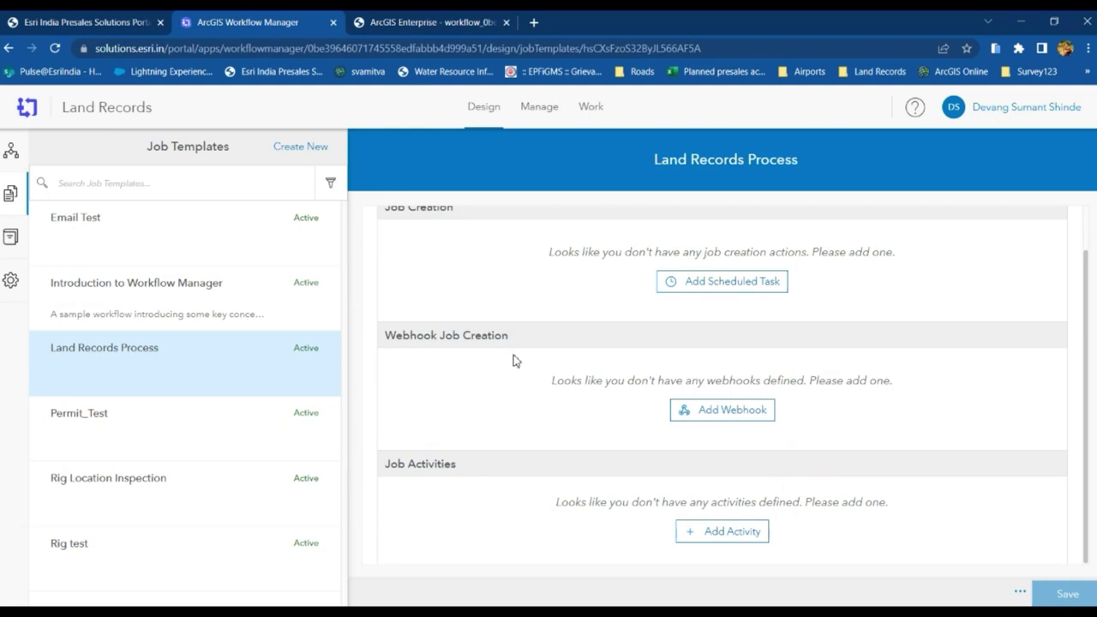
pyautogui.click(711, 410)
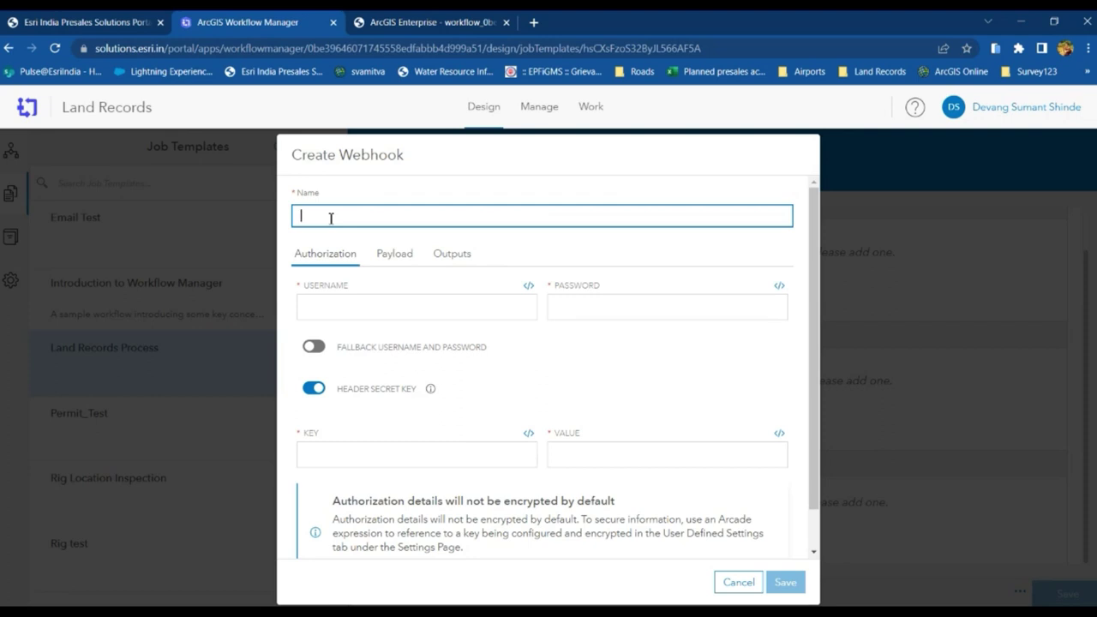
pyautogui.click(401, 311)
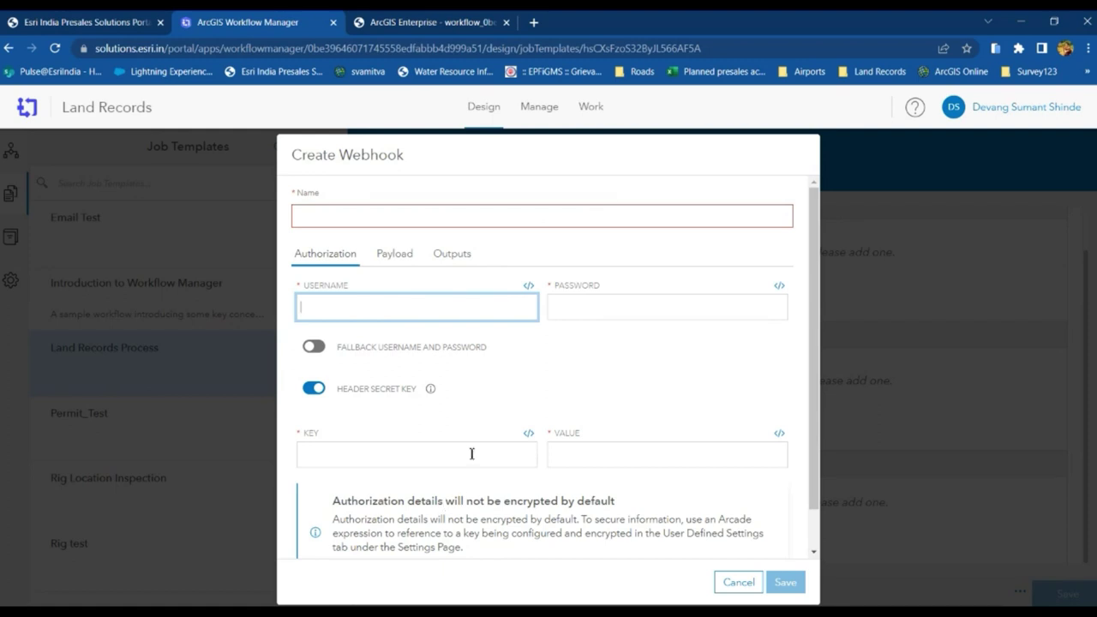
pyautogui.click(528, 399)
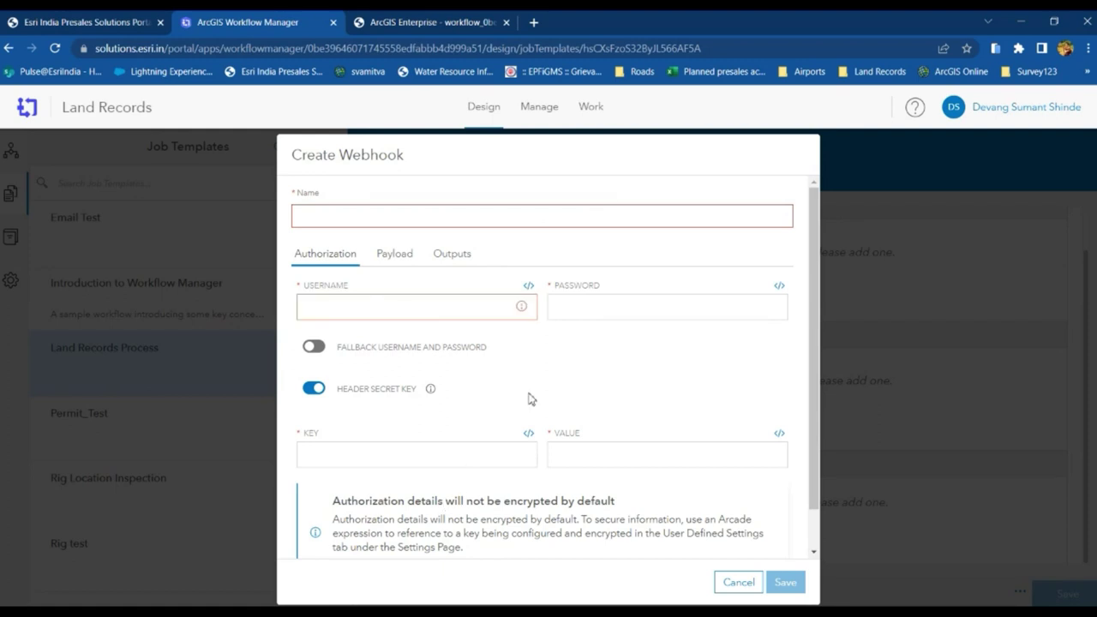
pyautogui.scroll(-1, 515, 412)
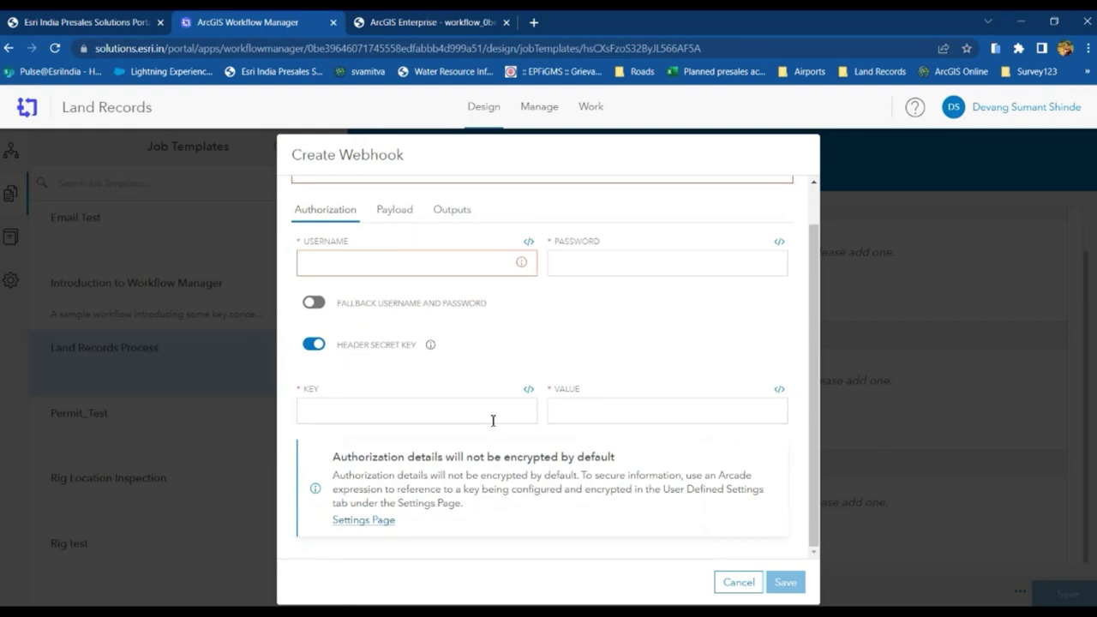
pyautogui.click(737, 583)
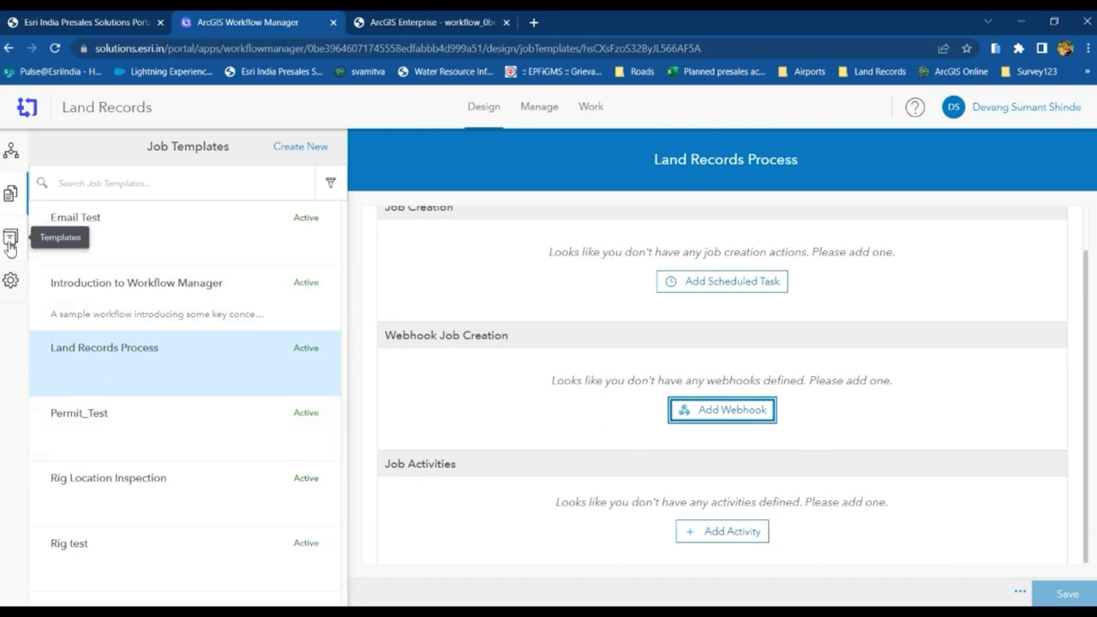
# Examine the recipient, subject and body fields of the Comment Template email template
pyautogui.click(8, 244)
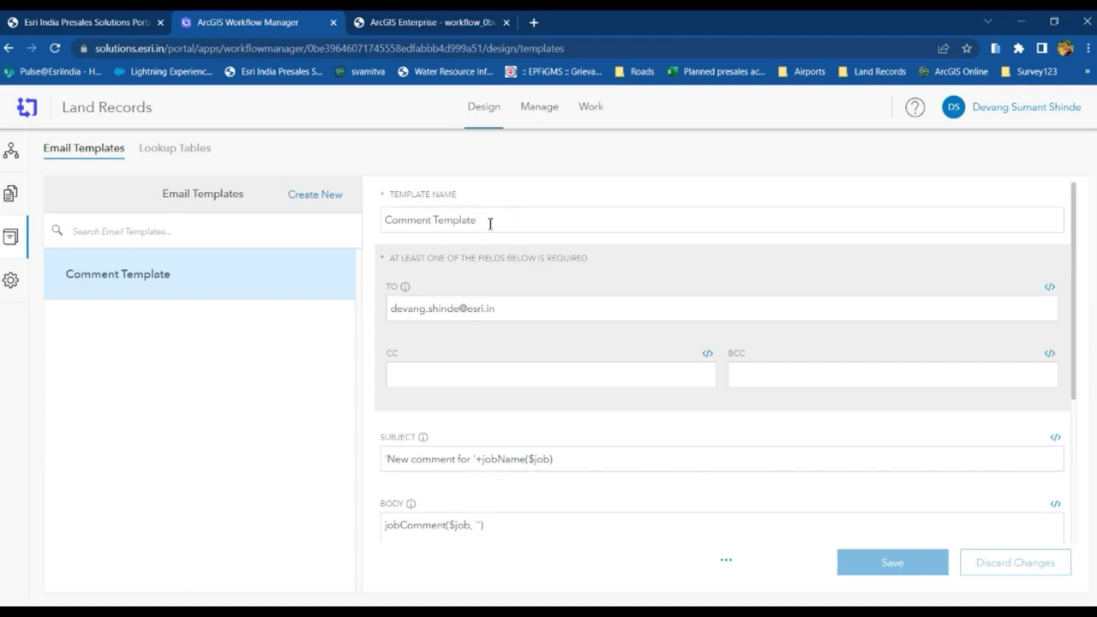
pyautogui.click(528, 314)
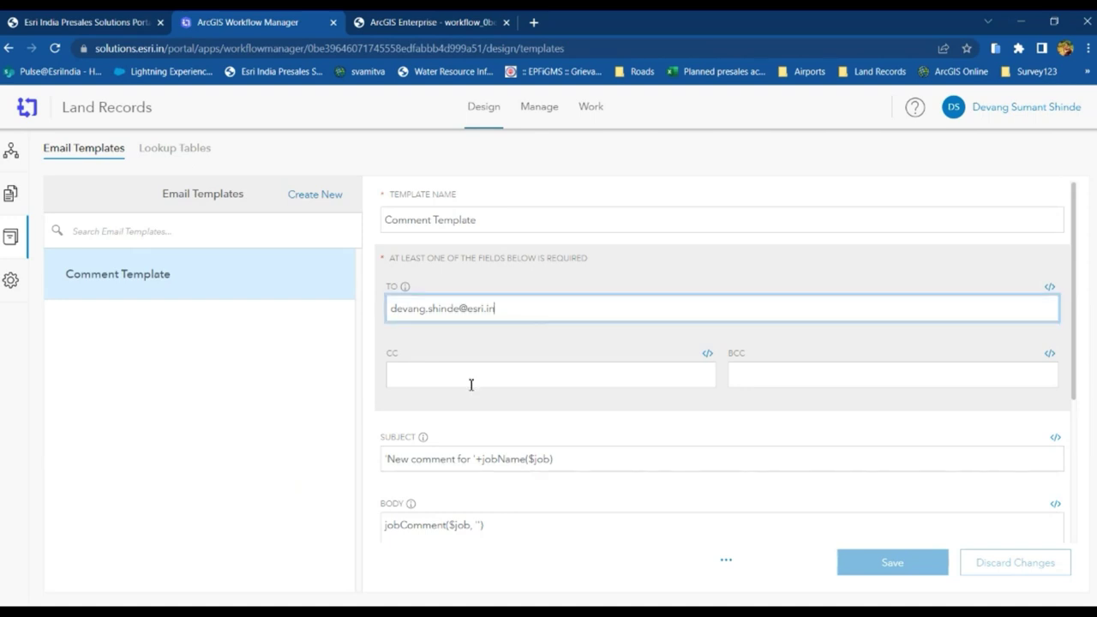
pyautogui.scroll(-2, 471, 384)
pyautogui.scroll(-2, 421, 372)
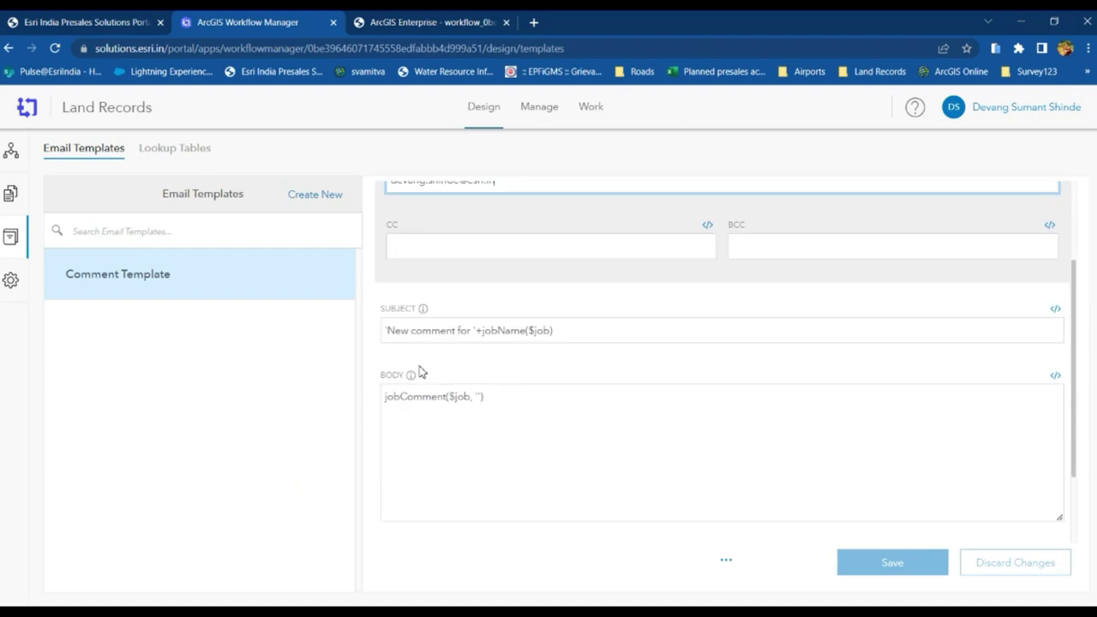
pyautogui.scroll(-1, 421, 372)
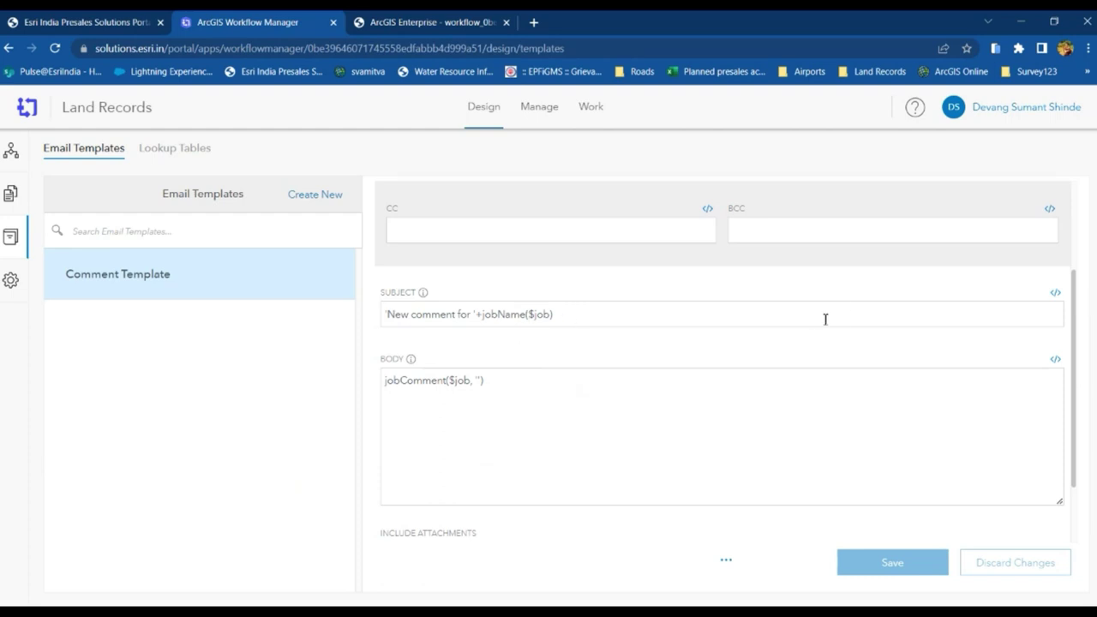
# View the Job Properties expressions available for the email subject without inserting any, and check the template's attachment and preview options
pyautogui.click(1055, 292)
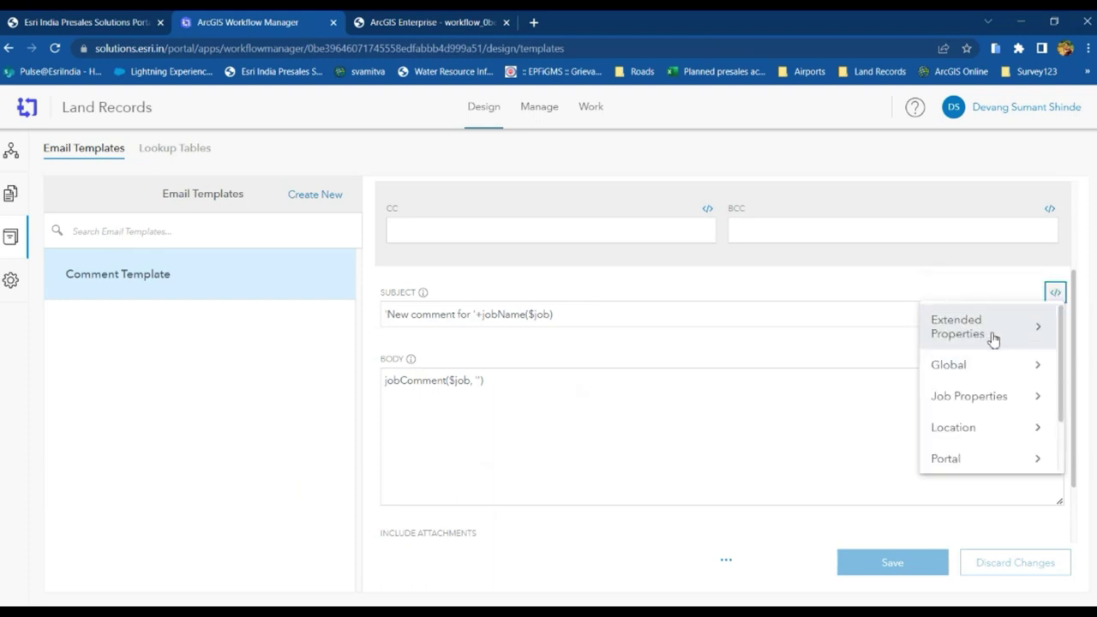
pyautogui.click(995, 406)
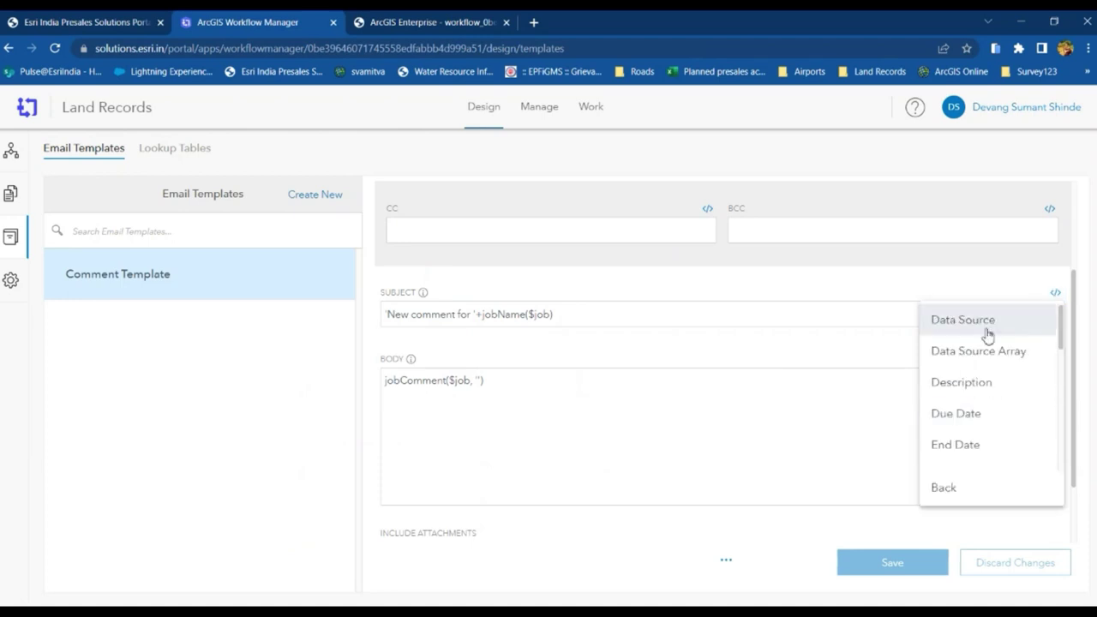
pyautogui.scroll(-3, 984, 360)
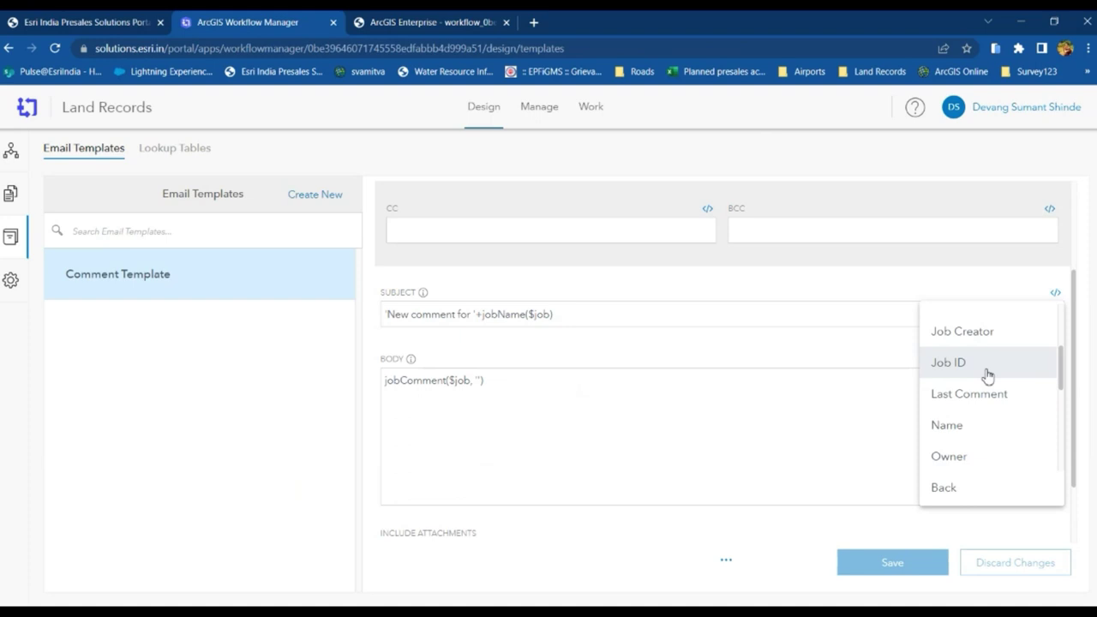
pyautogui.click(857, 318)
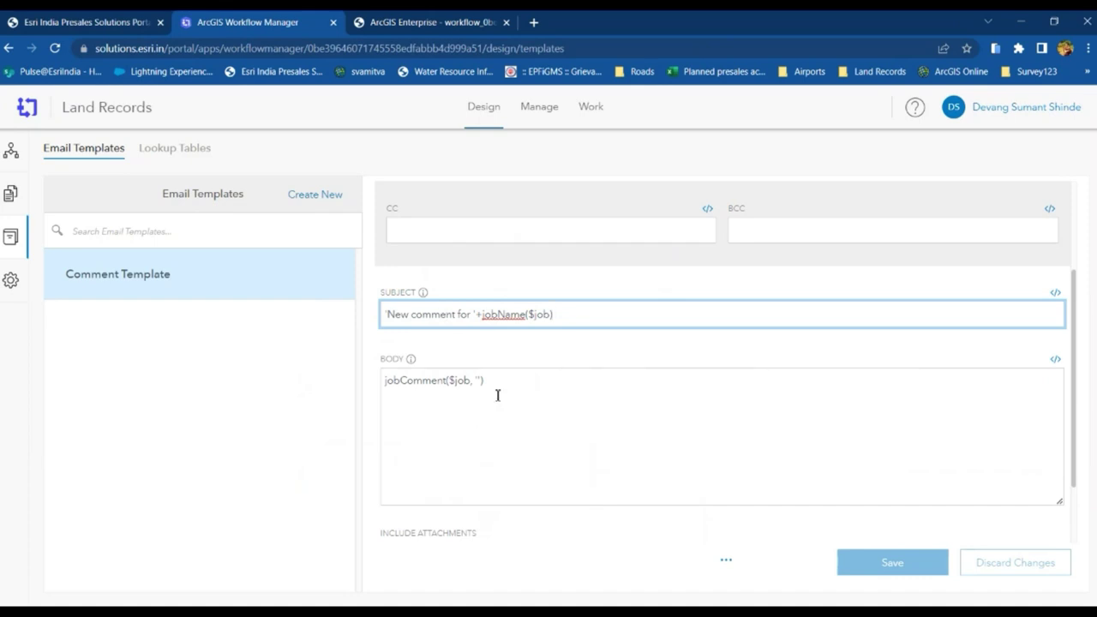
pyautogui.click(946, 358)
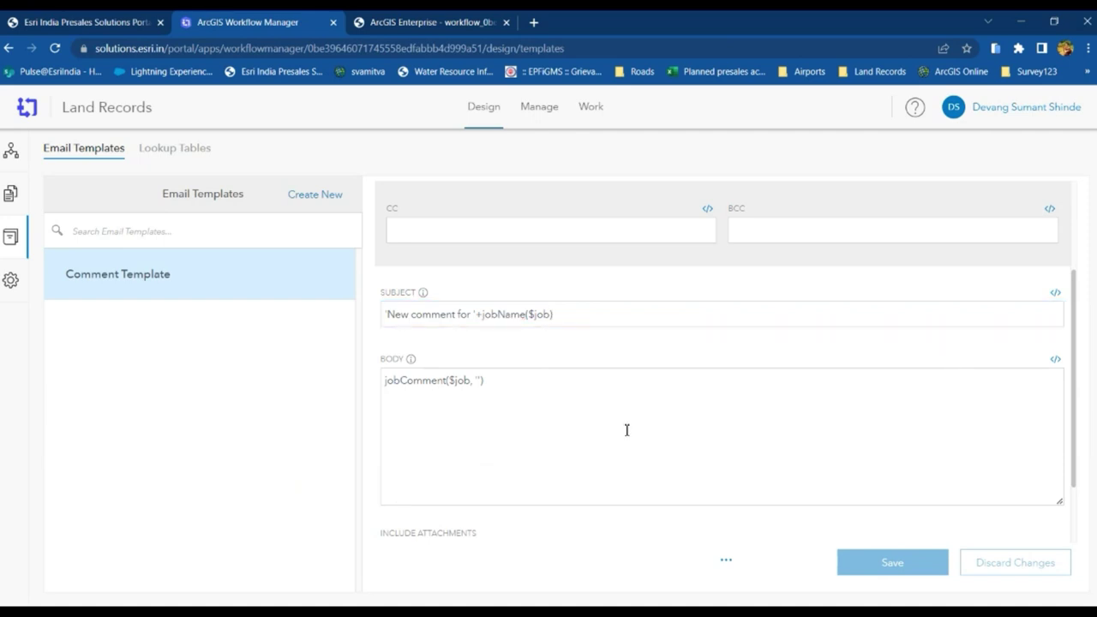
pyautogui.scroll(-1, 627, 431)
pyautogui.scroll(-1, 626, 431)
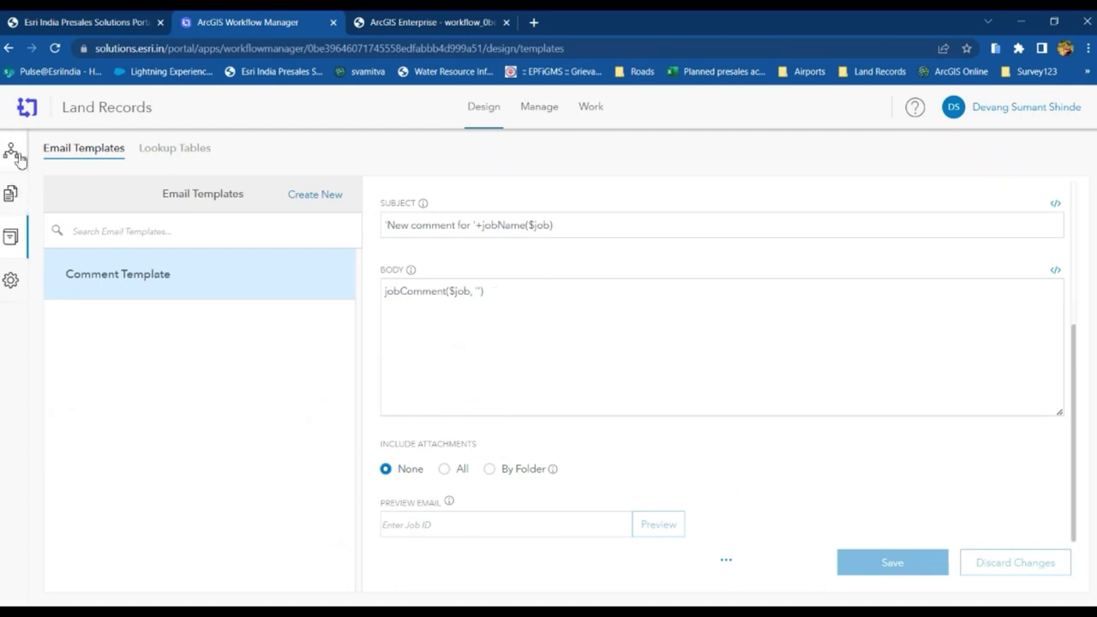
# Review the workflow groups and all portal groups in the settings, comparing their assignable workflow roles with the roles list
pyautogui.click(14, 284)
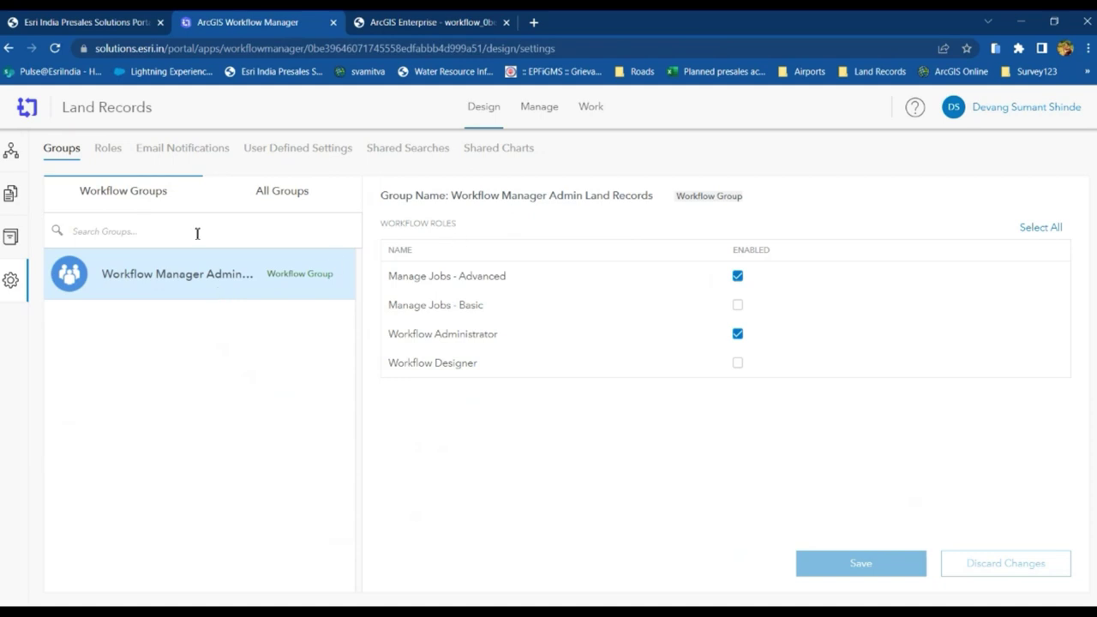
pyautogui.click(285, 196)
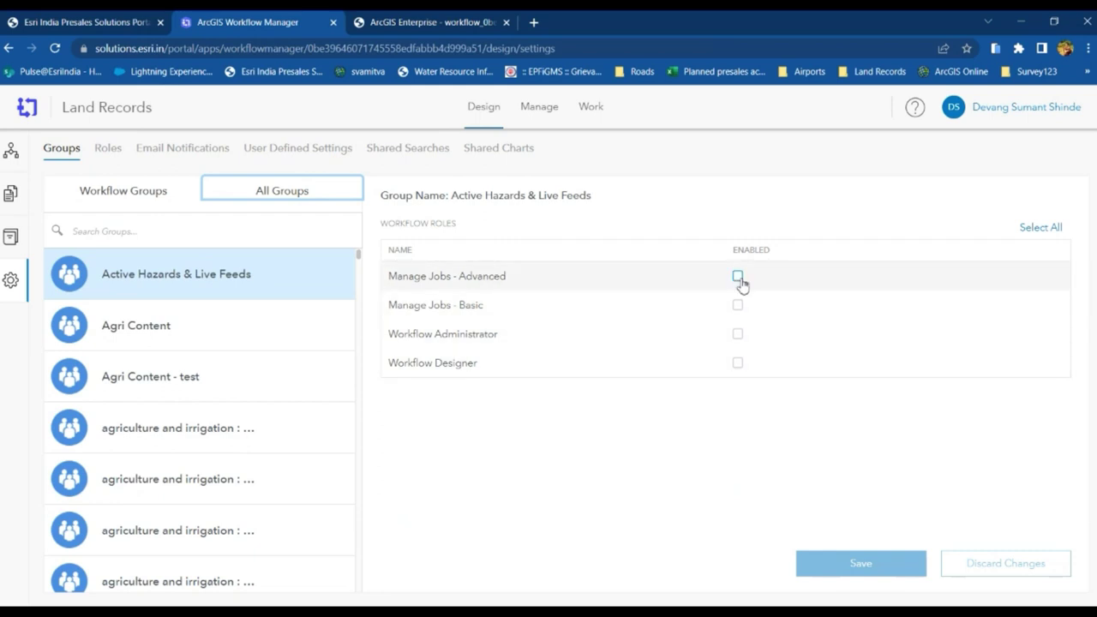
pyautogui.click(97, 154)
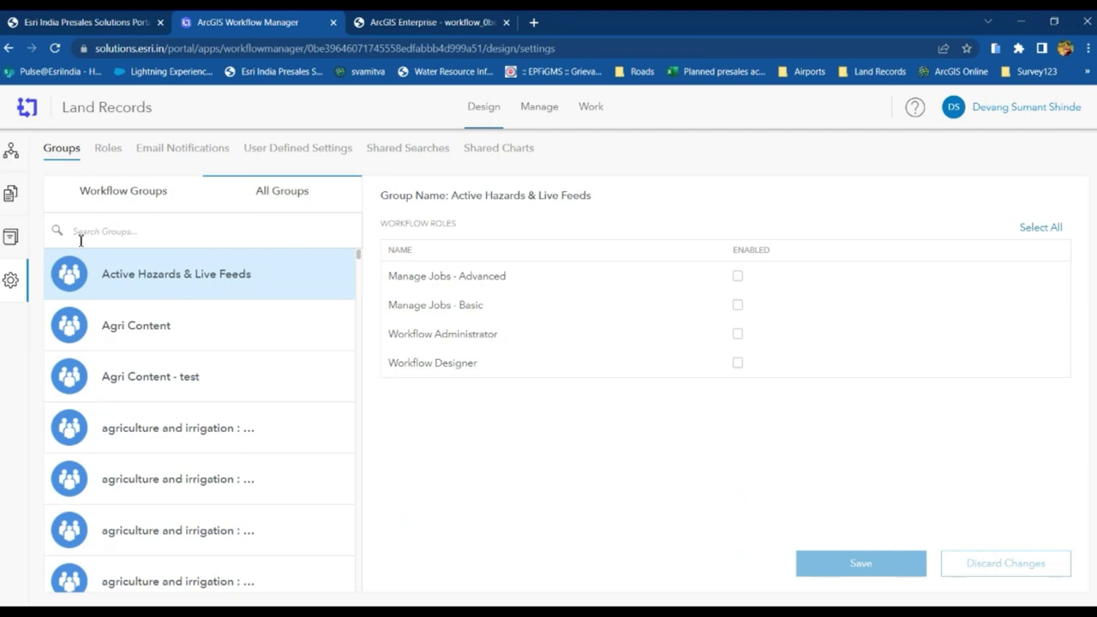
pyautogui.click(110, 151)
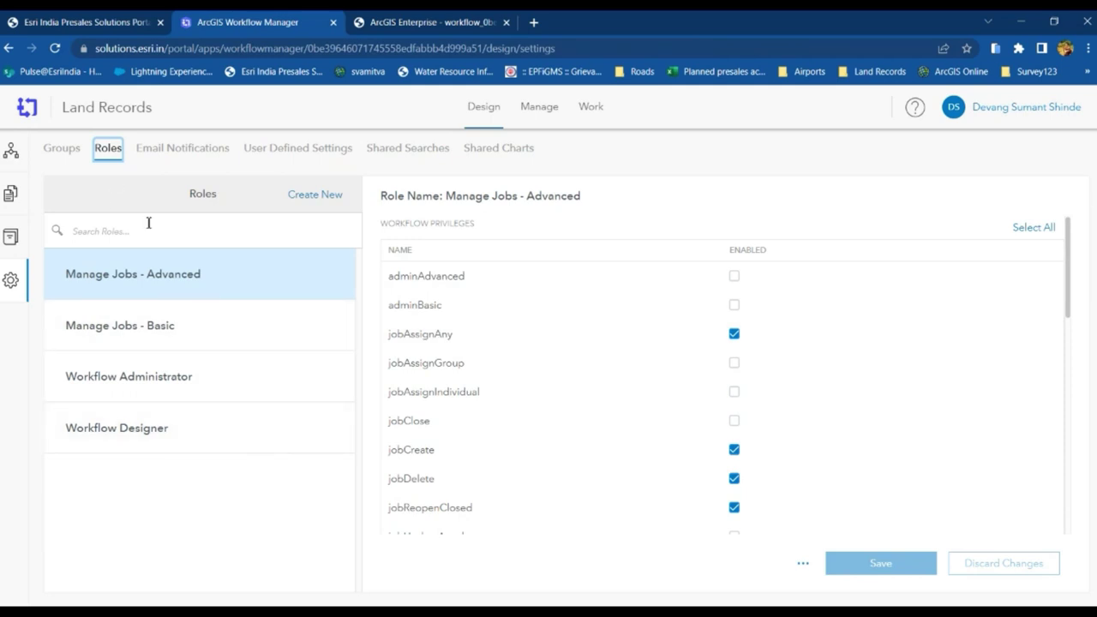
pyautogui.click(55, 149)
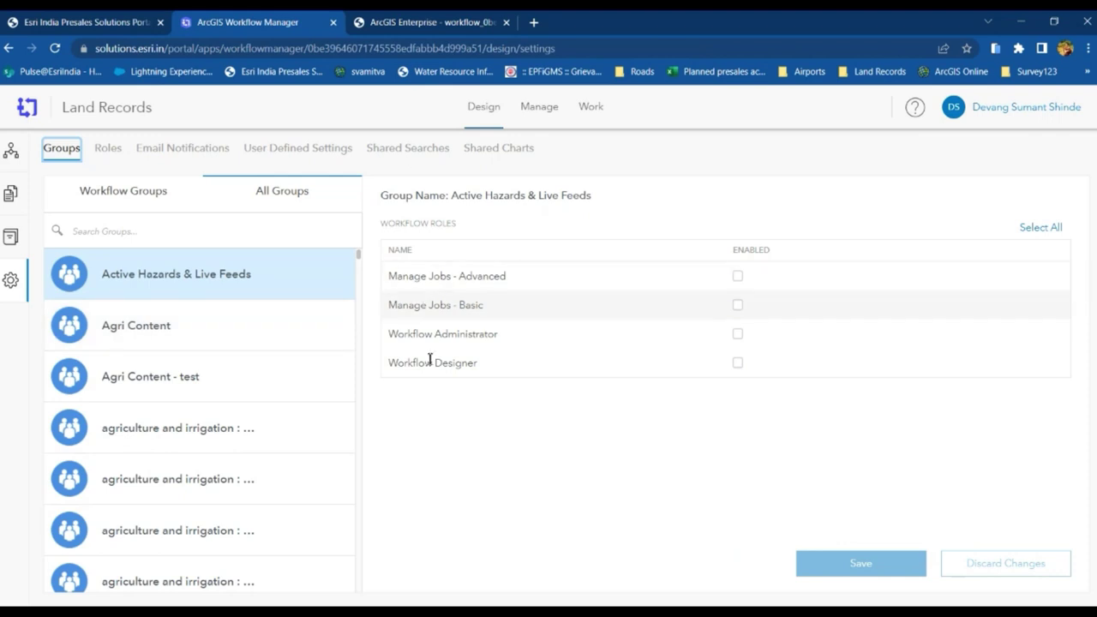
# Examine the full list of workflow privileges for the Workflow Administrator role
pyautogui.click(111, 152)
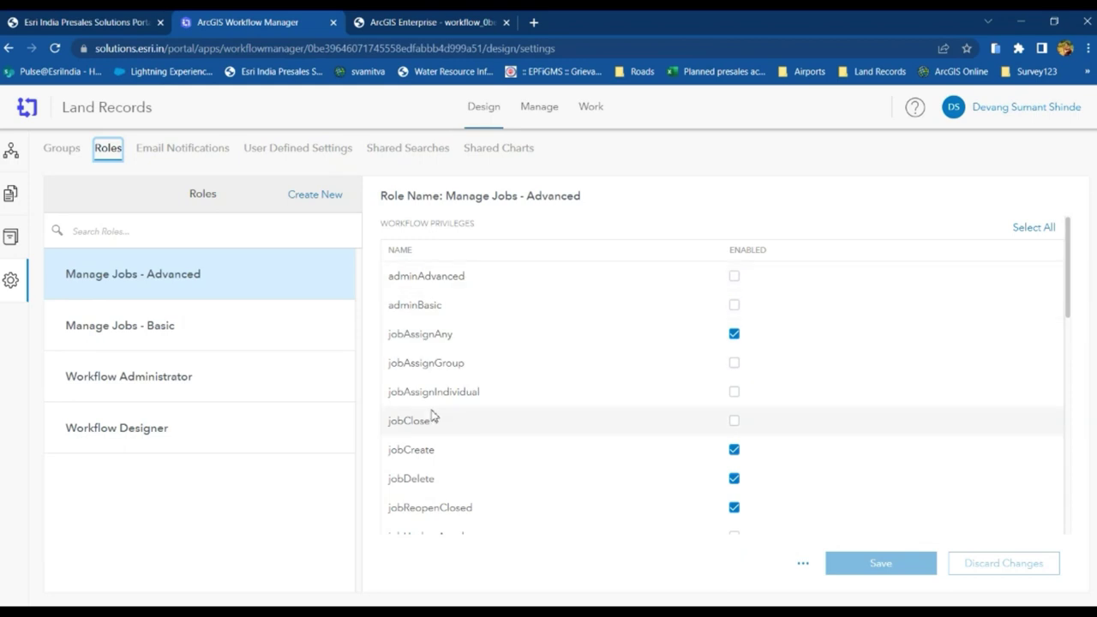
pyautogui.click(203, 383)
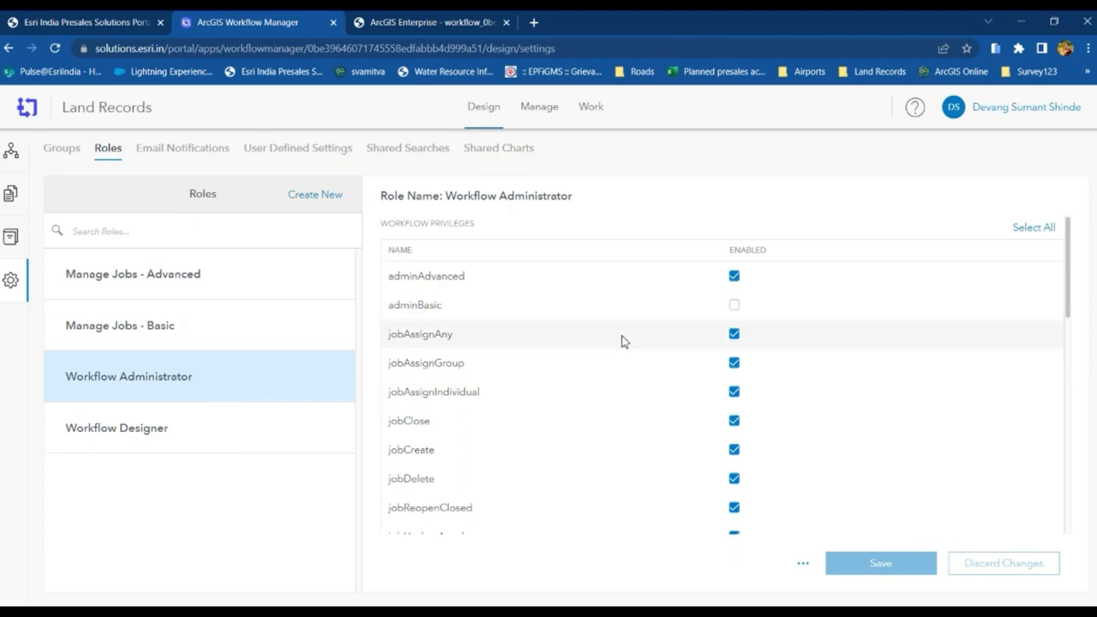
pyautogui.scroll(-2, 686, 402)
pyautogui.scroll(2, 714, 433)
pyautogui.scroll(-3, 708, 439)
pyautogui.scroll(-3, 708, 438)
pyautogui.scroll(5, 709, 438)
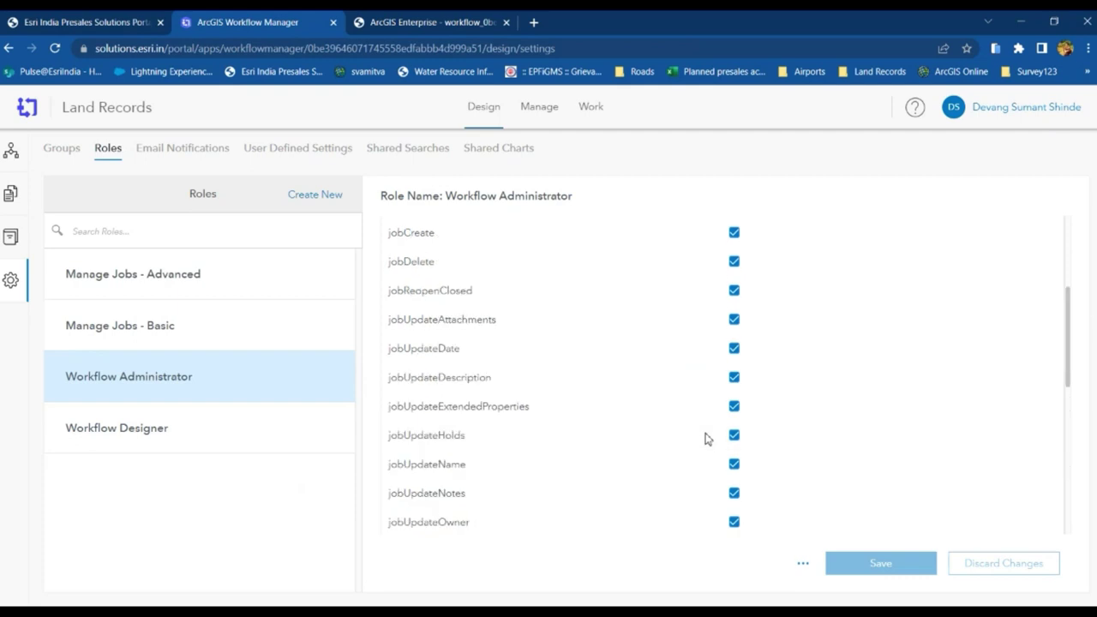
pyautogui.scroll(-6, 706, 444)
pyautogui.scroll(3, 703, 447)
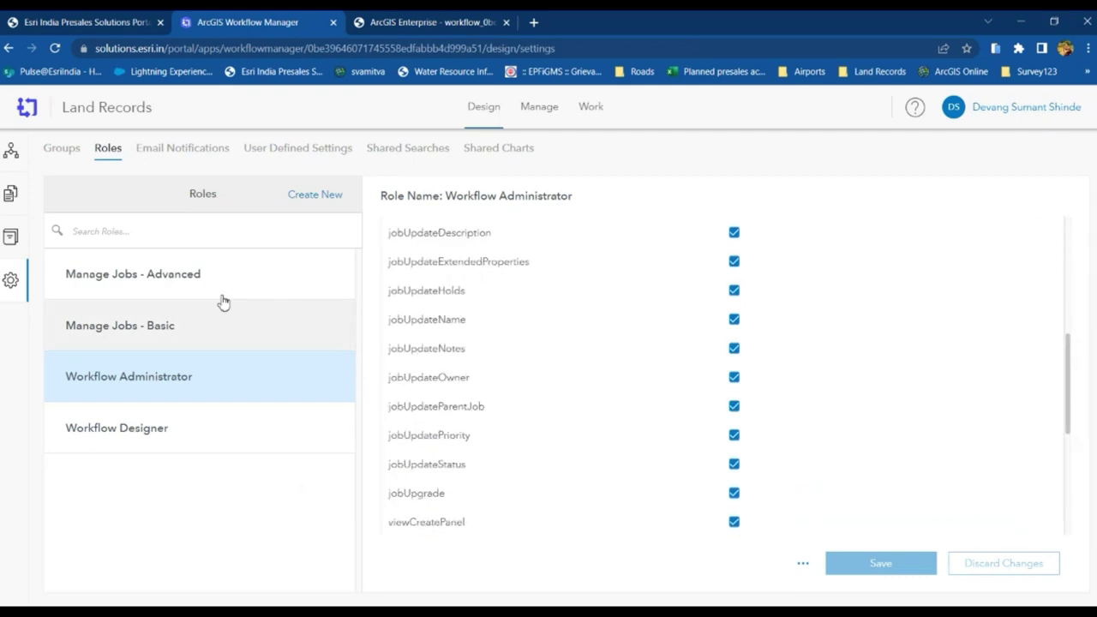
# Compare the workflow privileges of the Manage Jobs - Advanced and Manage Jobs - Basic roles
pyautogui.click(221, 287)
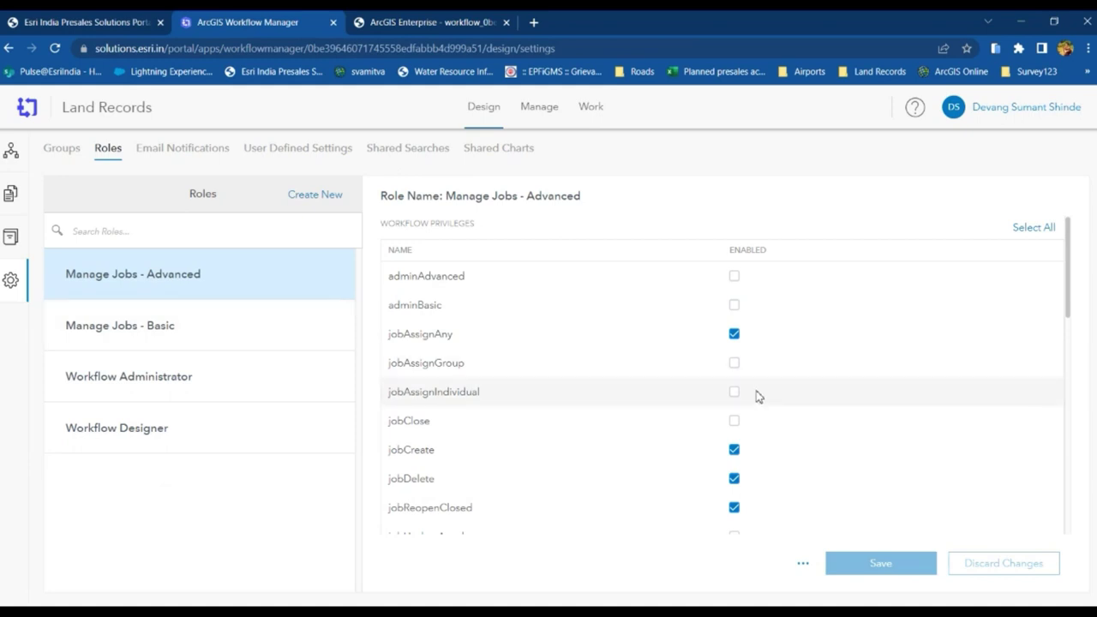
pyautogui.scroll(-2, 759, 395)
pyautogui.scroll(-2, 754, 399)
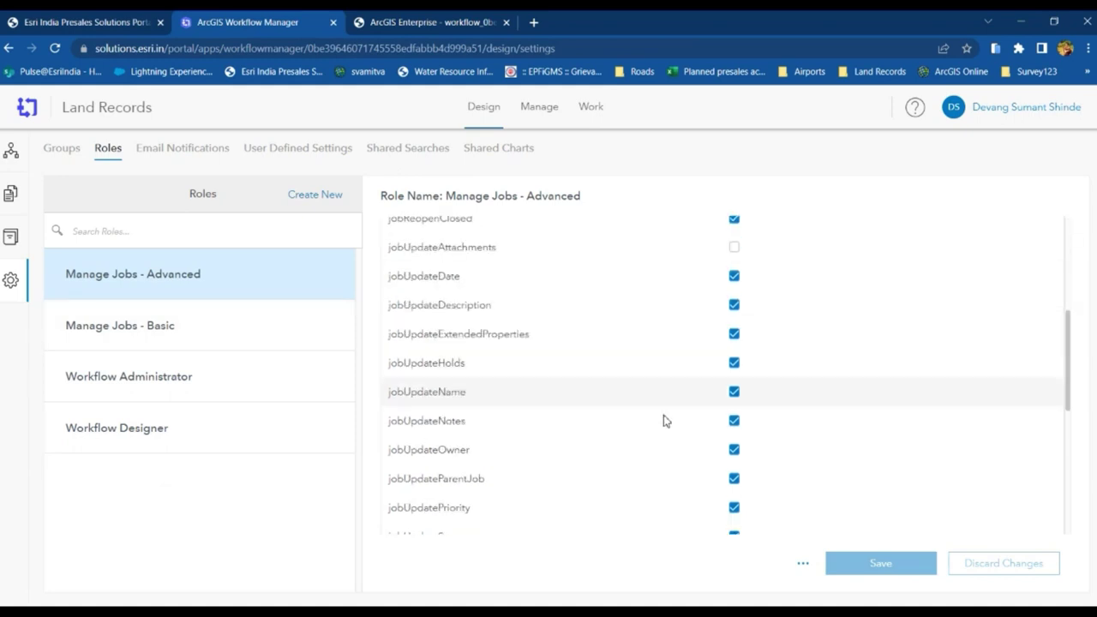
pyautogui.click(225, 337)
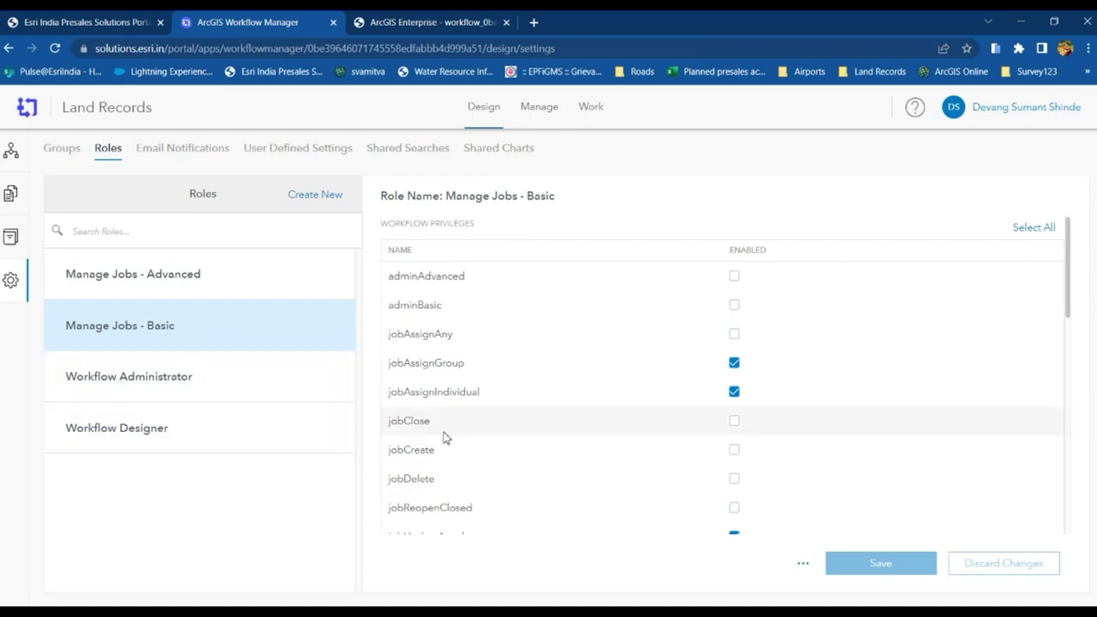
pyautogui.scroll(-2, 442, 440)
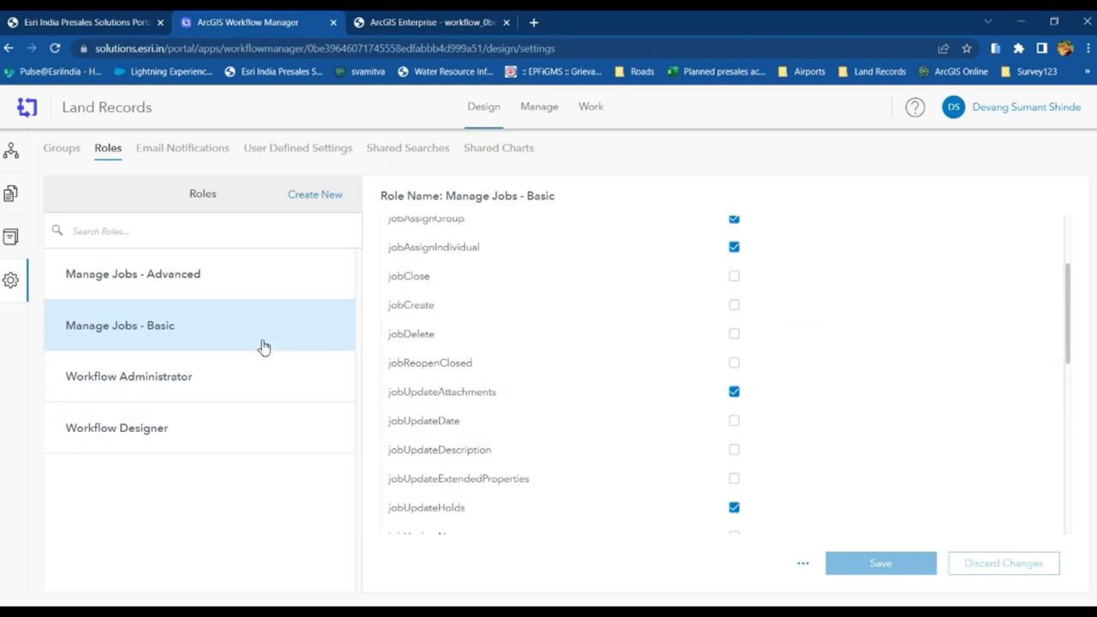
# Check the email notification configuration, the user defined settings and the shared searches
pyautogui.click(182, 149)
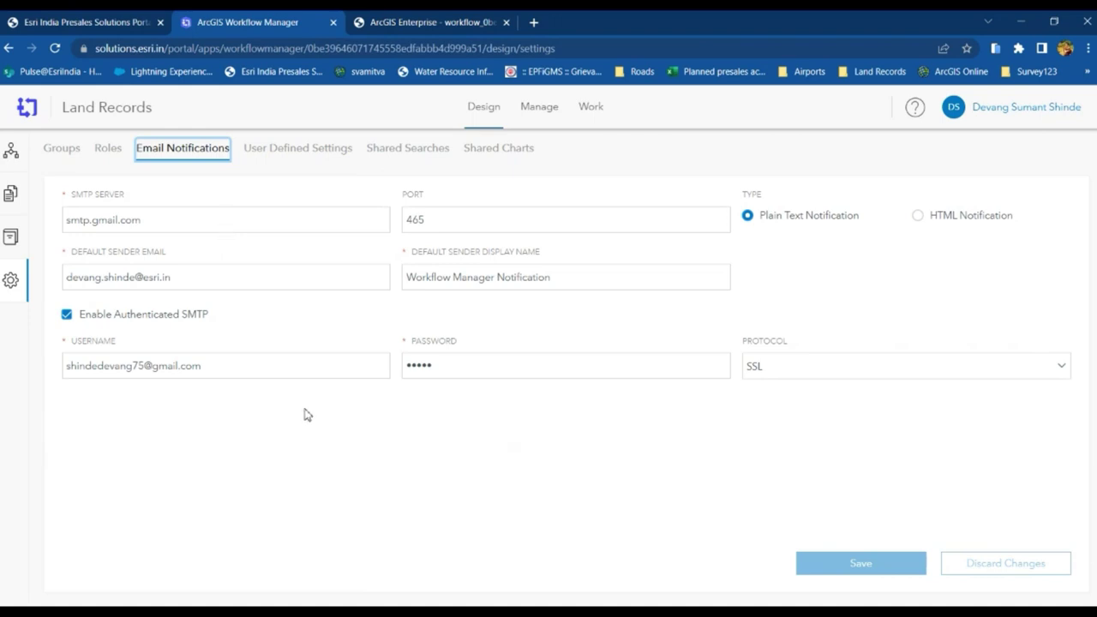
pyautogui.click(284, 151)
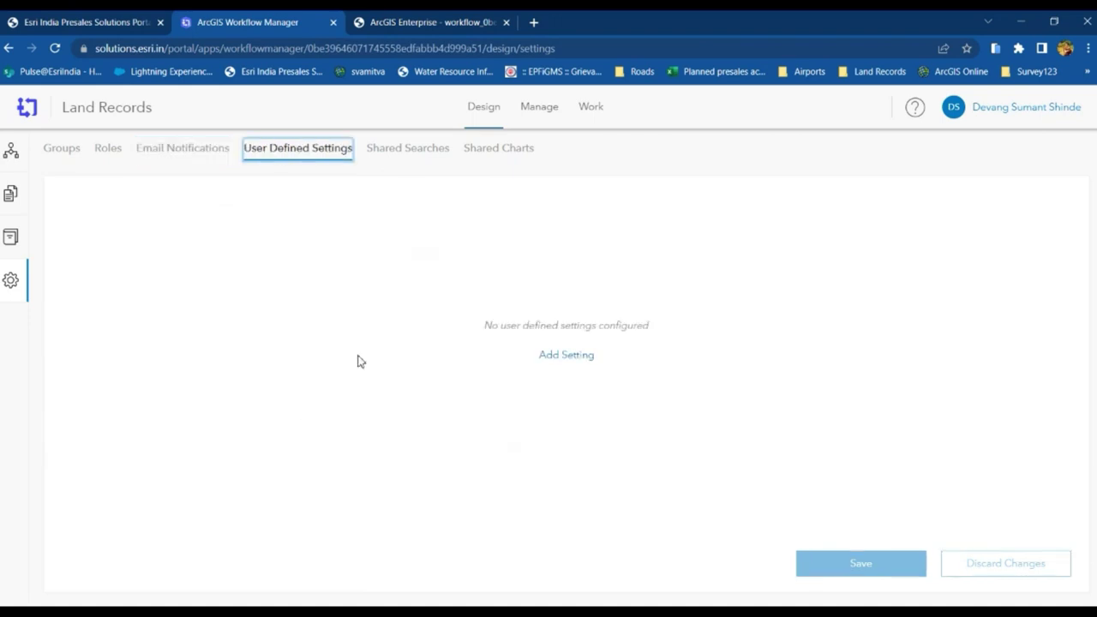
pyautogui.click(400, 154)
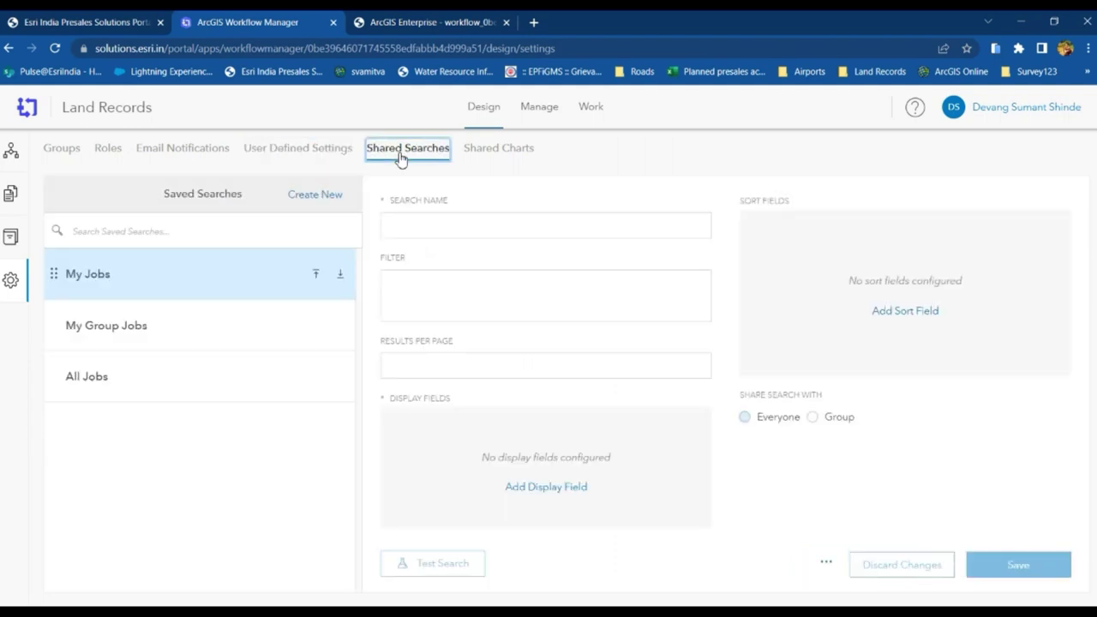
# Set the color ramp of the shared Job Type Chart to Default (inverse)
pyautogui.click(497, 158)
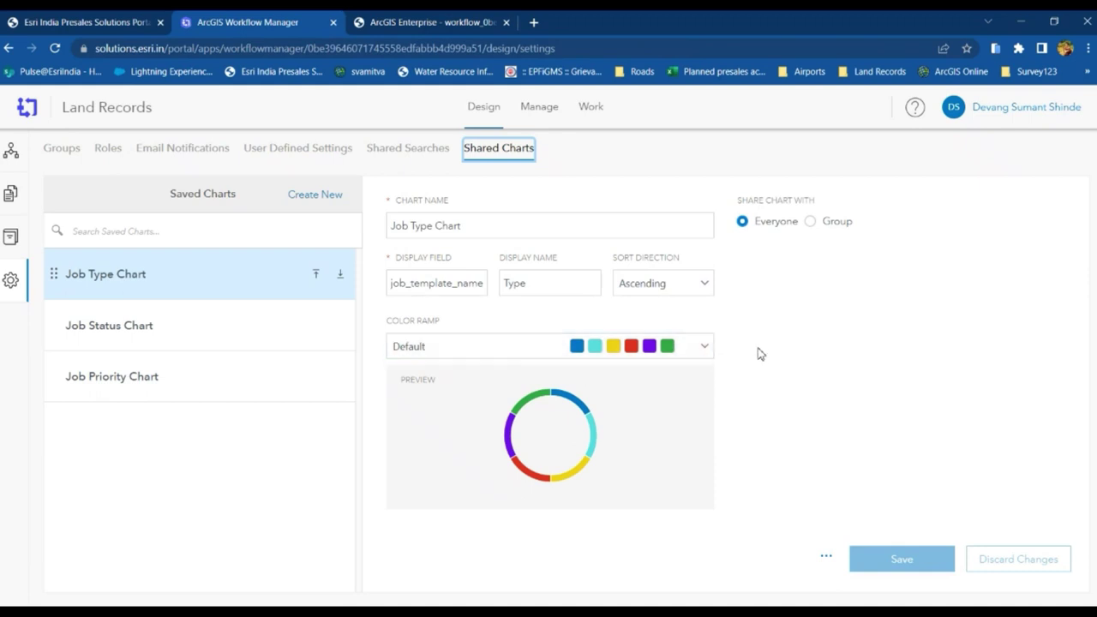
pyautogui.click(698, 352)
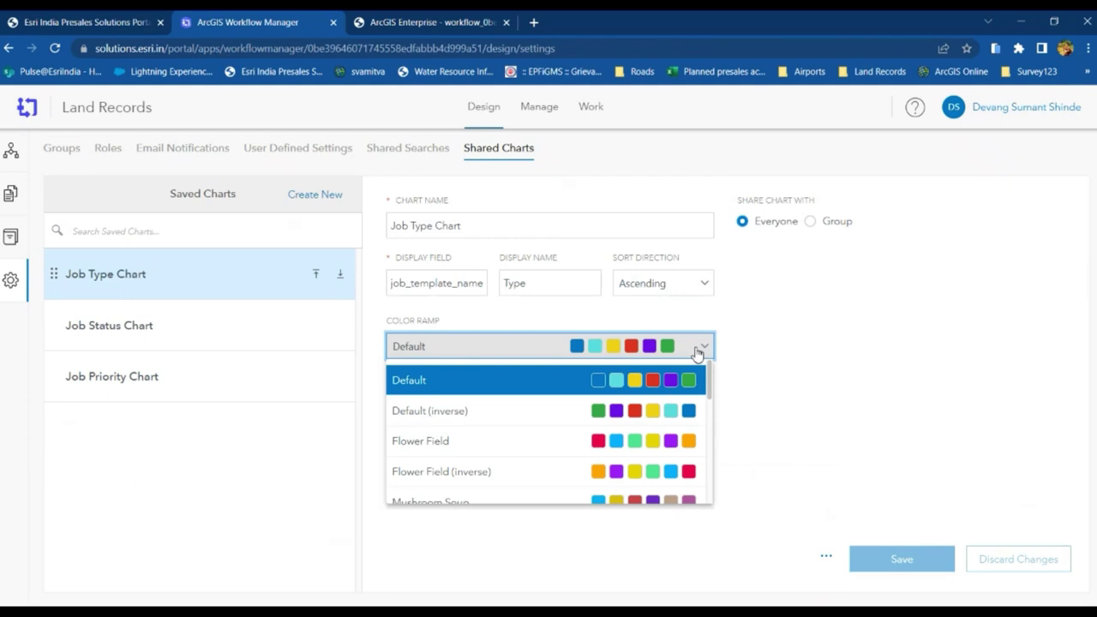
pyautogui.click(677, 413)
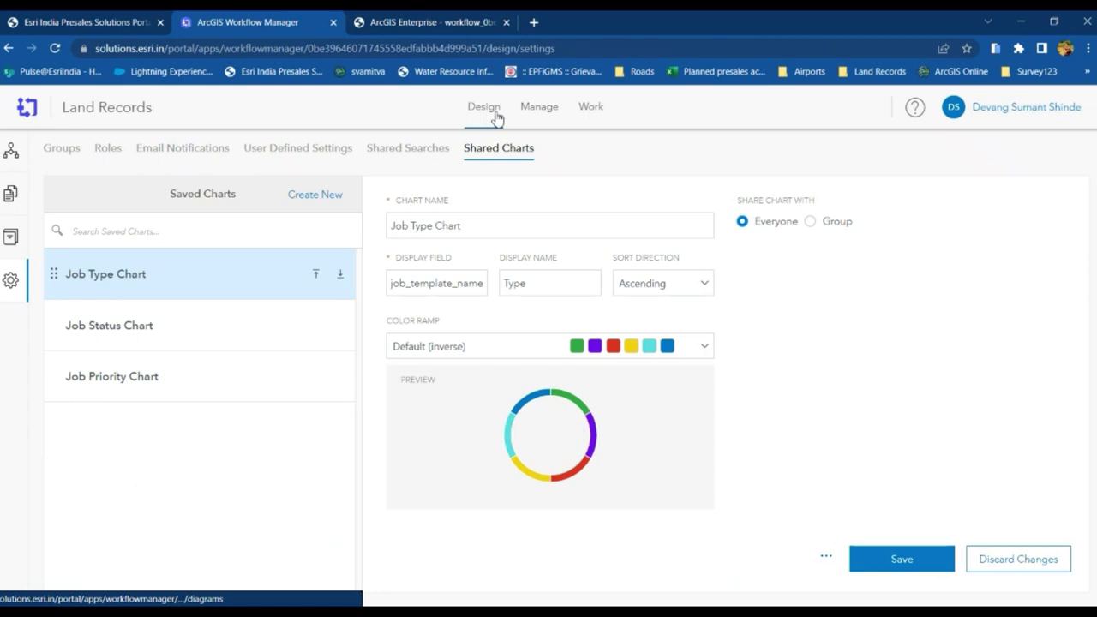
# Create a job from the Land Records Process template in the Work area and start running it
pyautogui.click(593, 111)
pyautogui.click(634, 369)
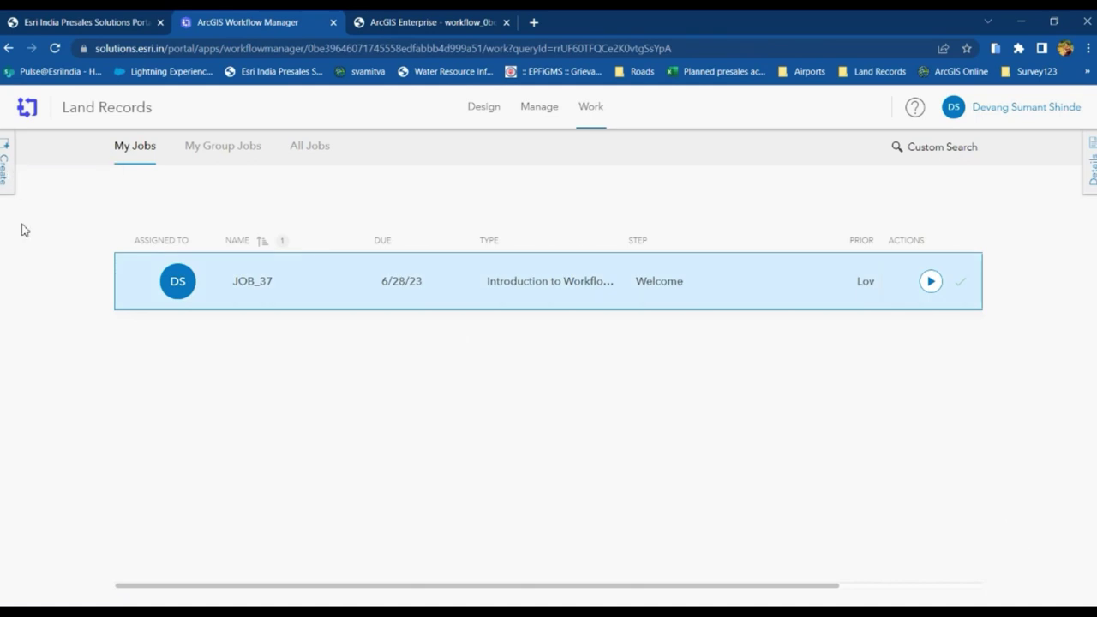
pyautogui.click(4, 185)
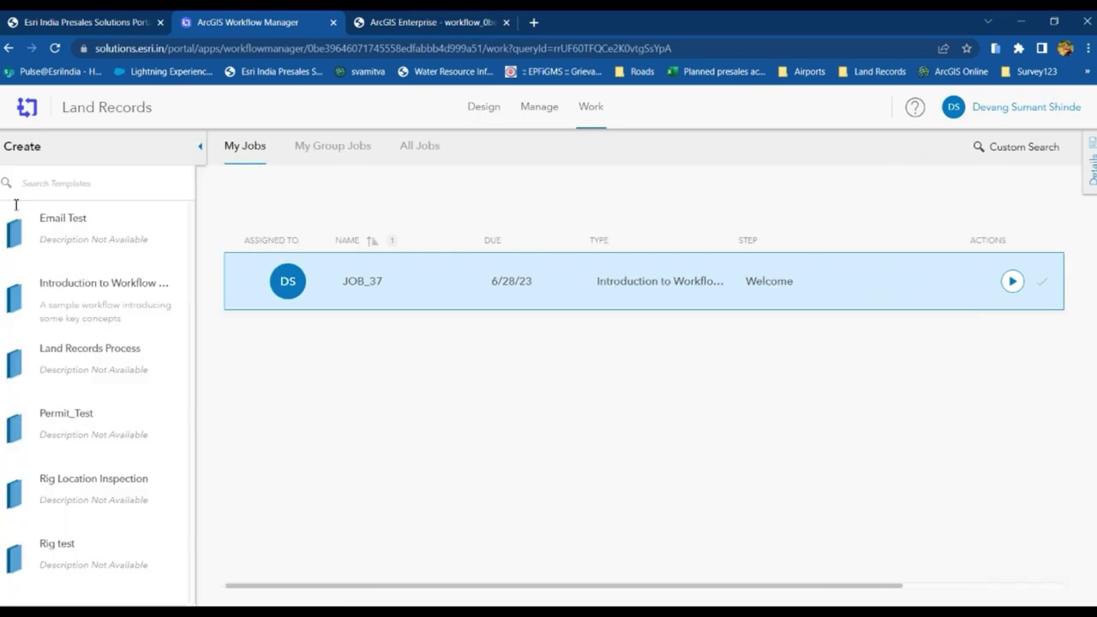
pyautogui.click(101, 371)
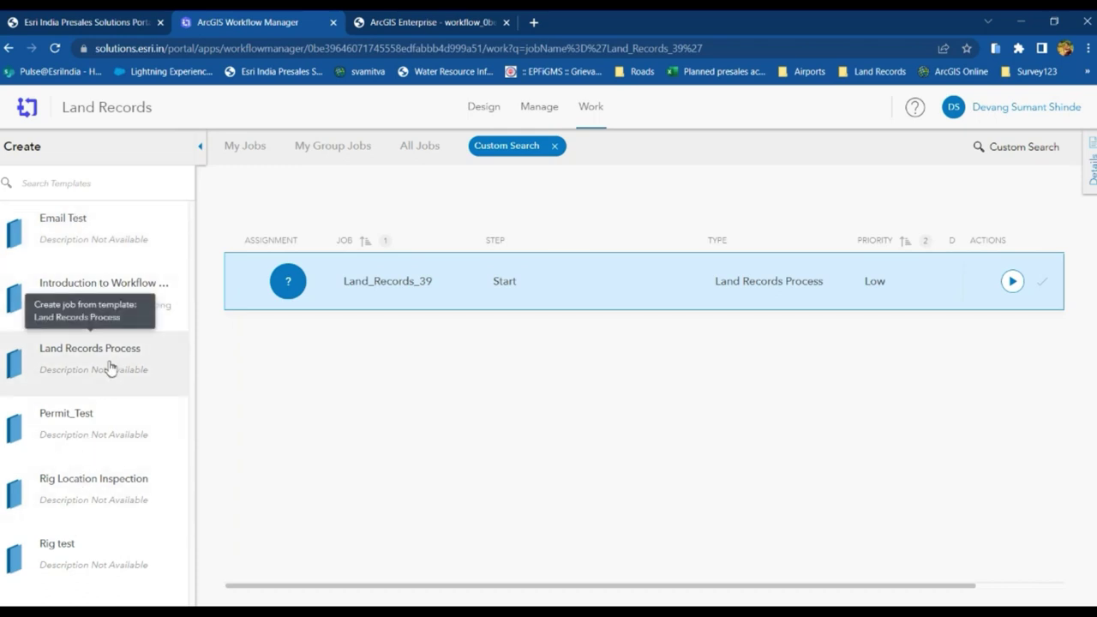
pyautogui.click(1012, 282)
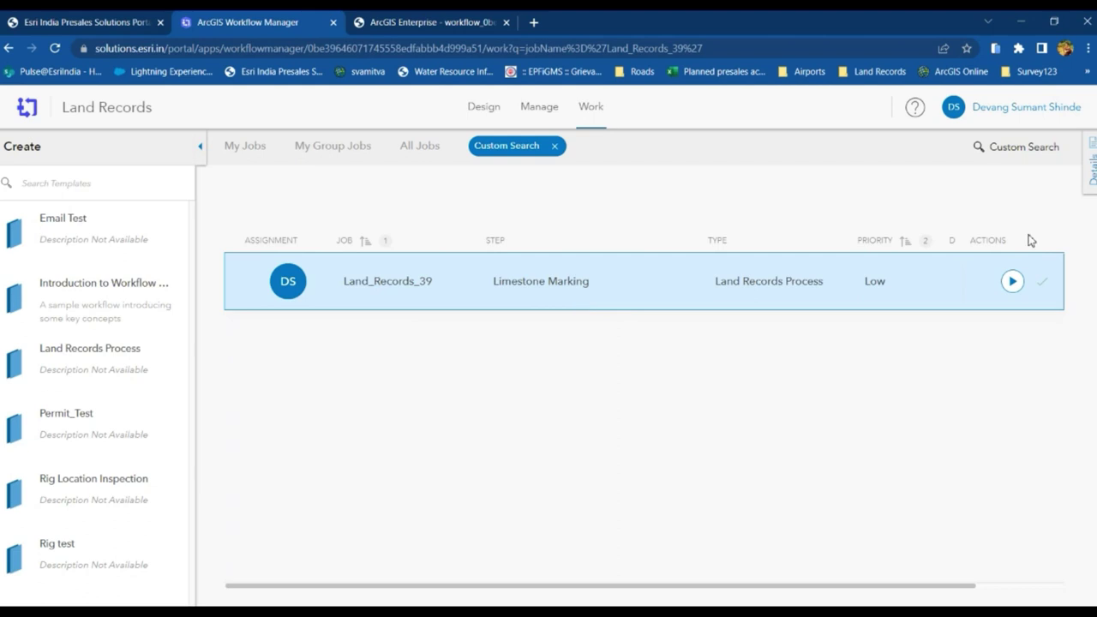
# Complete the job's Limestone Marking step with the comment "Limestone marking to be completed by 28th June"
pyautogui.click(1015, 285)
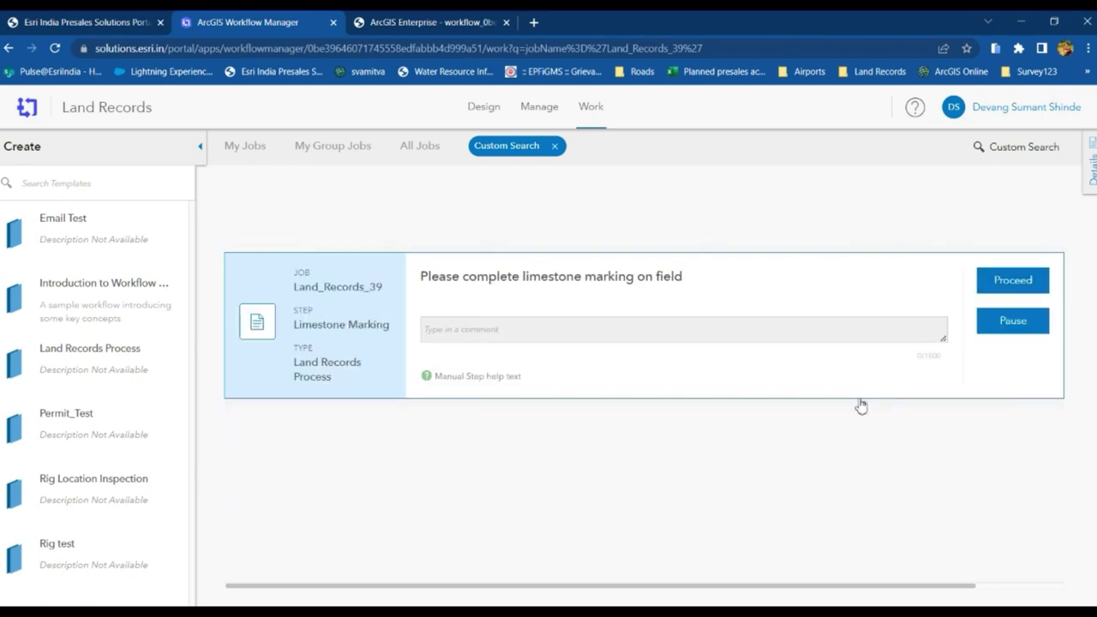
pyautogui.click(601, 335)
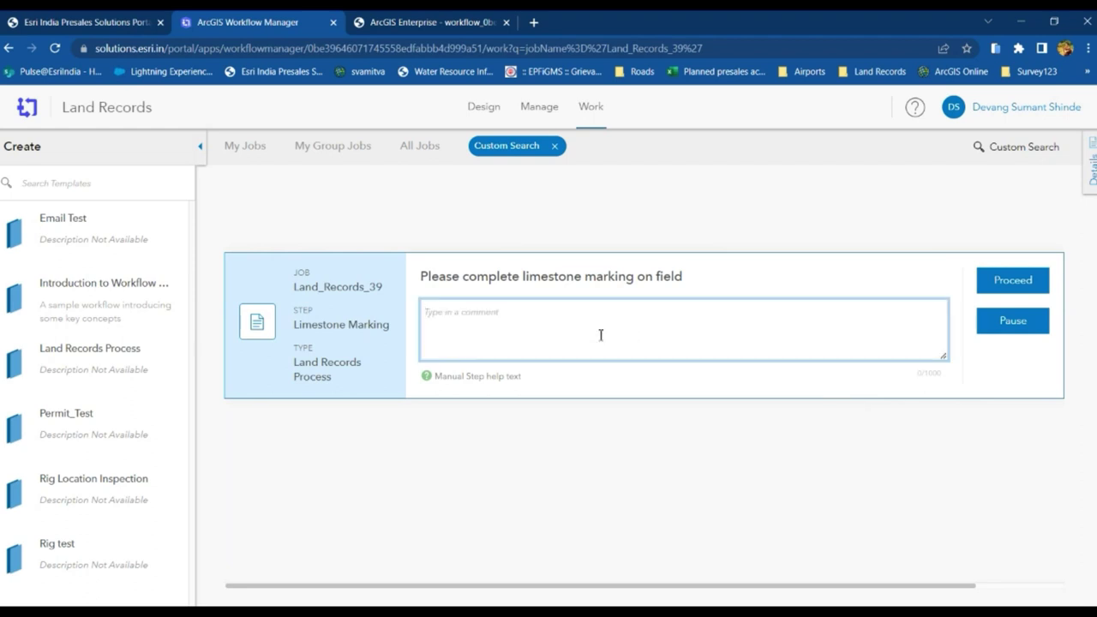
pyautogui.write('Limesto')
pyautogui.write('ne marking to be')
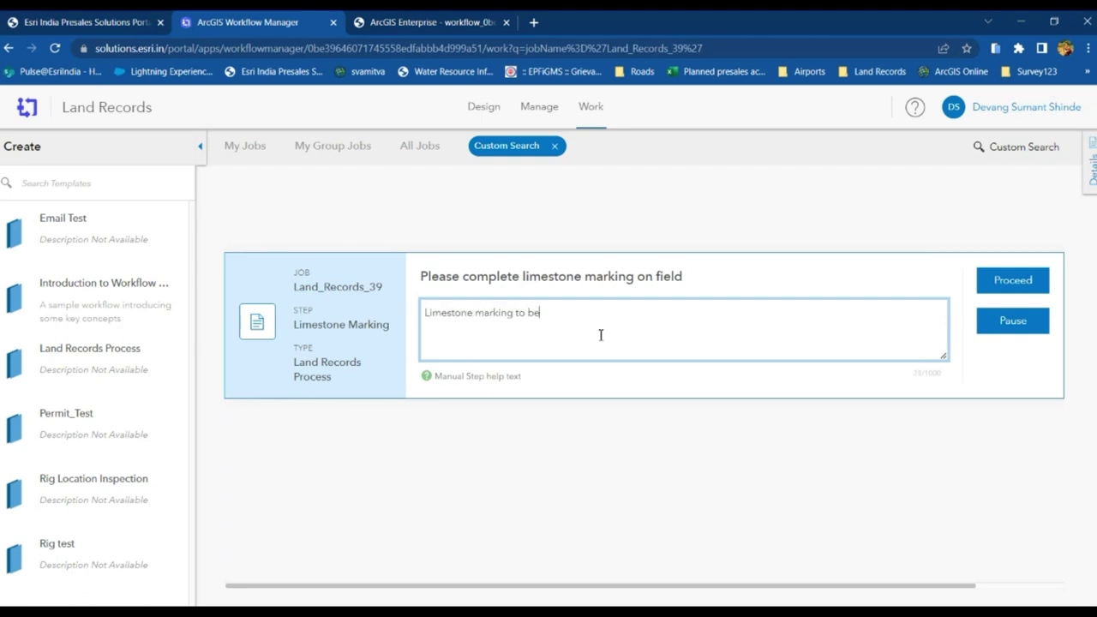
pyautogui.write(' completed by 28th June')
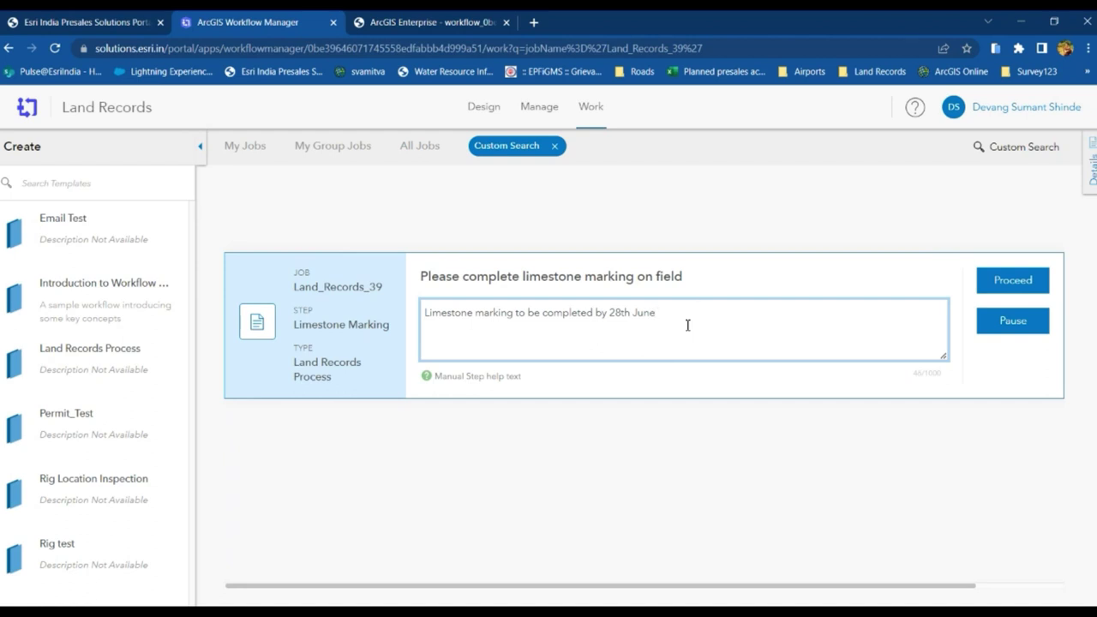
pyautogui.click(1017, 284)
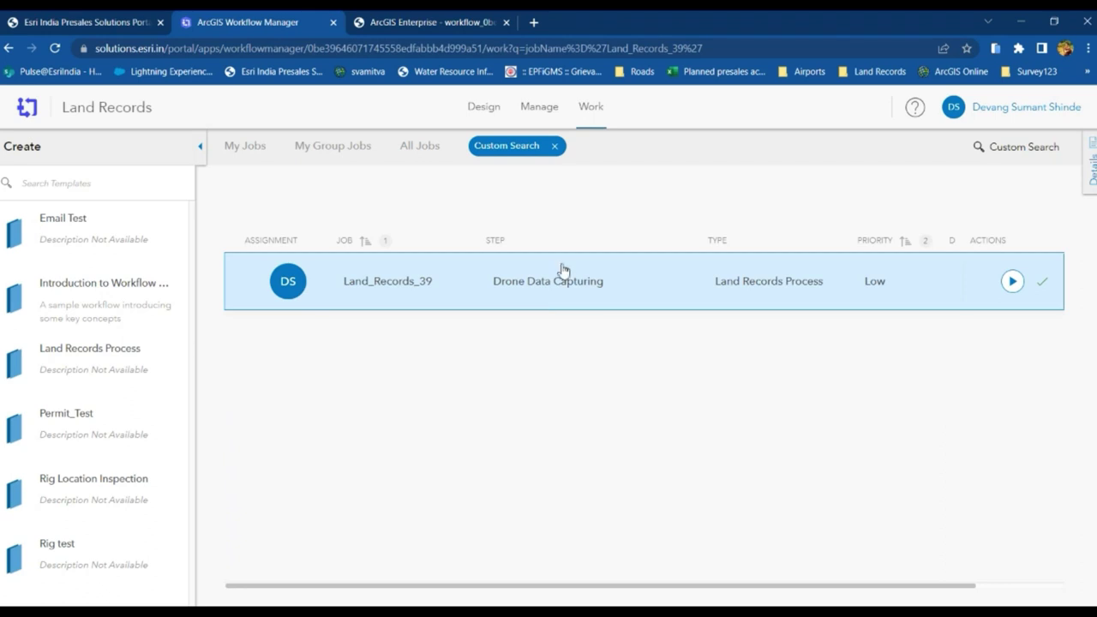
# Complete the job's Drone Data Capturing step with the comment "Drone data capturing to be completed by 30th June"
pyautogui.click(1013, 282)
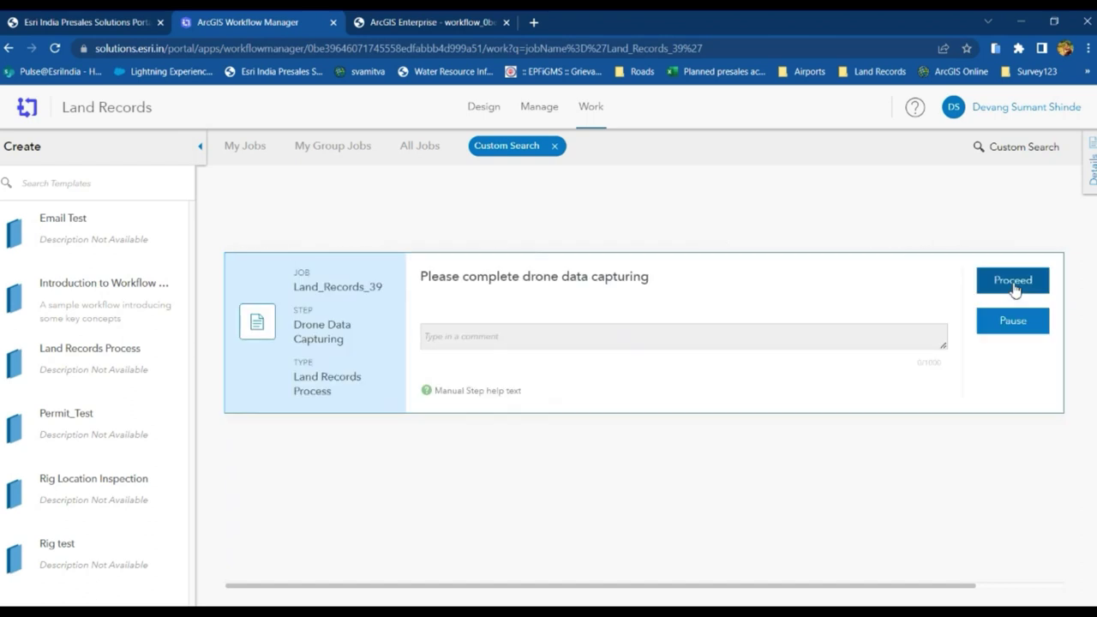
pyautogui.click(552, 328)
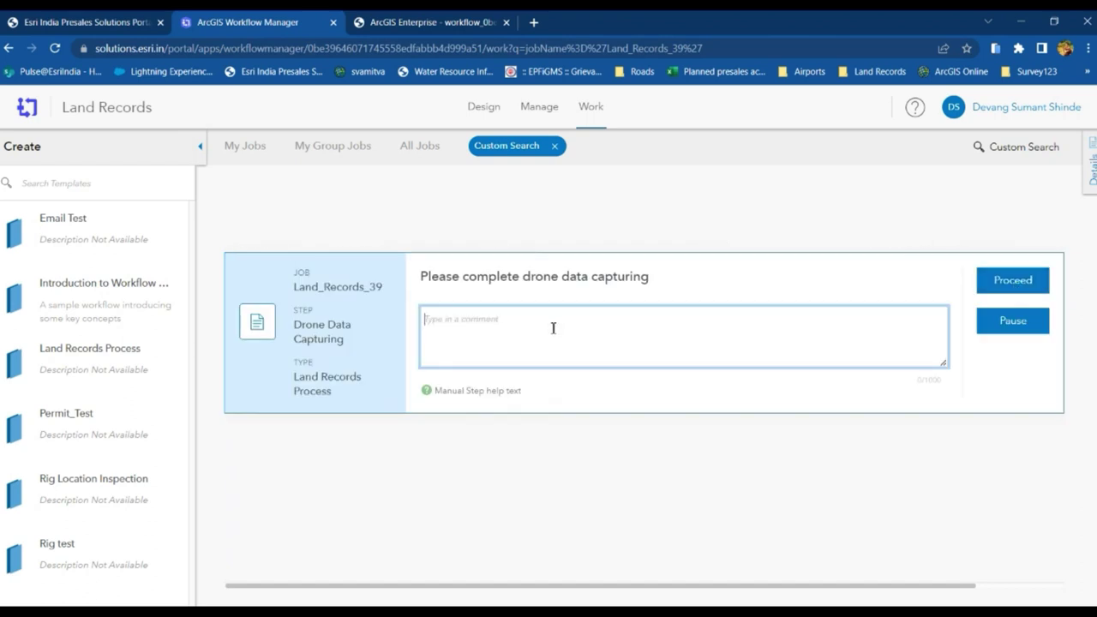
pyautogui.write('Drone data capturingg')
pyautogui.press('BackSpace')
pyautogui.press('BackSpace')
pyautogui.write('g to ')
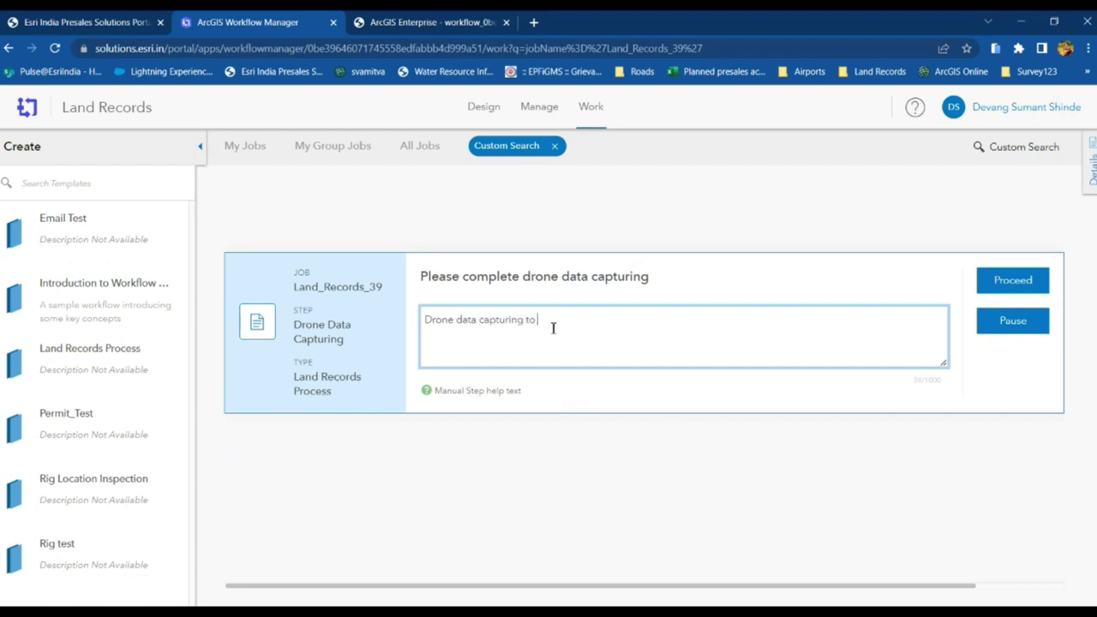
pyautogui.write('be completed by 30th June')
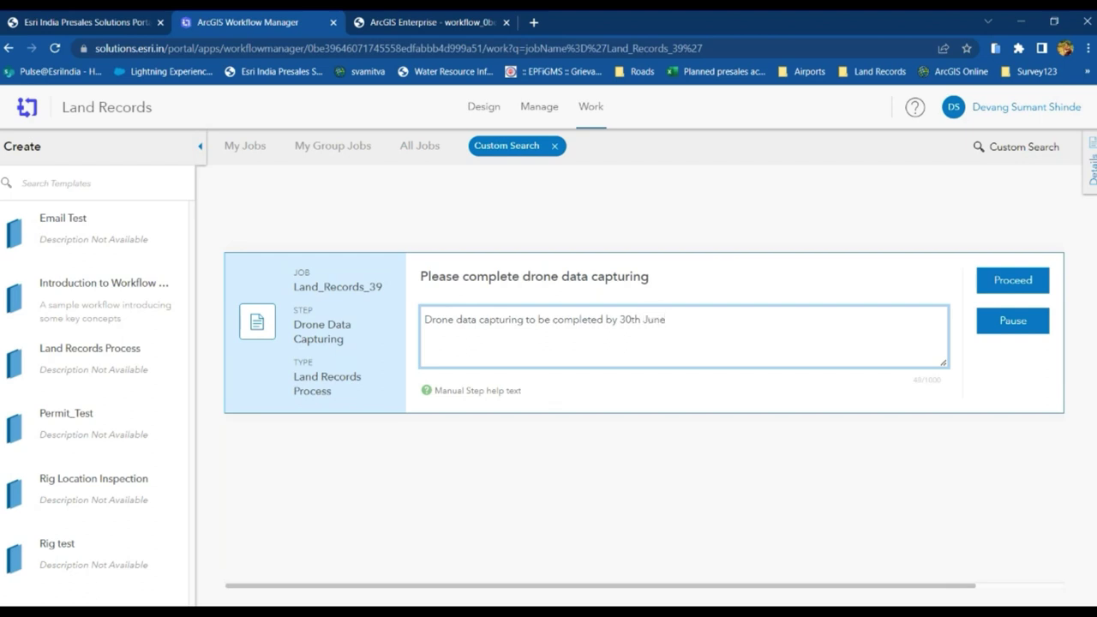
pyautogui.click(1013, 281)
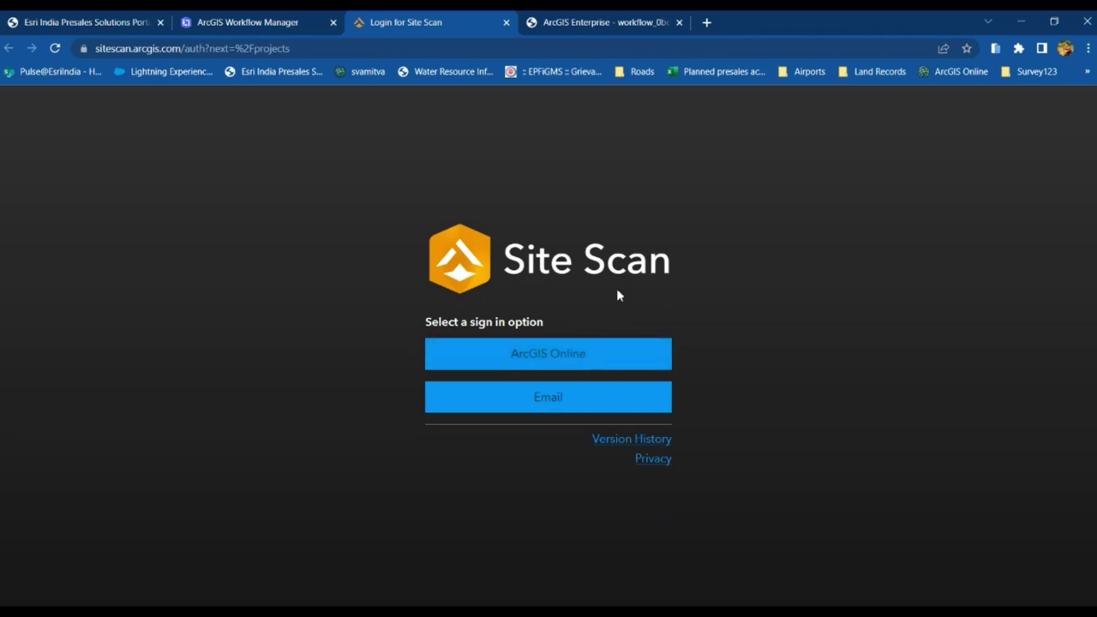
# Look at the Site Scan sign-in page and return to the job's Define Location step in Workflow Manager
pyautogui.click(260, 30)
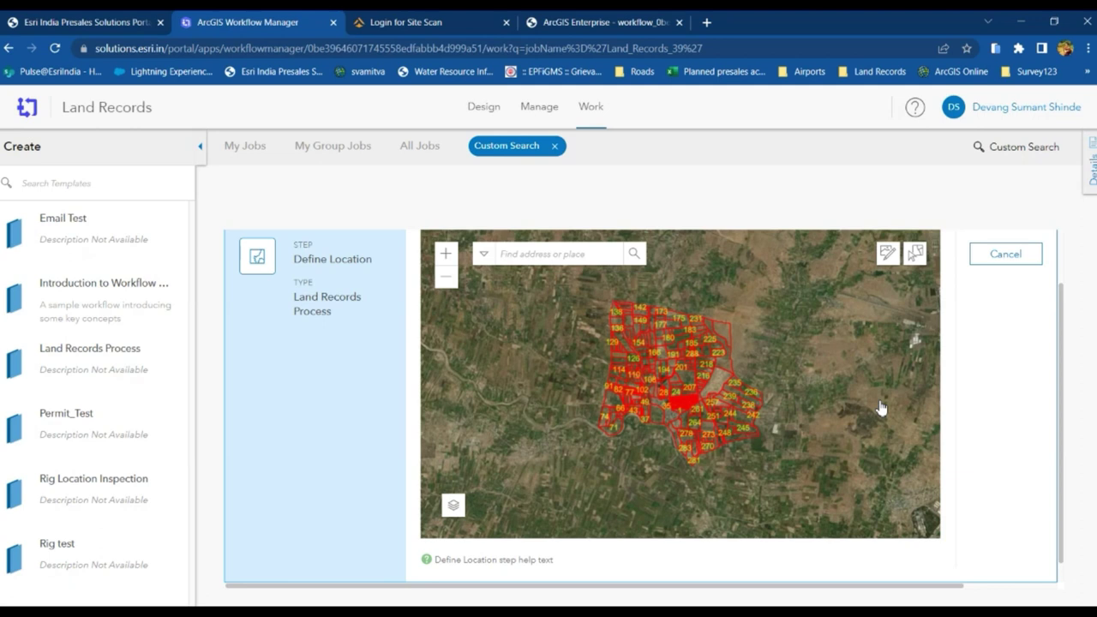
pyautogui.click(420, 26)
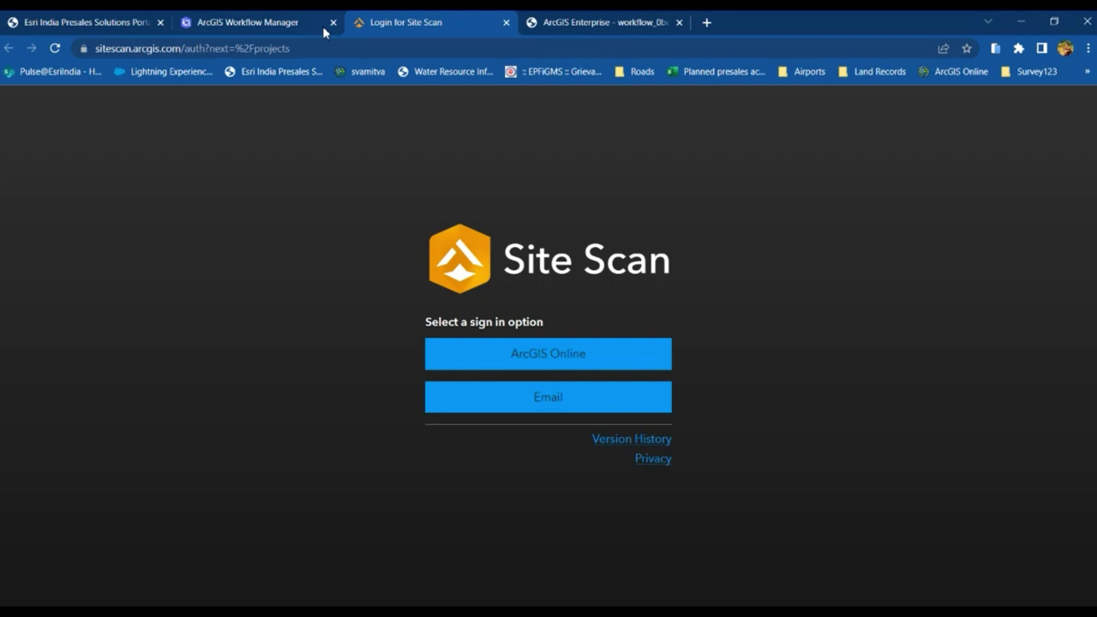
pyautogui.click(286, 26)
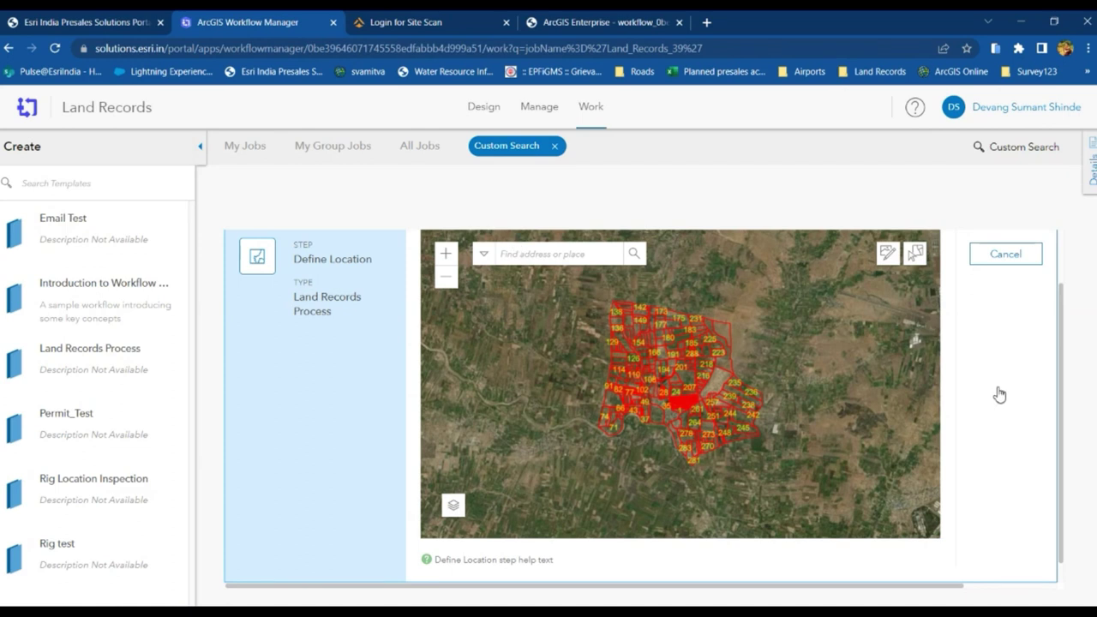
# Define the job's location by selecting parcel 231 on the map with point selection and proceed
pyautogui.scroll(1, 997, 392)
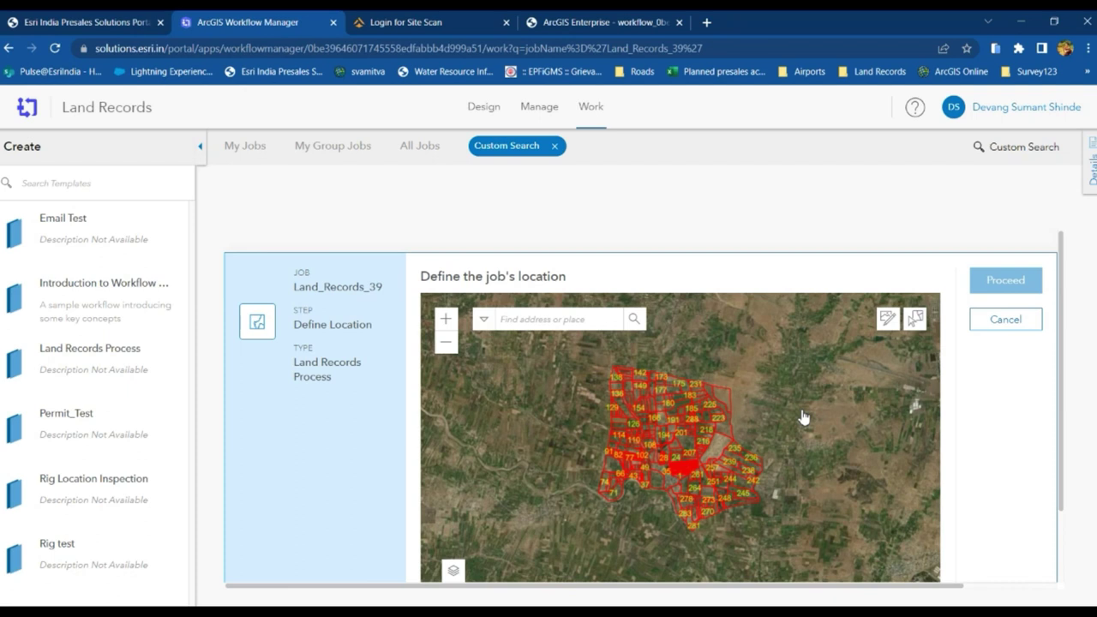
pyautogui.scroll(1, 722, 379)
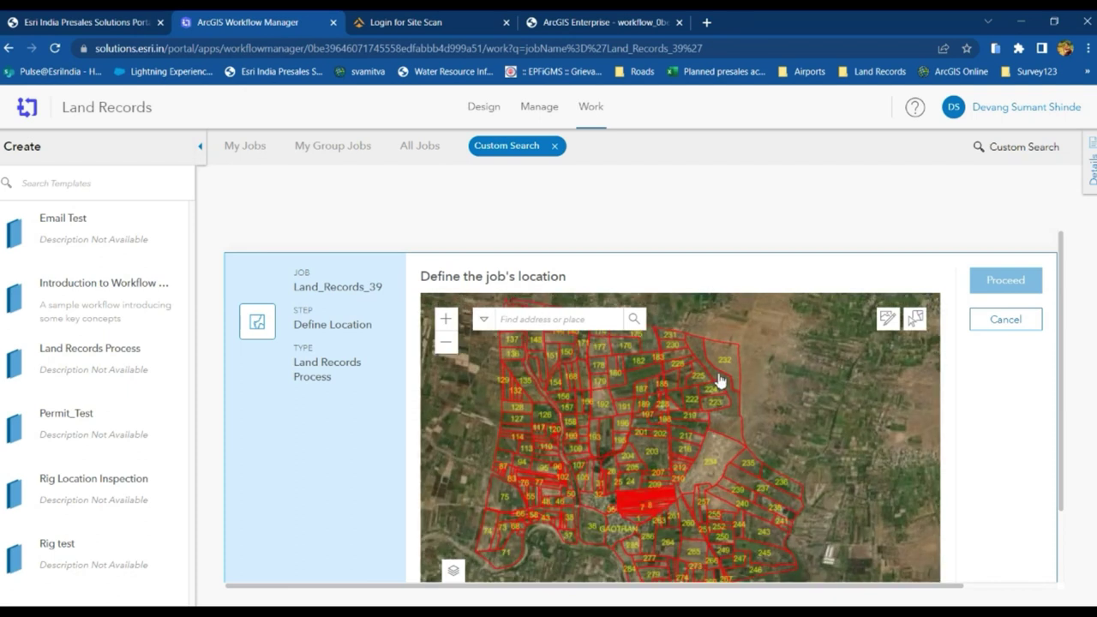
pyautogui.scroll(1, 651, 326)
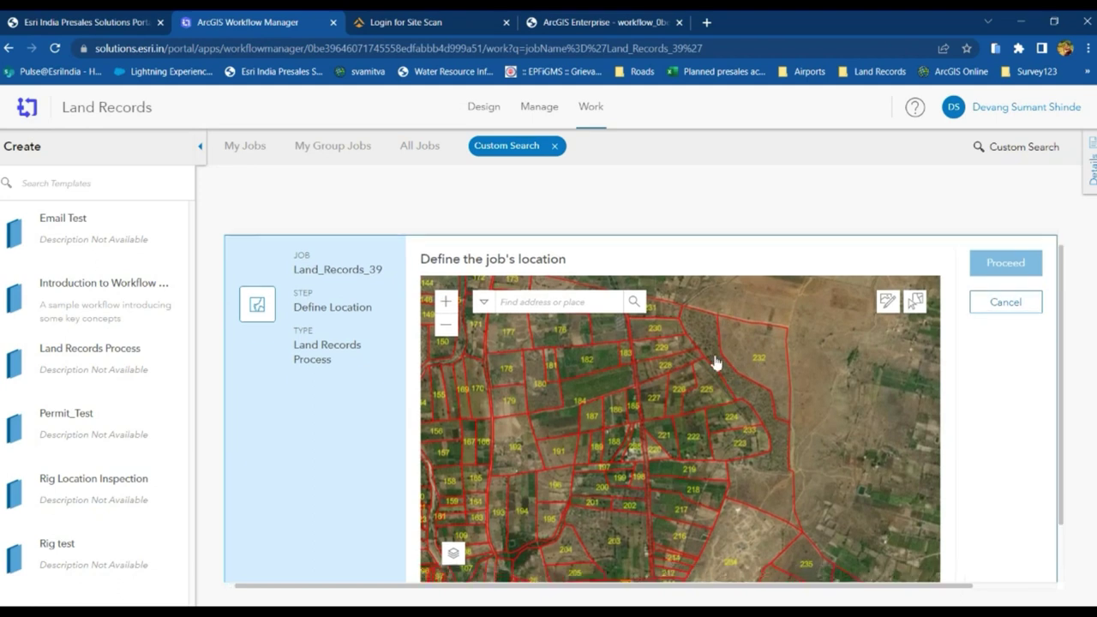
pyautogui.moveTo(695, 340); pyautogui.dragTo(745, 402)
pyautogui.scroll(1, 707, 370)
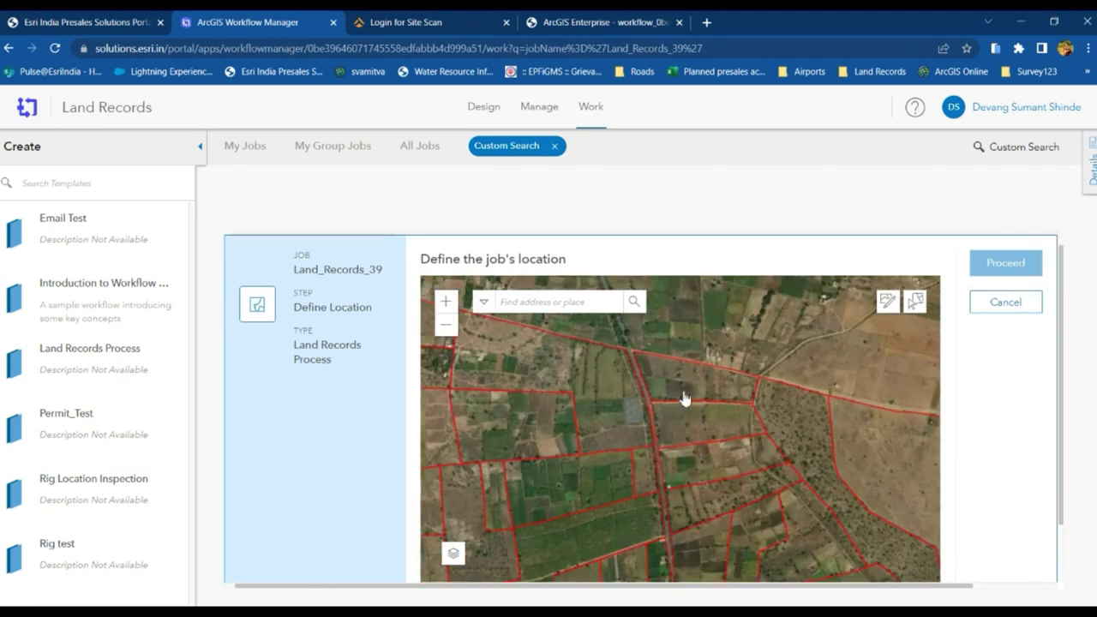
pyautogui.scroll(1, 685, 394)
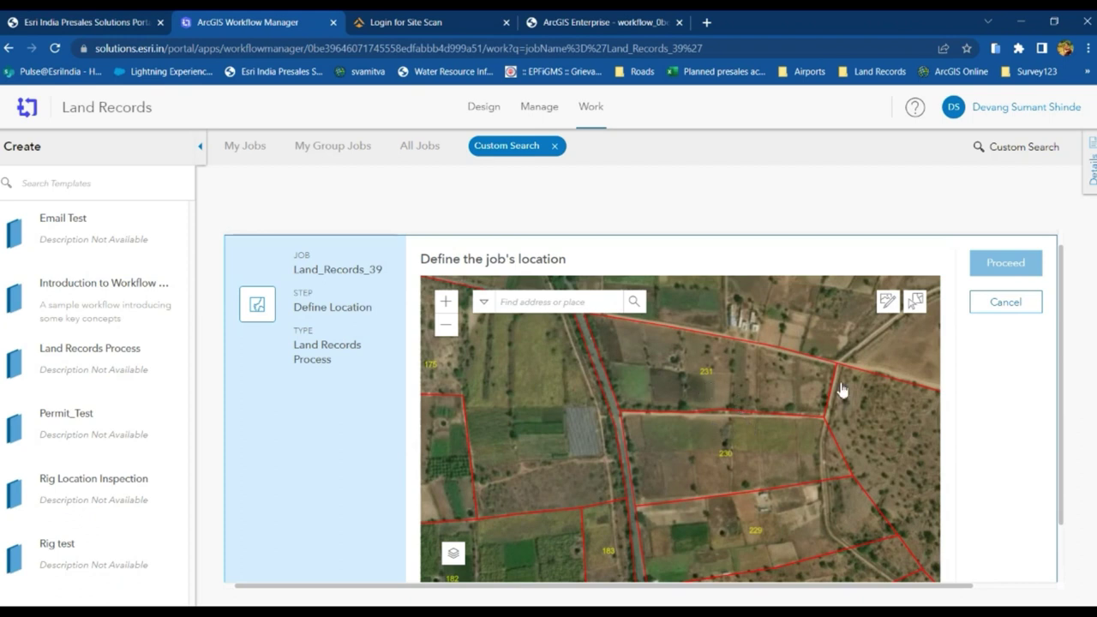
pyautogui.click(915, 303)
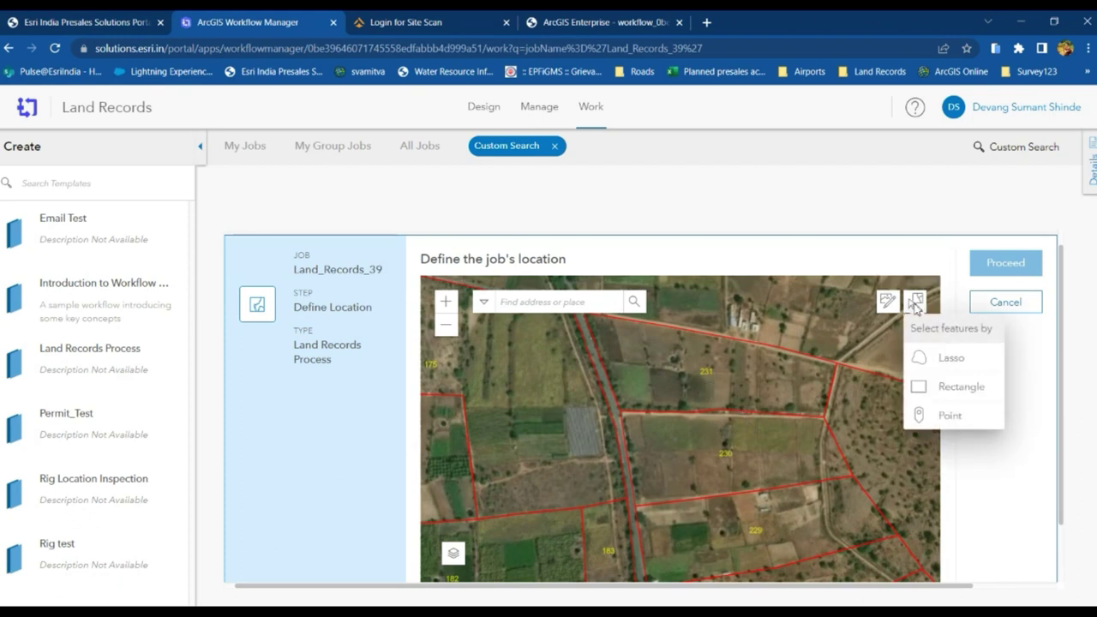
pyautogui.click(962, 417)
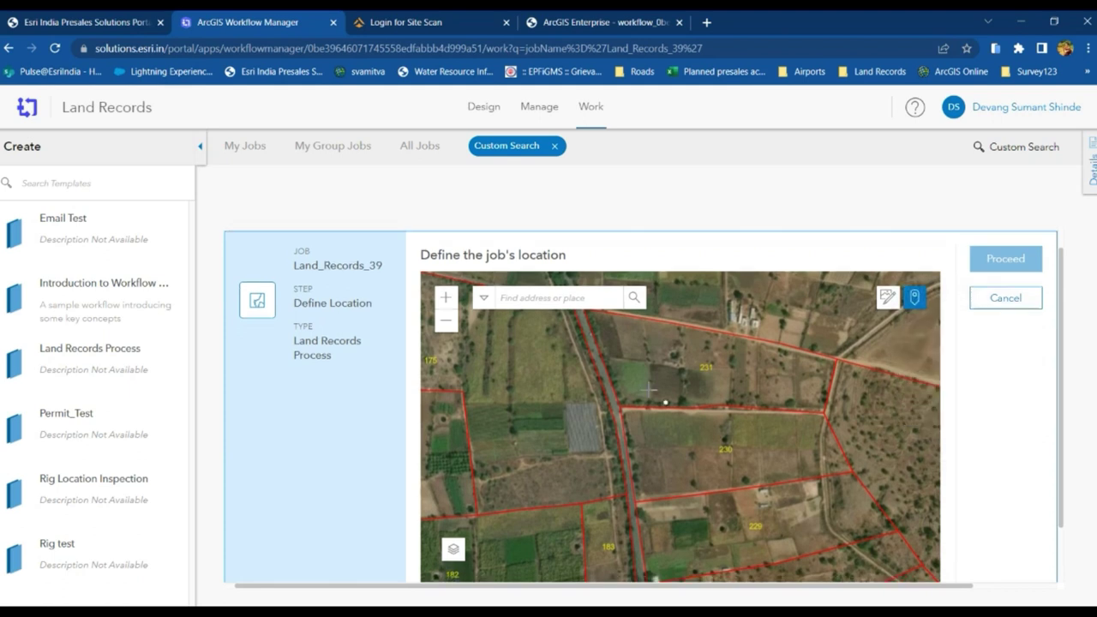
pyautogui.click(704, 373)
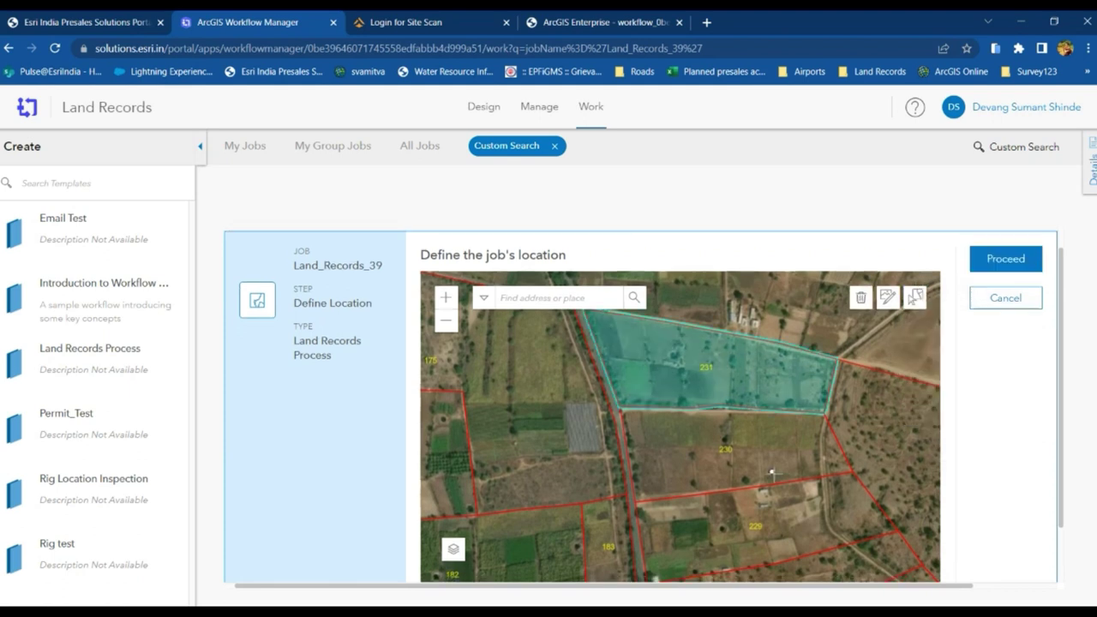
pyautogui.click(996, 272)
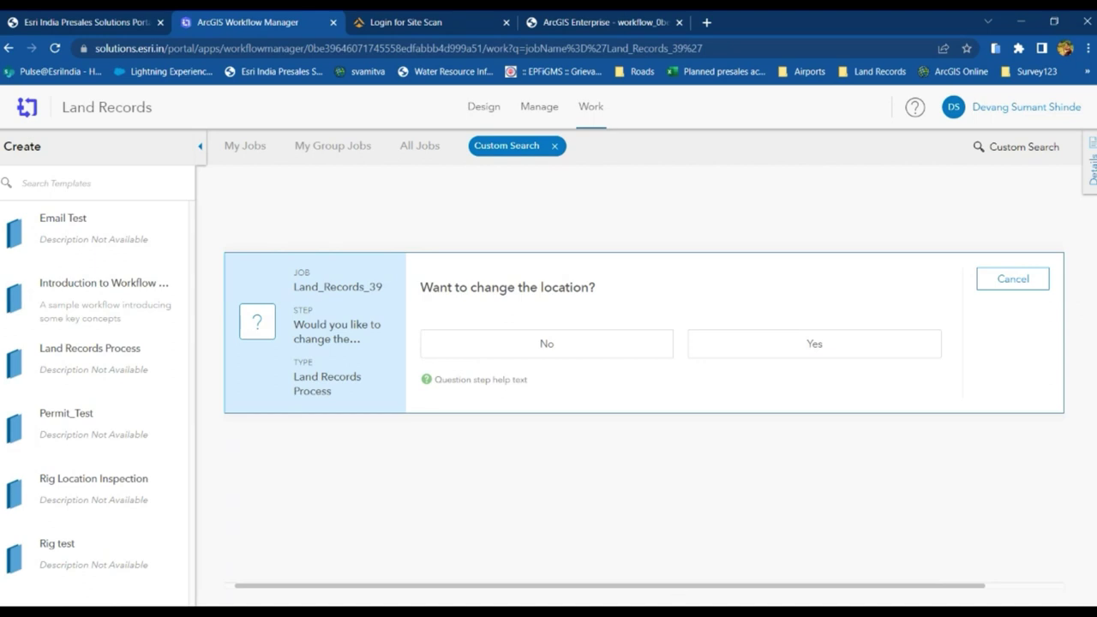
# Answer Yes to changing the location, select parcel 230 by point as the job's location and proceed
pyautogui.click(821, 353)
pyautogui.click(770, 353)
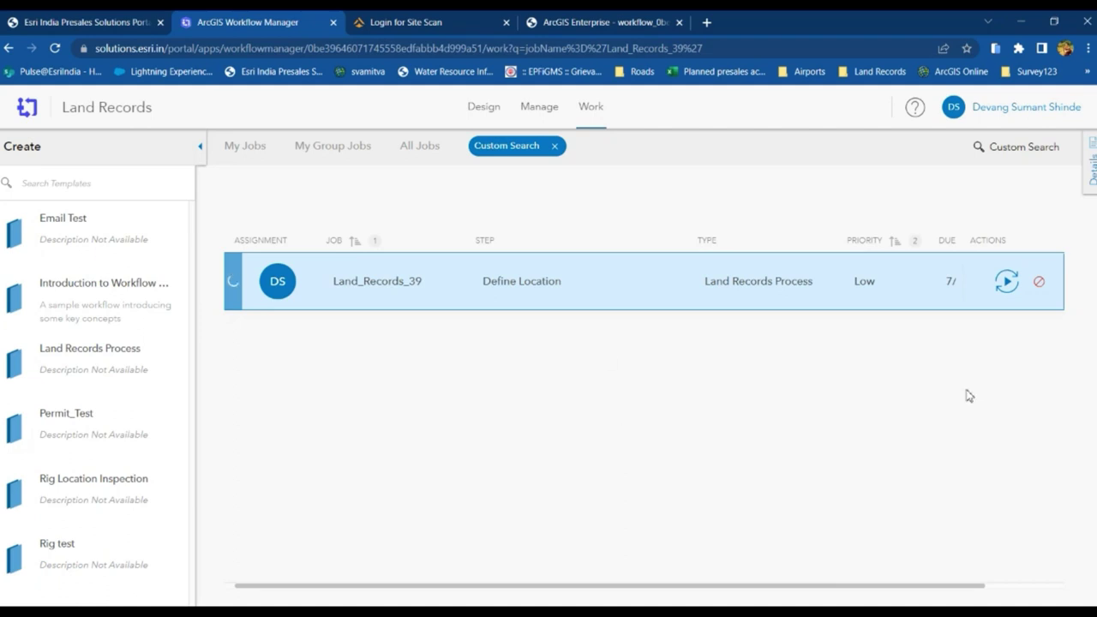
pyautogui.click(1009, 282)
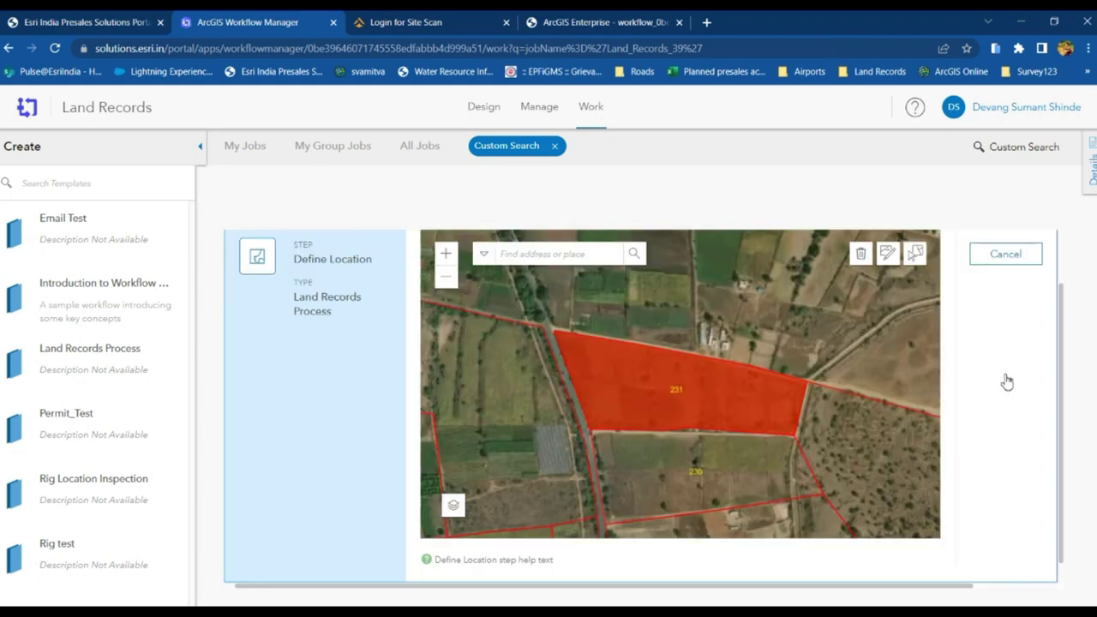
pyautogui.click(914, 255)
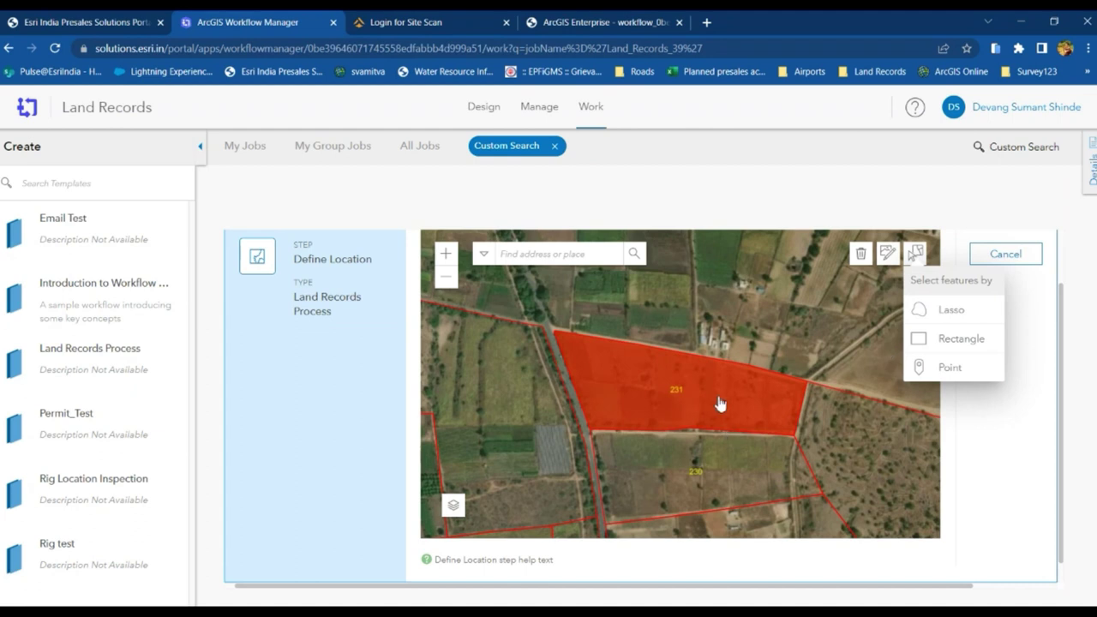
pyautogui.click(918, 368)
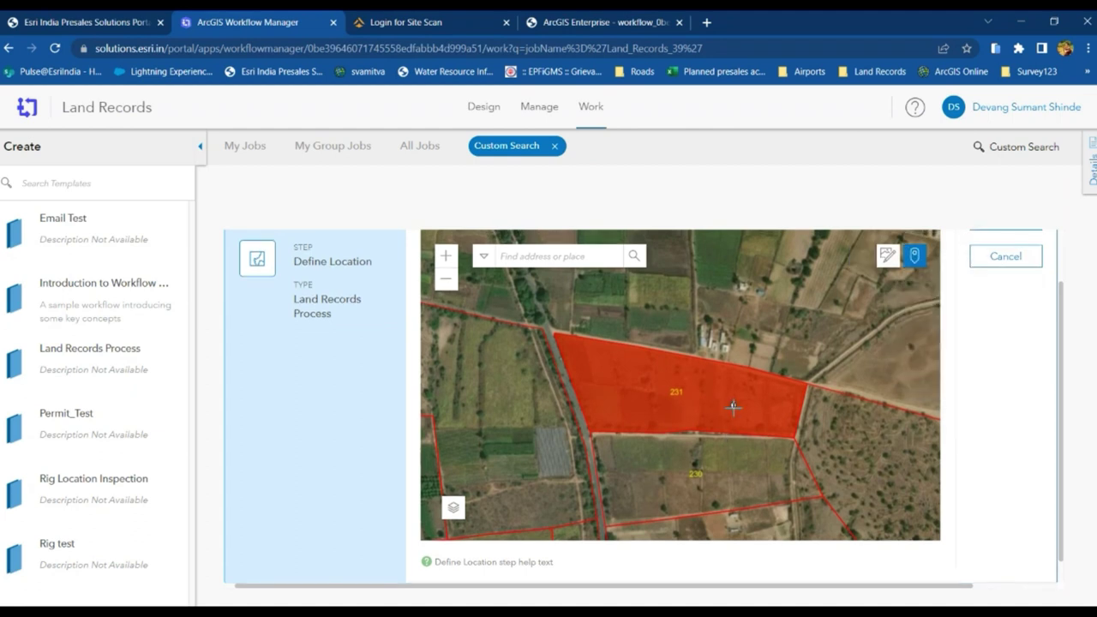
pyautogui.click(732, 472)
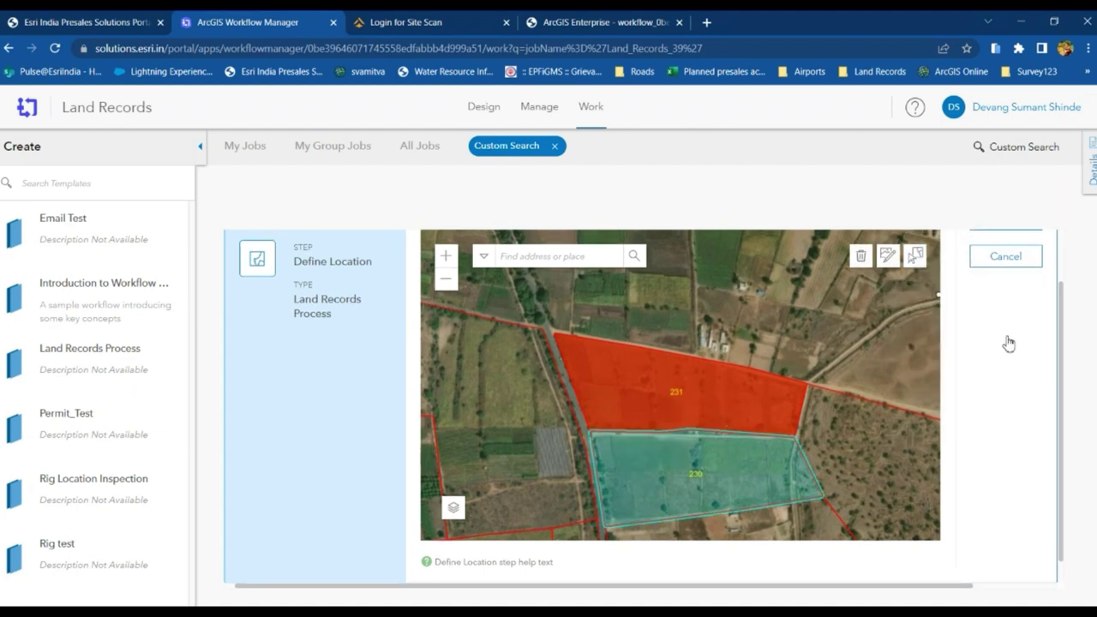
pyautogui.scroll(1, 1006, 343)
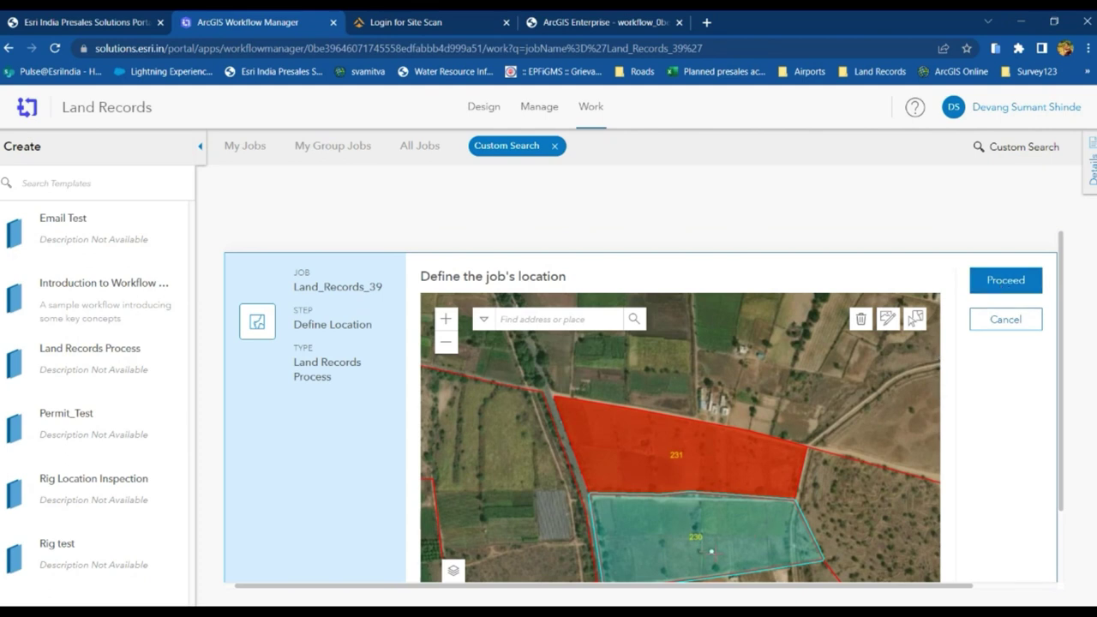
pyautogui.click(1005, 281)
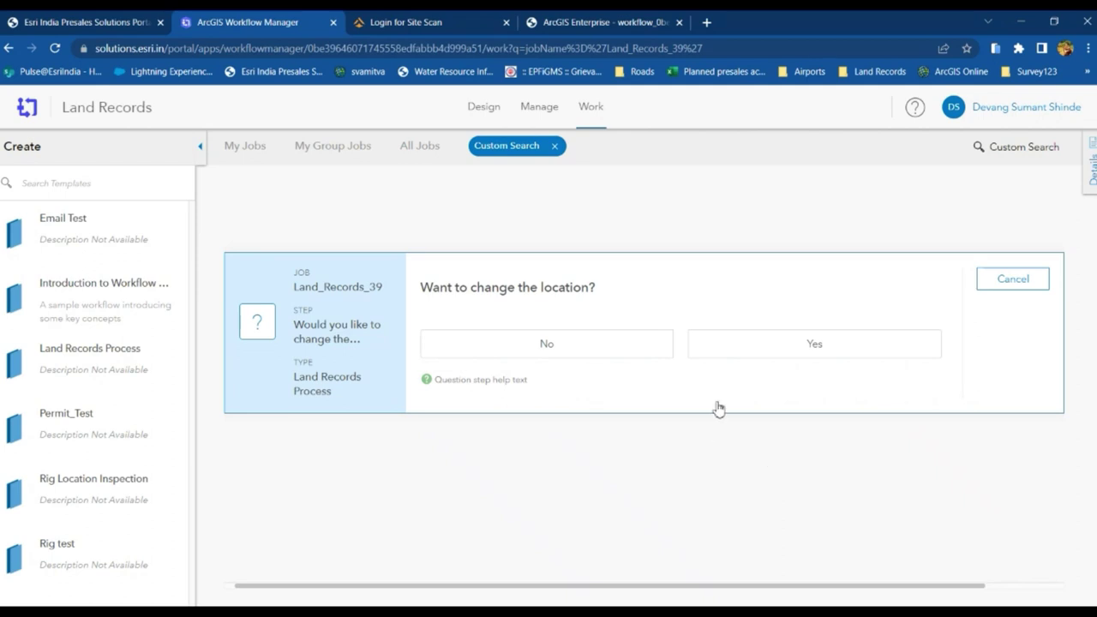
# Answer No to changing the location again and open the job's Add Attachment step
pyautogui.click(584, 355)
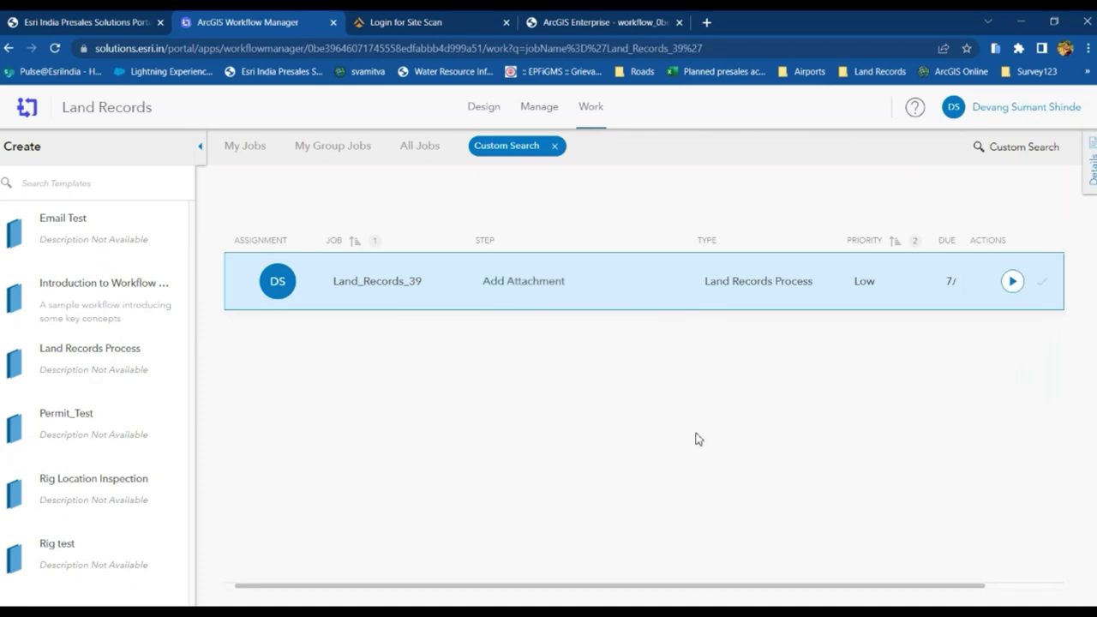
pyautogui.click(1012, 281)
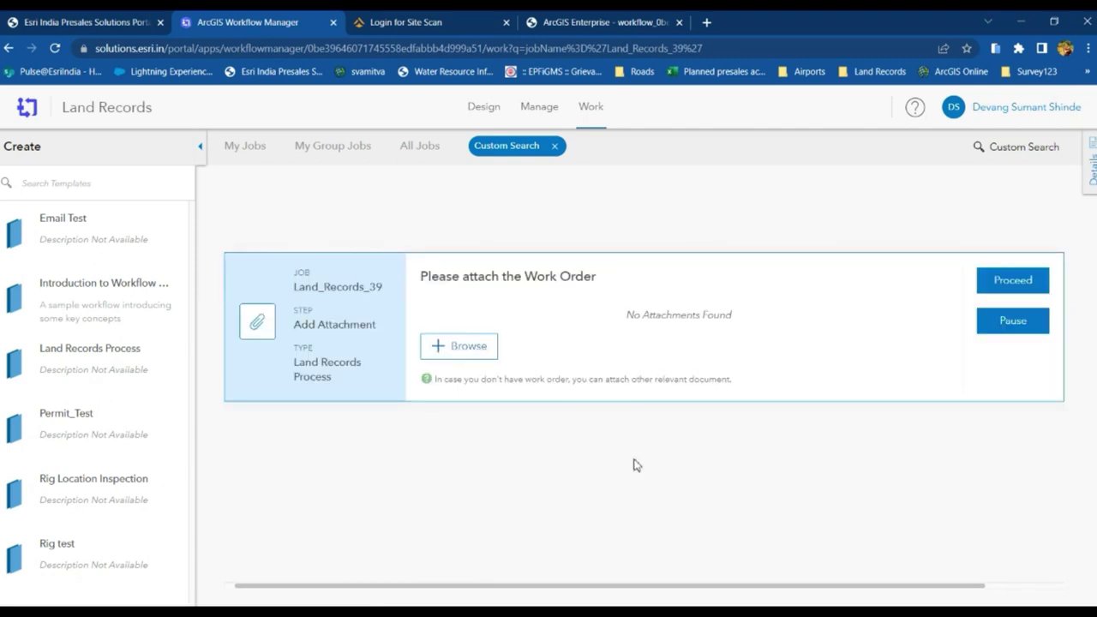
# Attach Client tele of ESRI GIS in India.pdf as the job's work order and proceed past the Add Attachment step
pyautogui.click(489, 353)
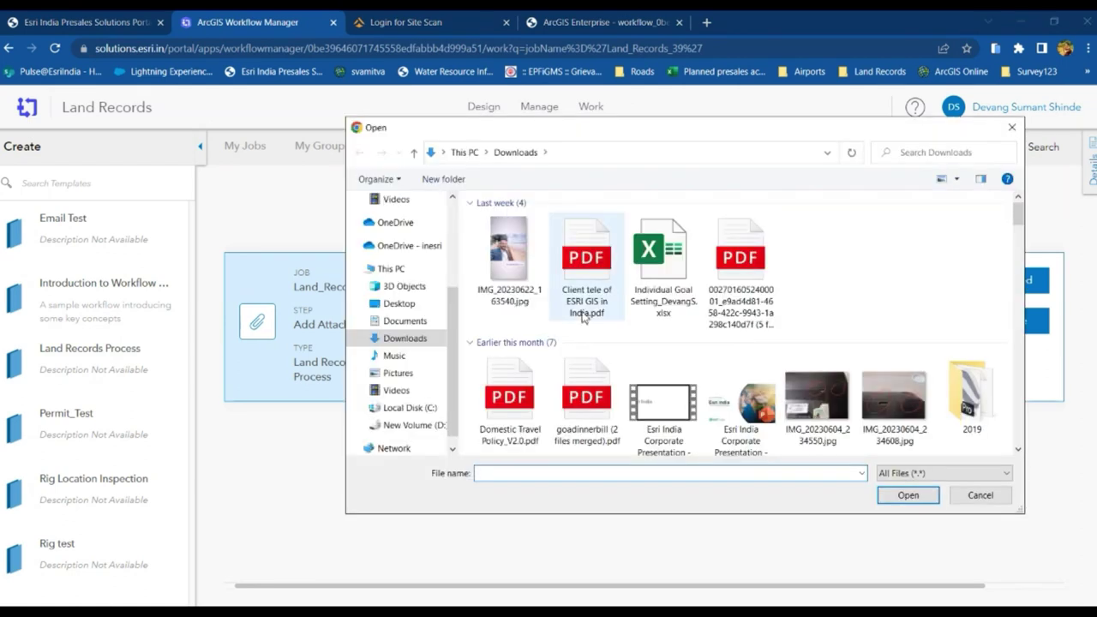
pyautogui.click(590, 296)
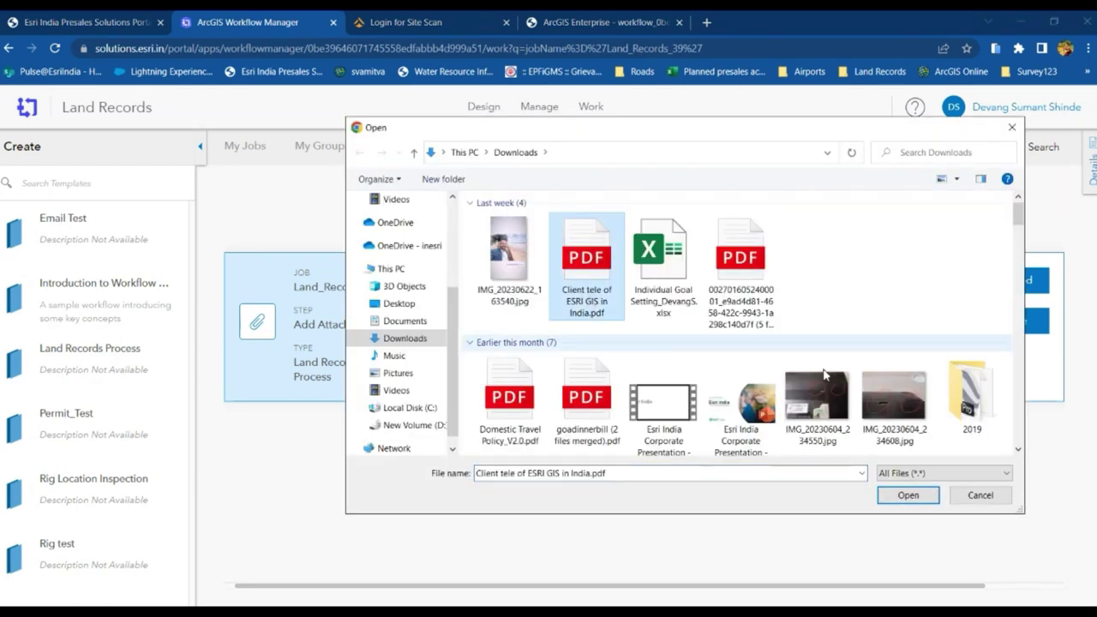
pyautogui.click(907, 496)
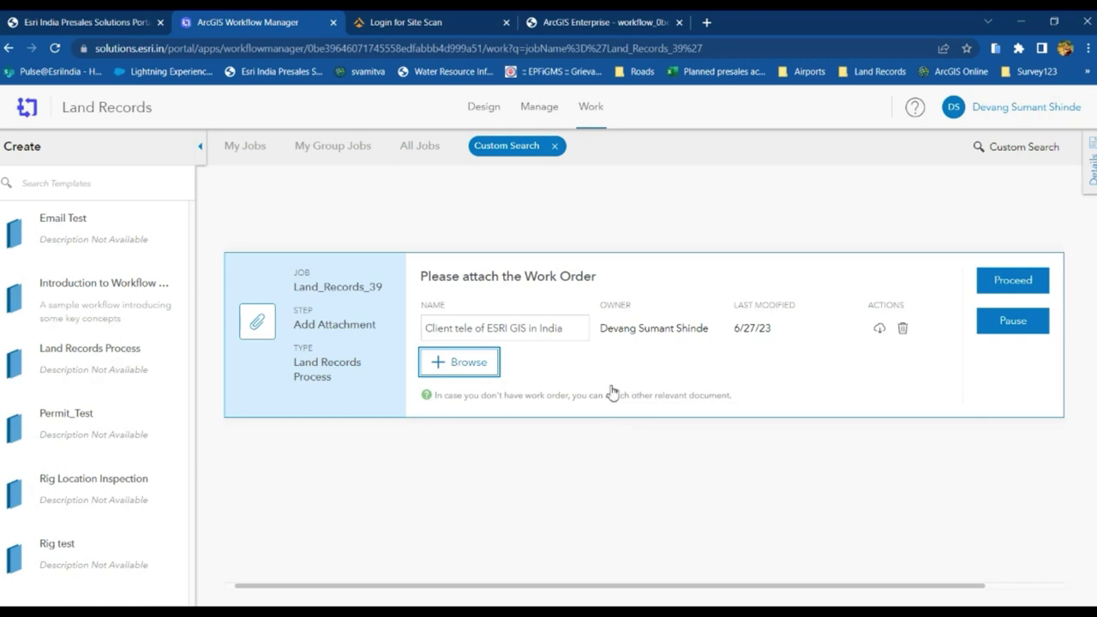
pyautogui.click(1018, 285)
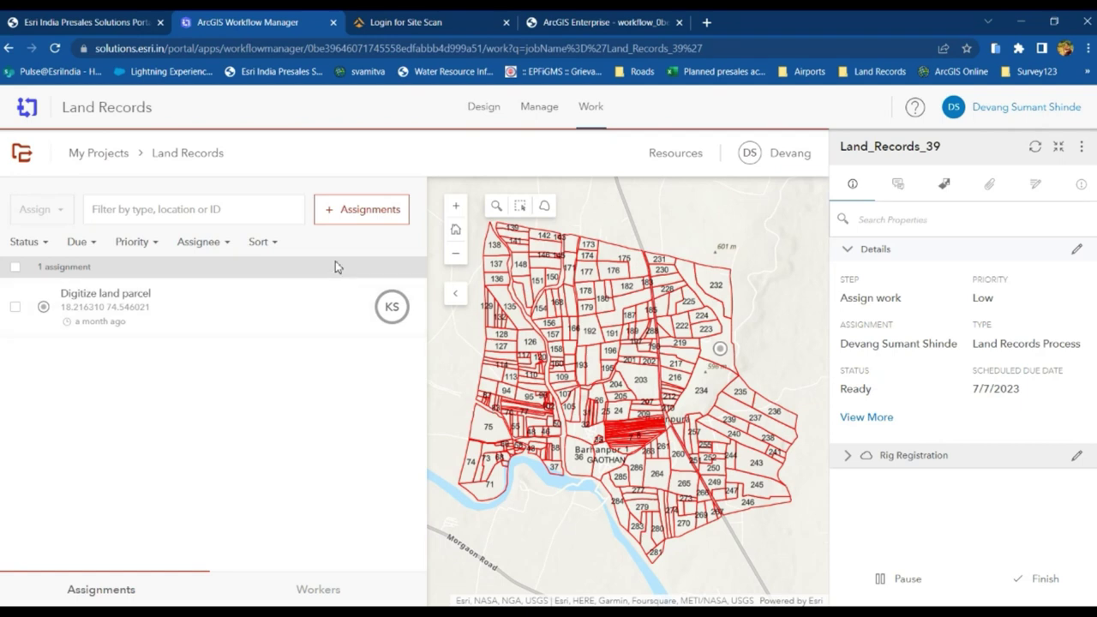
# Finish the Assign work step after locating its Digitize land parcel assignment on the map, and complete the manual Digitize Land Parcel step
pyautogui.click(218, 324)
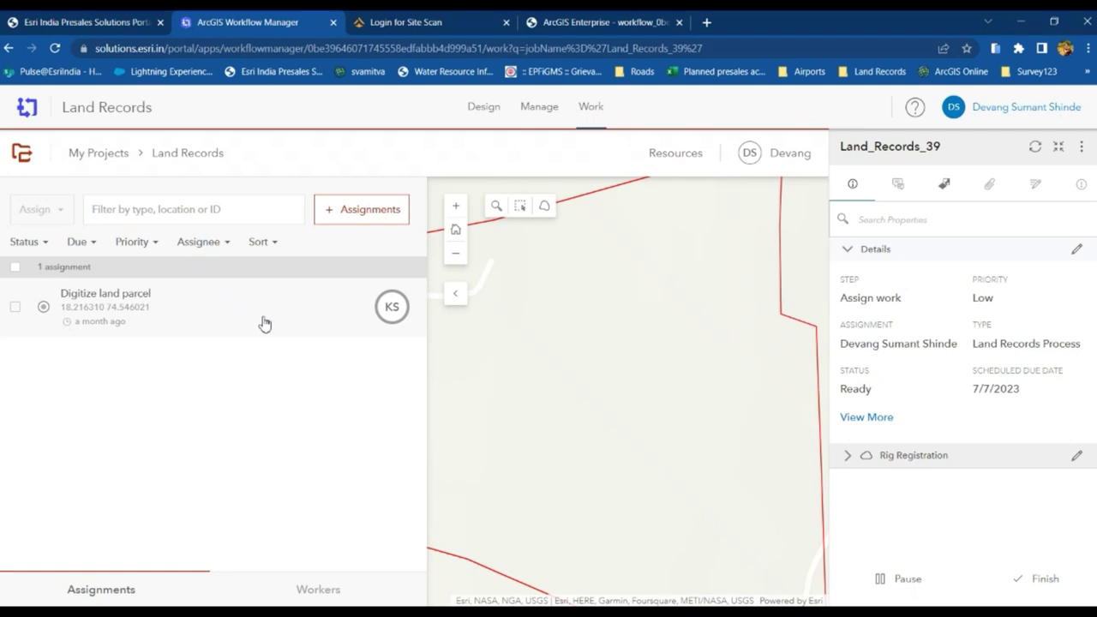
pyautogui.click(1046, 580)
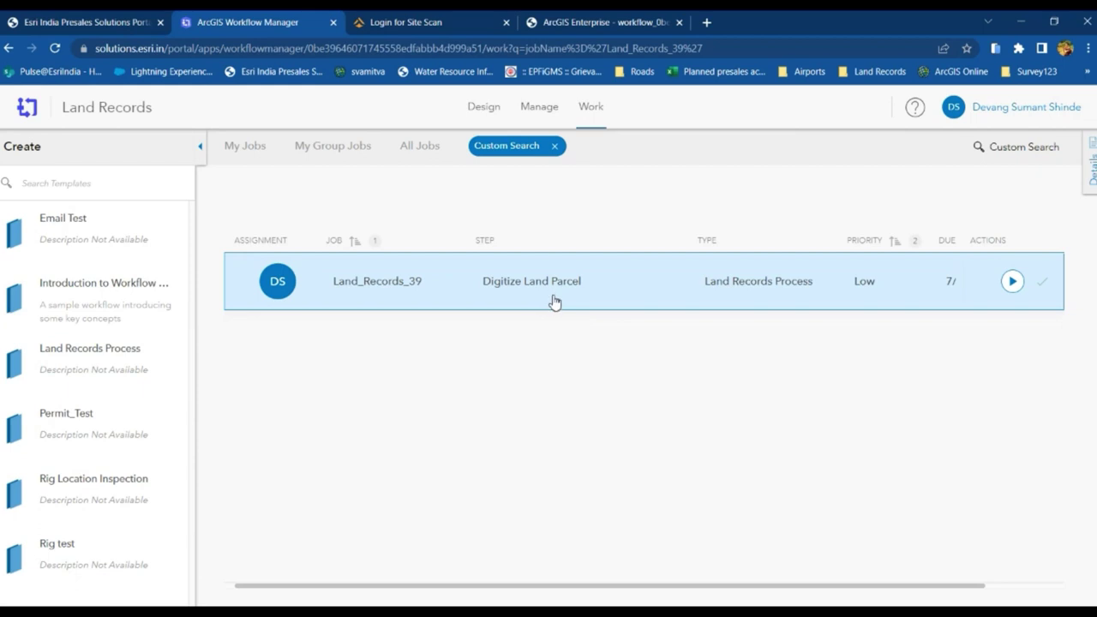
pyautogui.click(1013, 283)
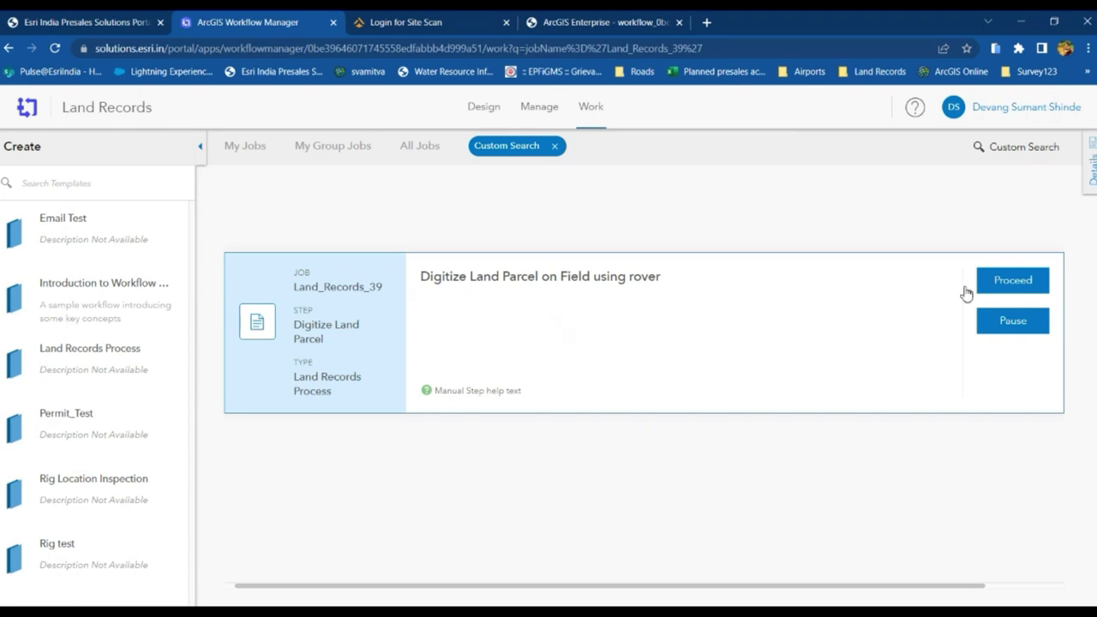
pyautogui.click(1020, 282)
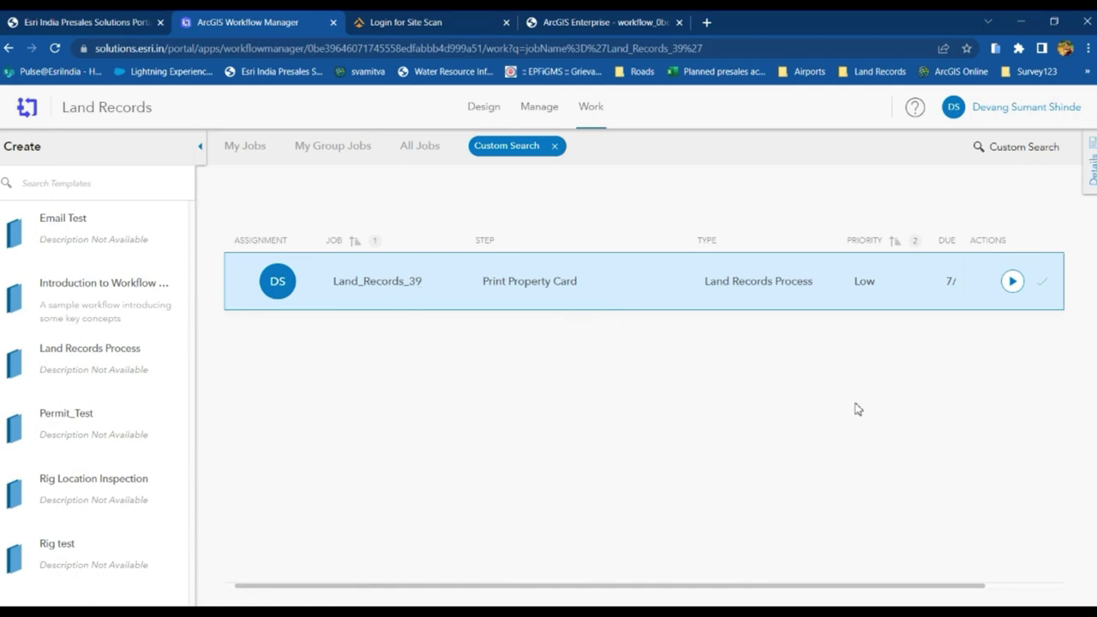
# Run the Print Property Card step, accept the portal sign-in request and bring parcel 230 into view on the Land Records Application map
pyautogui.click(1012, 281)
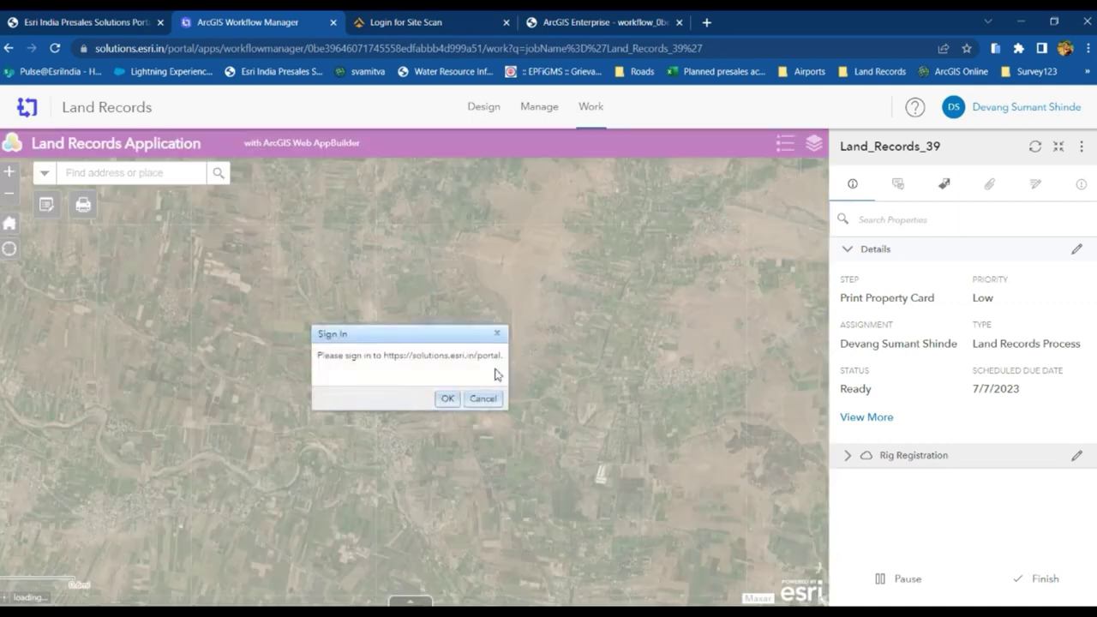
pyautogui.click(447, 398)
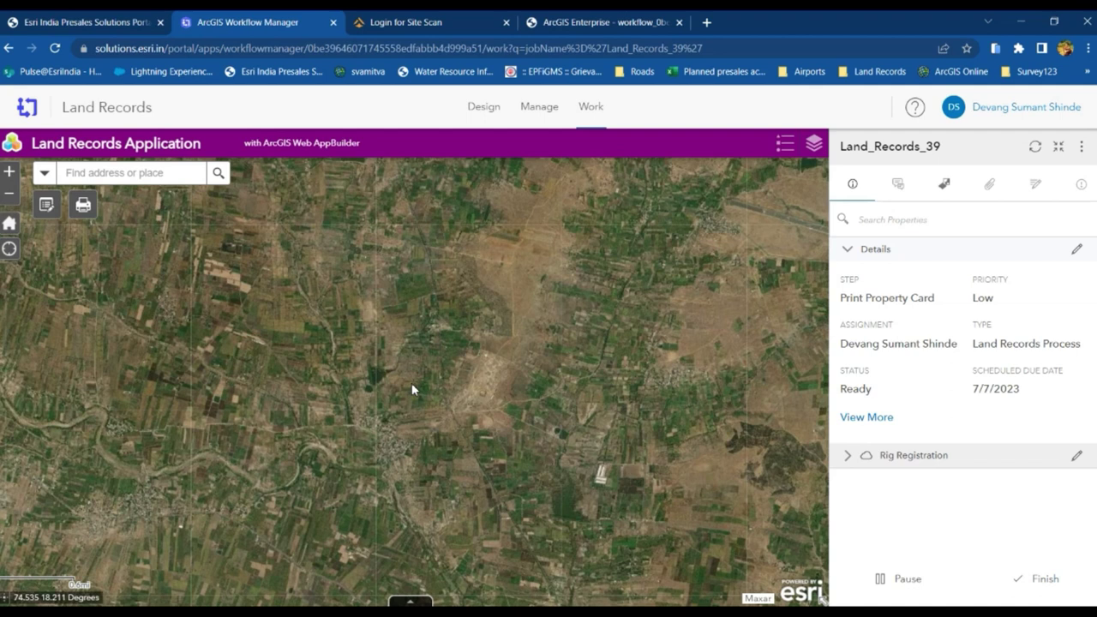
pyautogui.scroll(1, 411, 390)
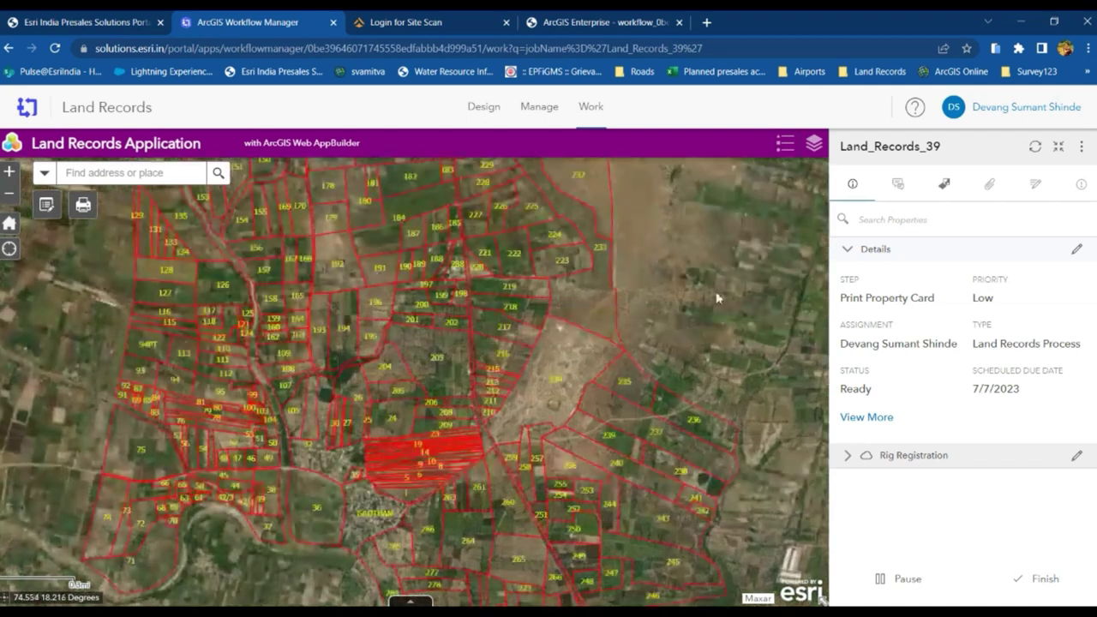
pyautogui.moveTo(656, 263); pyautogui.dragTo(662, 400)
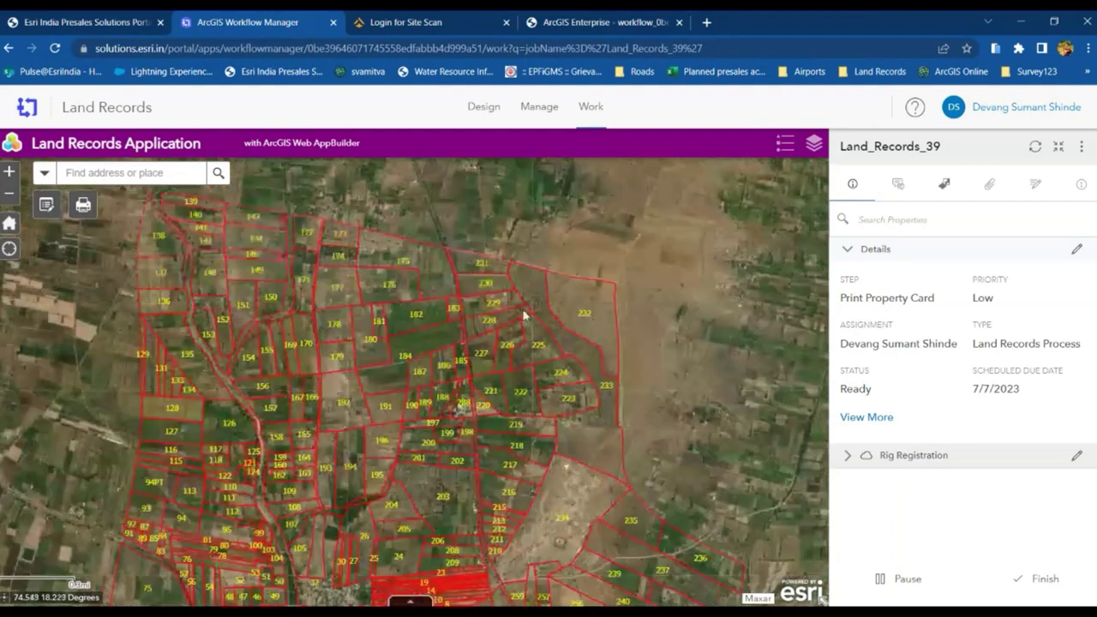
pyautogui.scroll(4, 496, 286)
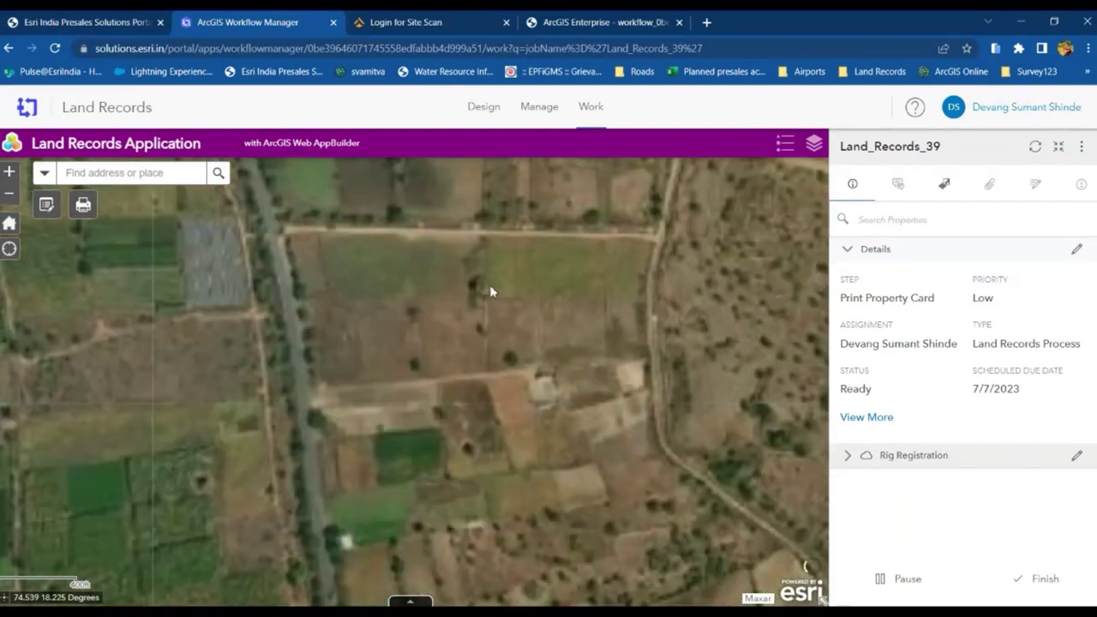
pyautogui.scroll(-1, 489, 292)
pyautogui.moveTo(520, 360); pyautogui.dragTo(489, 426)
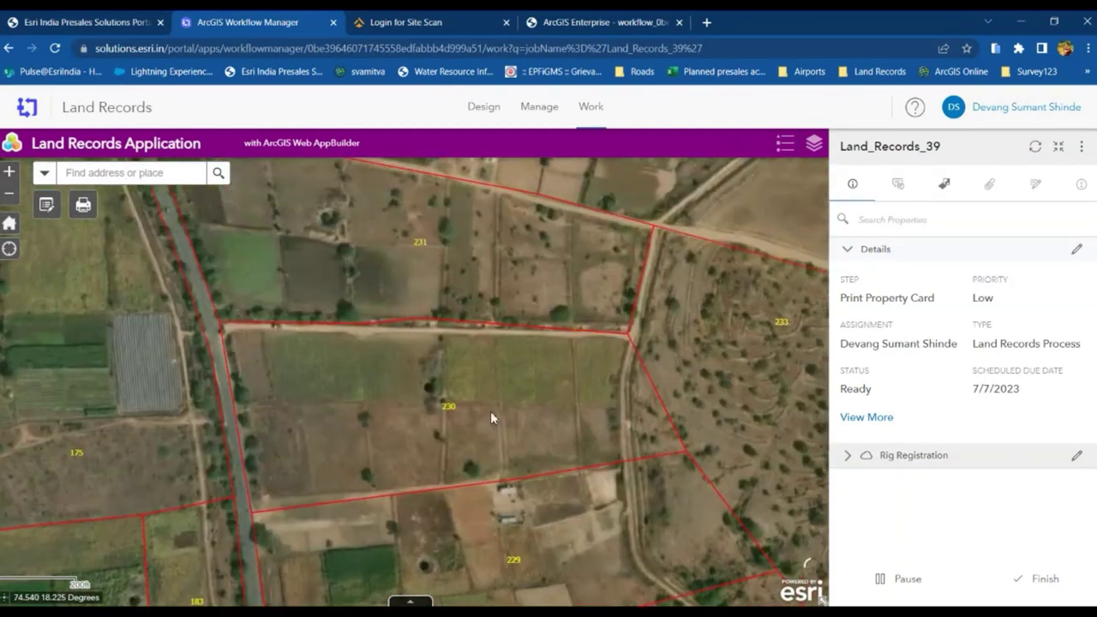
pyautogui.scroll(-1, 490, 412)
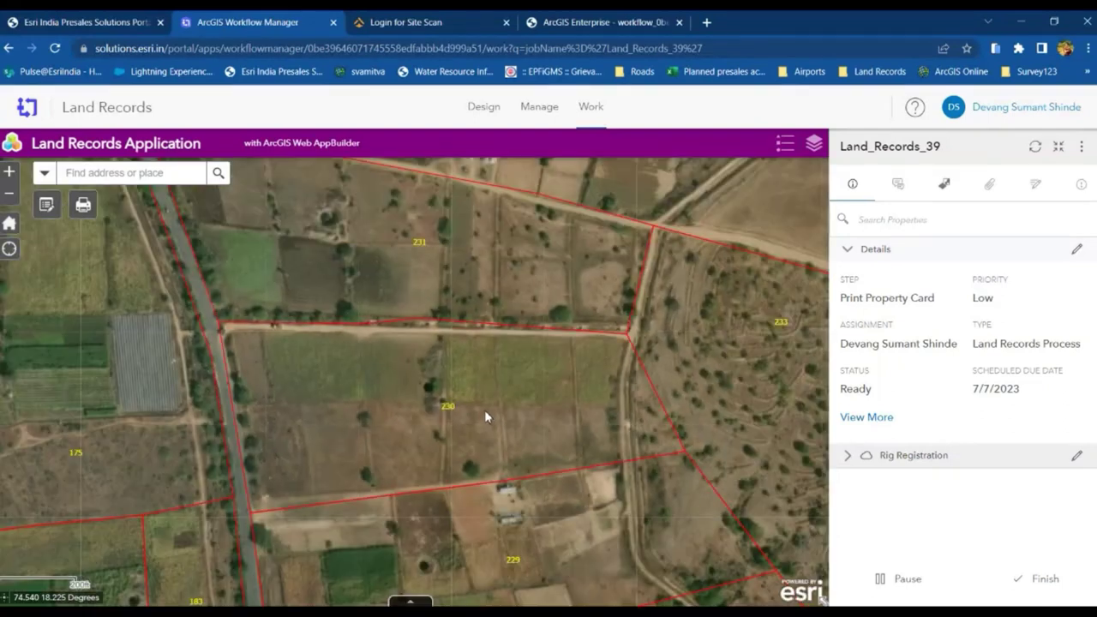
# Open the map's print settings and set the layout to Letter ANSI A Landscape with PDF as the format
pyautogui.click(83, 205)
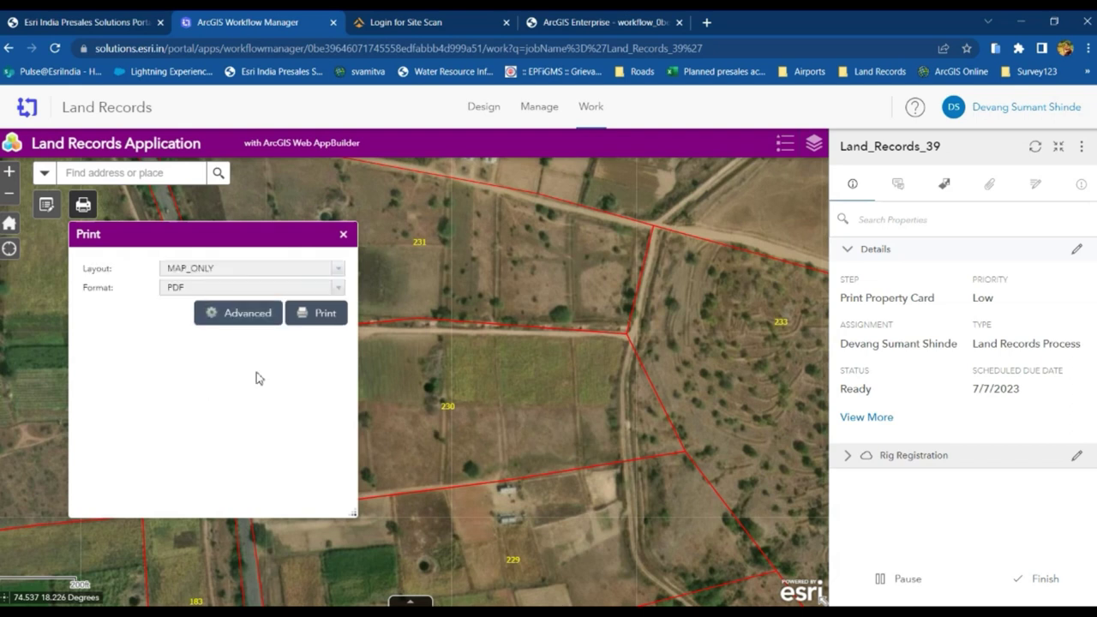
pyautogui.click(337, 288)
pyautogui.click(118, 360)
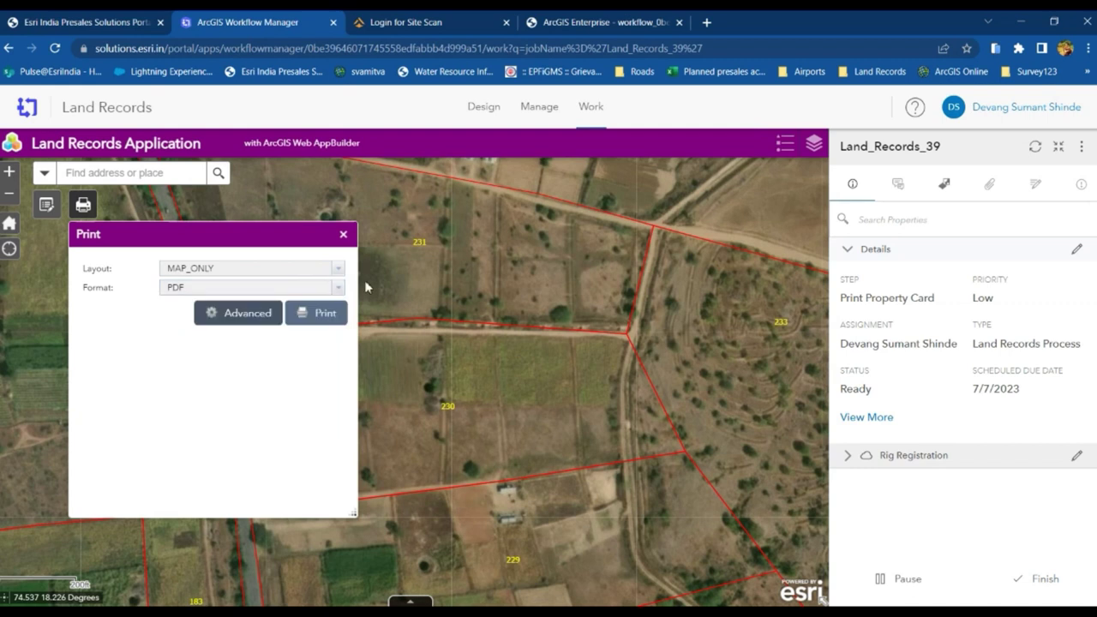
pyautogui.click(337, 269)
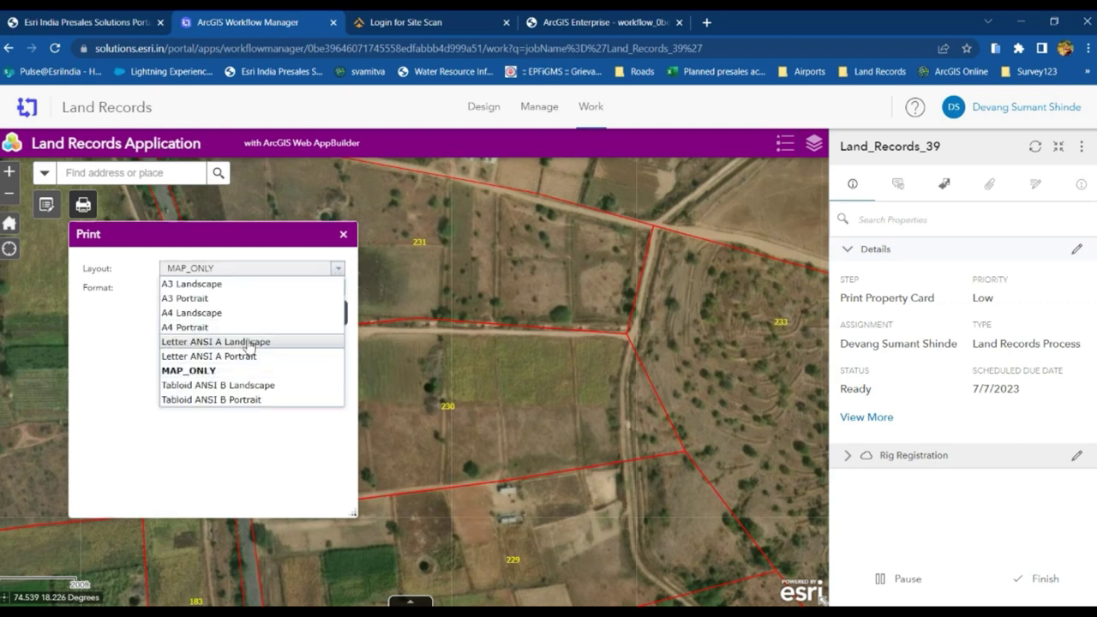
pyautogui.click(249, 343)
# Examine the advanced print settings for scale, layout metadata, print quality and feature attributes, and close them
pyautogui.click(234, 341)
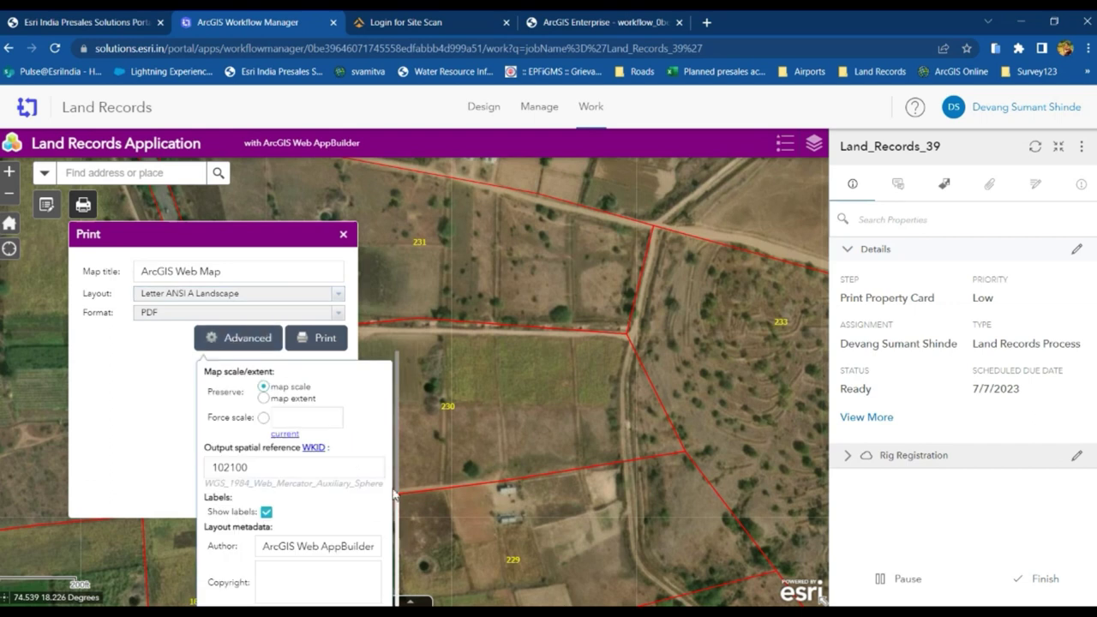
pyautogui.scroll(-5, 394, 495)
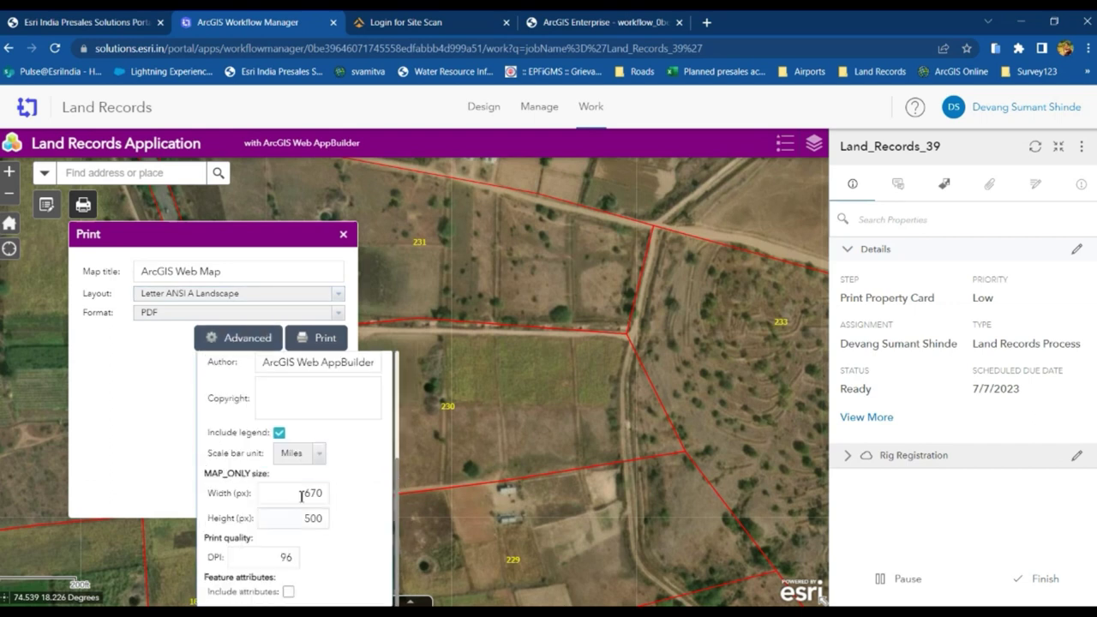
pyautogui.click(289, 592)
pyautogui.scroll(5, 368, 431)
pyautogui.scroll(-3, 364, 452)
pyautogui.scroll(3, 363, 453)
pyautogui.scroll(-1, 363, 453)
pyautogui.scroll(-5, 364, 453)
pyautogui.click(175, 396)
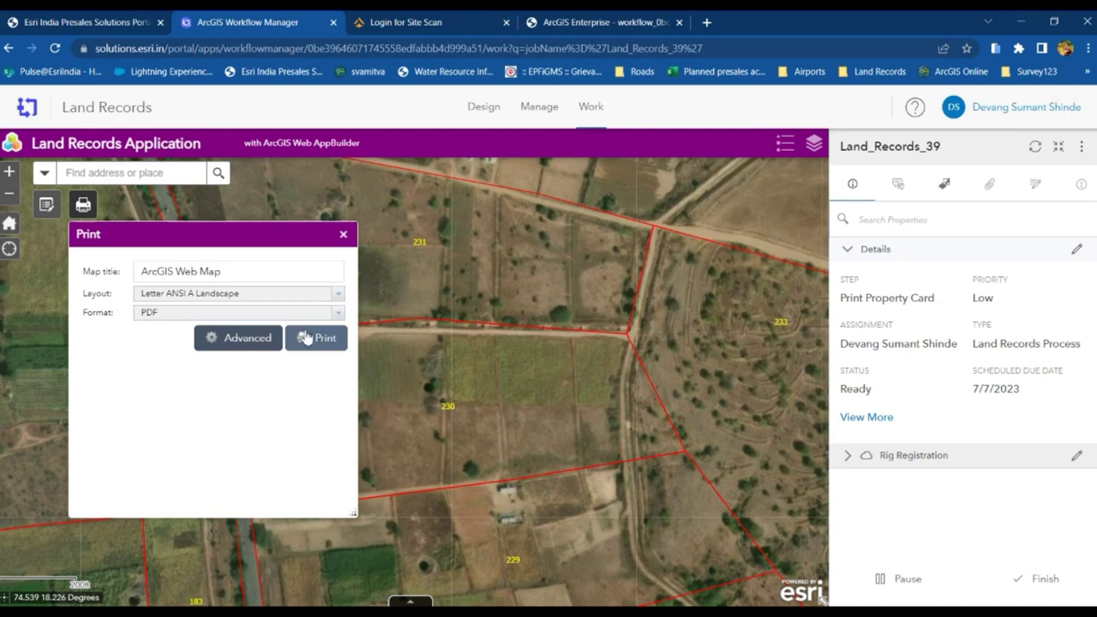
# Leave the Print Property Card step and look through the Manage, Work and Design areas, ending in Work
pyautogui.moveTo(168, 238); pyautogui.dragTo(517, 173)
pyautogui.click(527, 114)
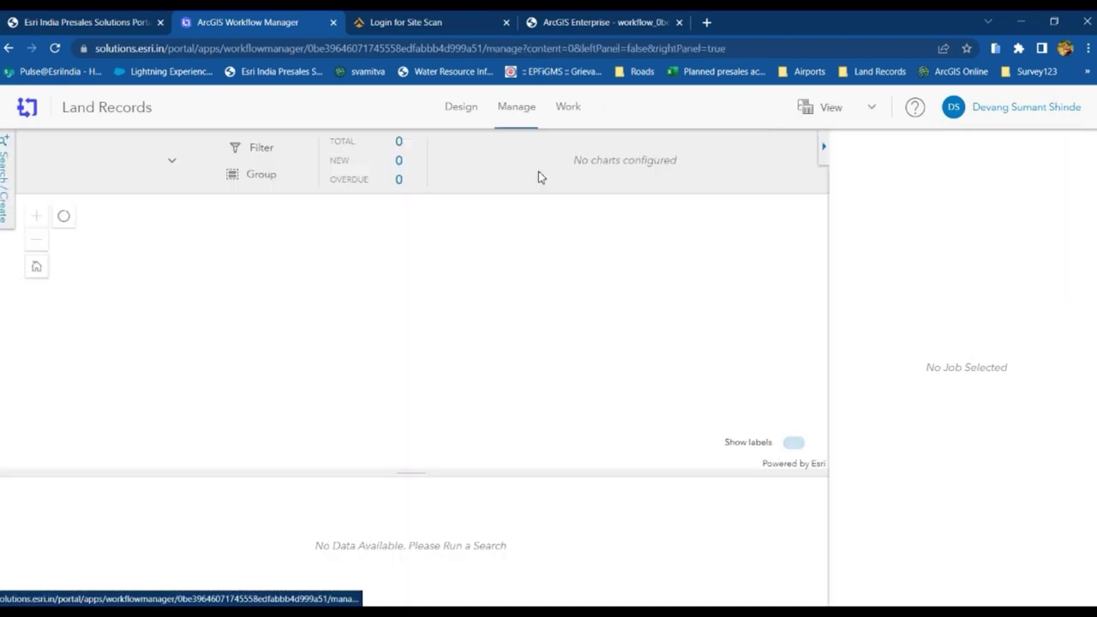
pyautogui.click(567, 109)
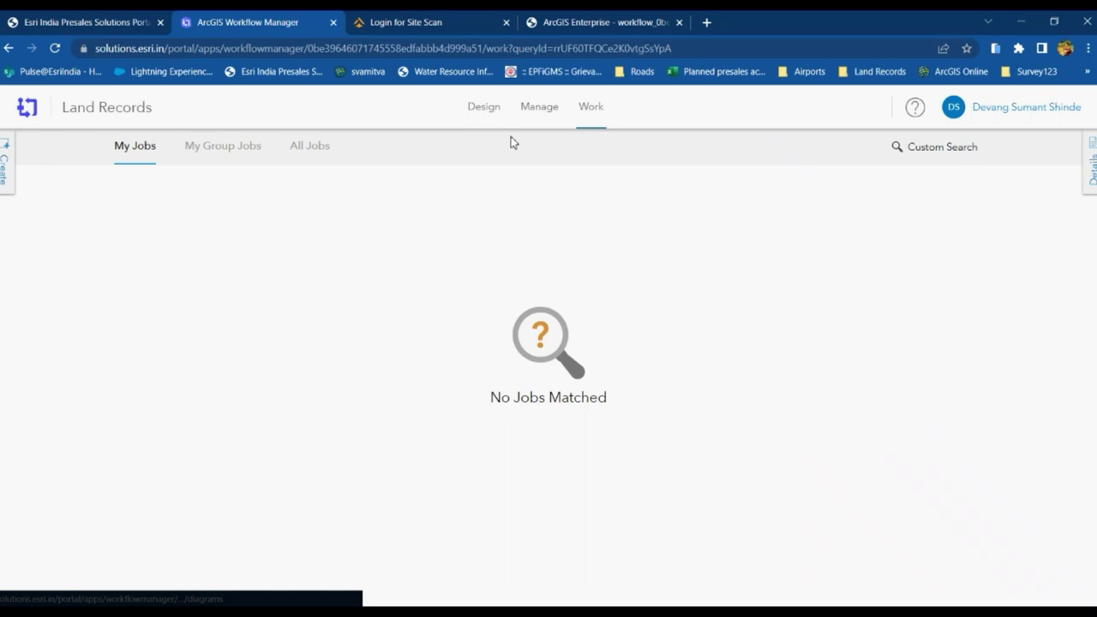
pyautogui.click(483, 108)
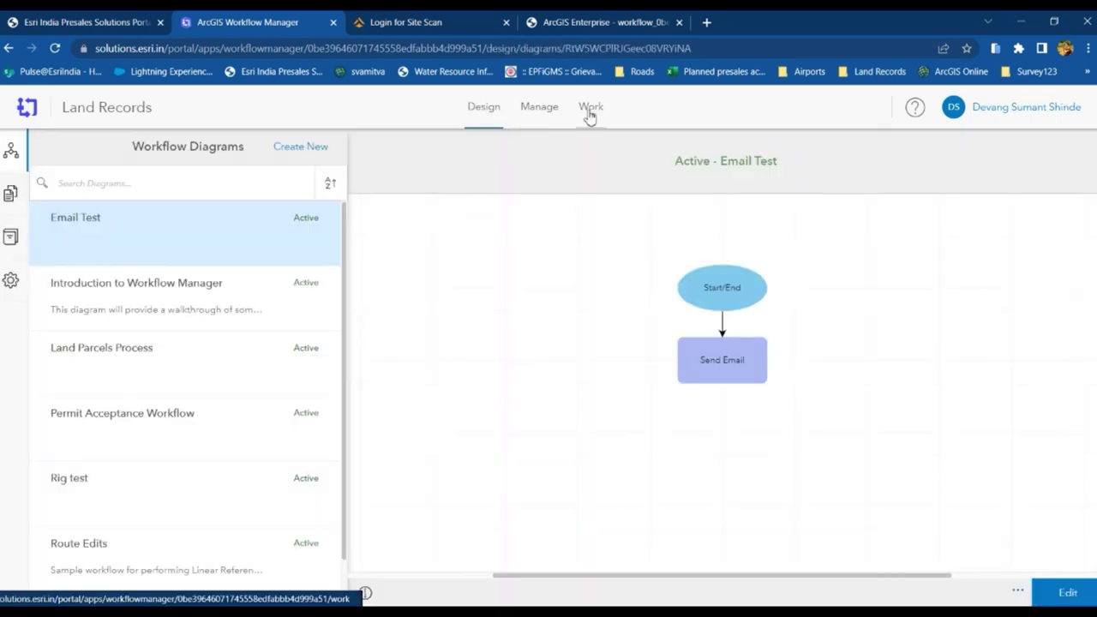
pyautogui.click(592, 110)
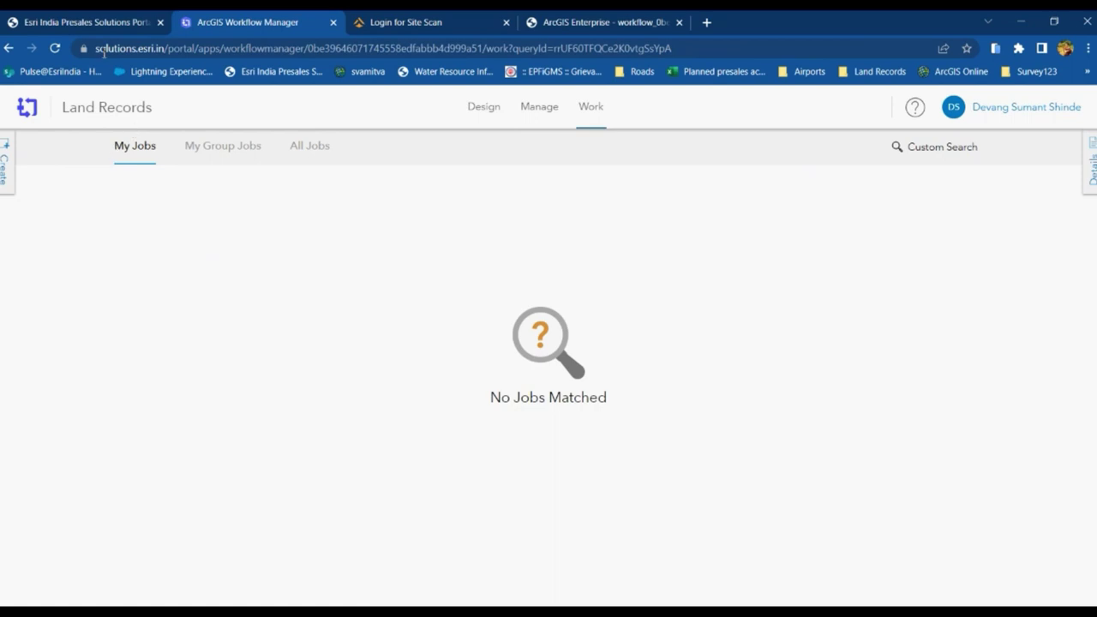
# Look at the portal and Site Scan pages and return to the Workflow Manager Work area
pyautogui.click(87, 26)
pyautogui.click(383, 25)
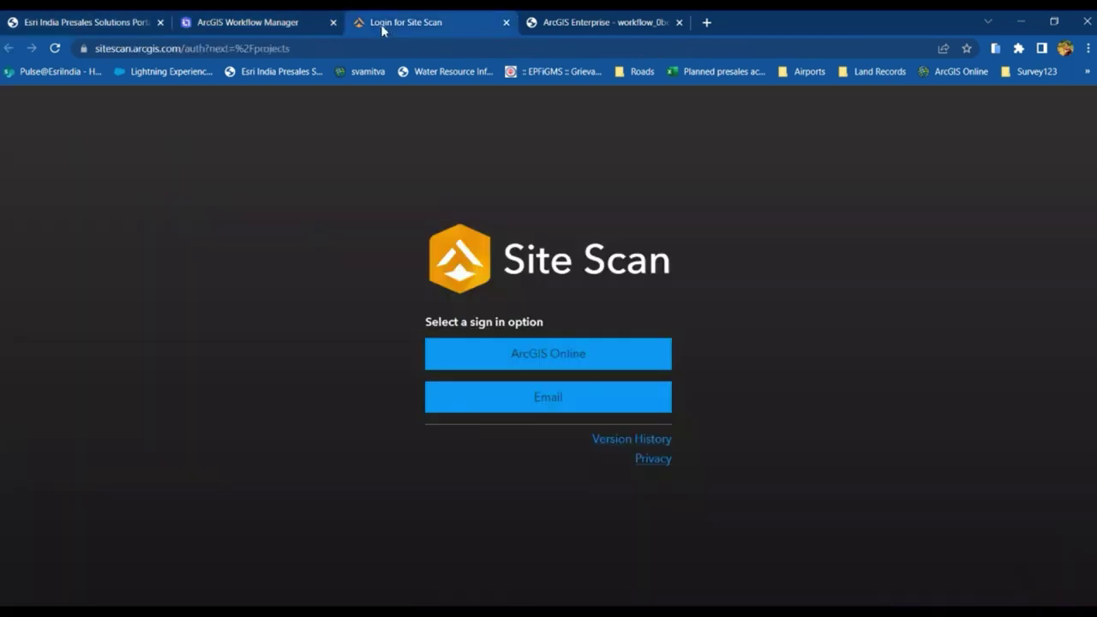
pyautogui.click(299, 26)
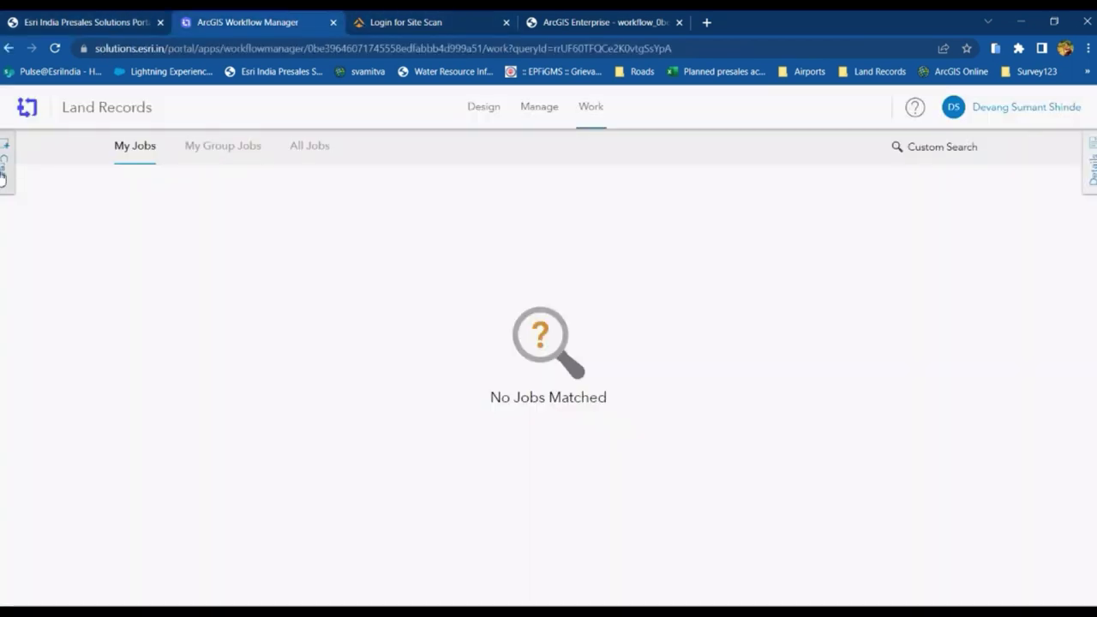
# Check the Manage area, and in the Work area show the job templates and the list of all jobs
pyautogui.click(540, 118)
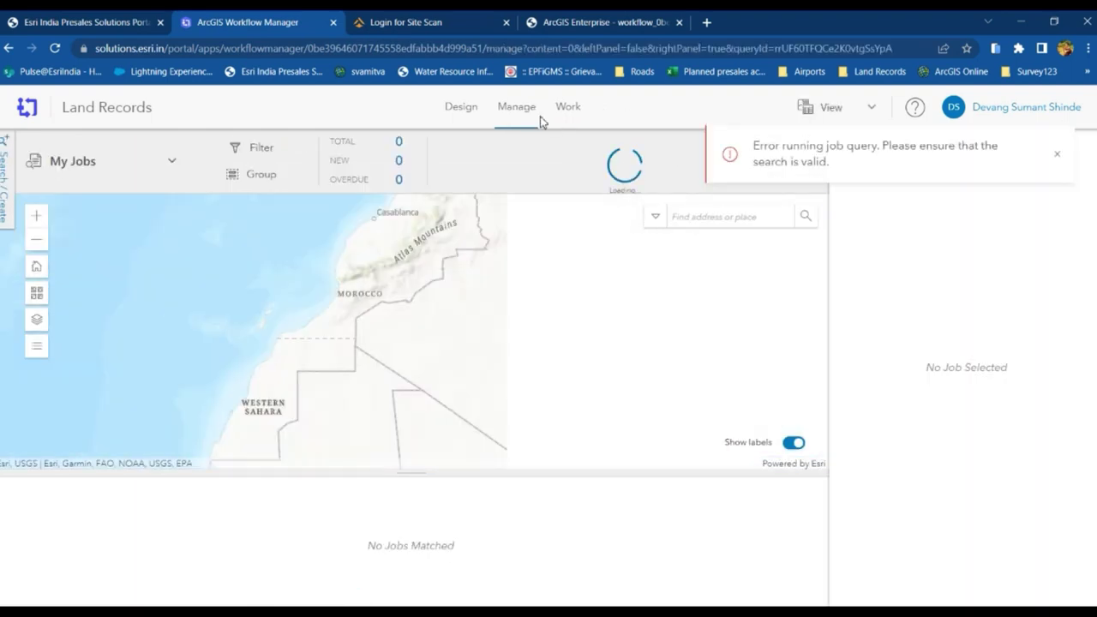
pyautogui.click(574, 114)
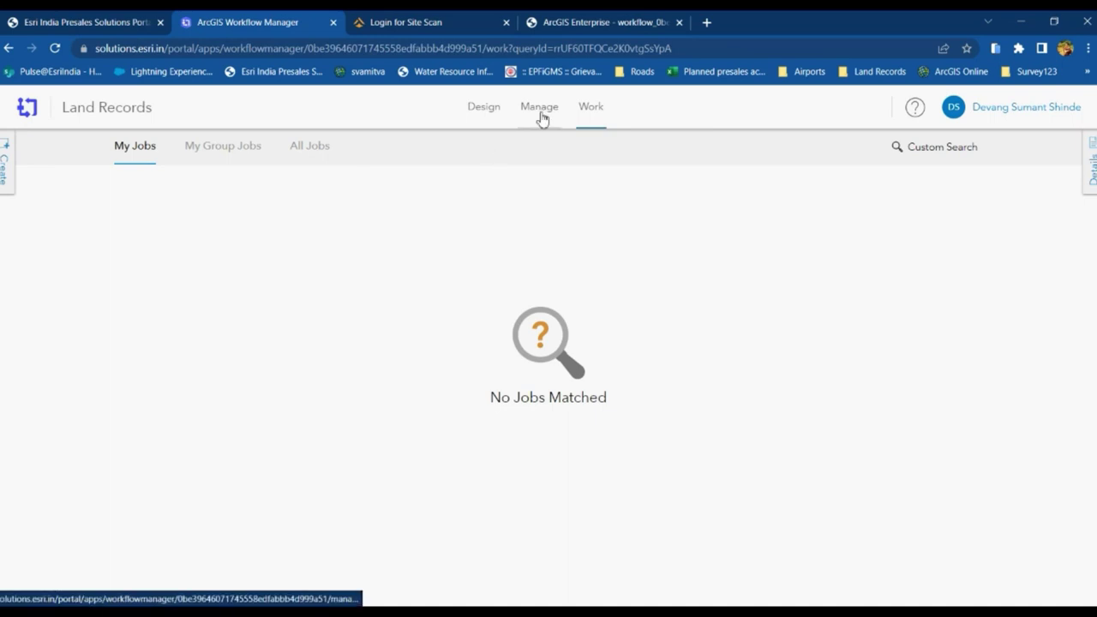
pyautogui.click(10, 183)
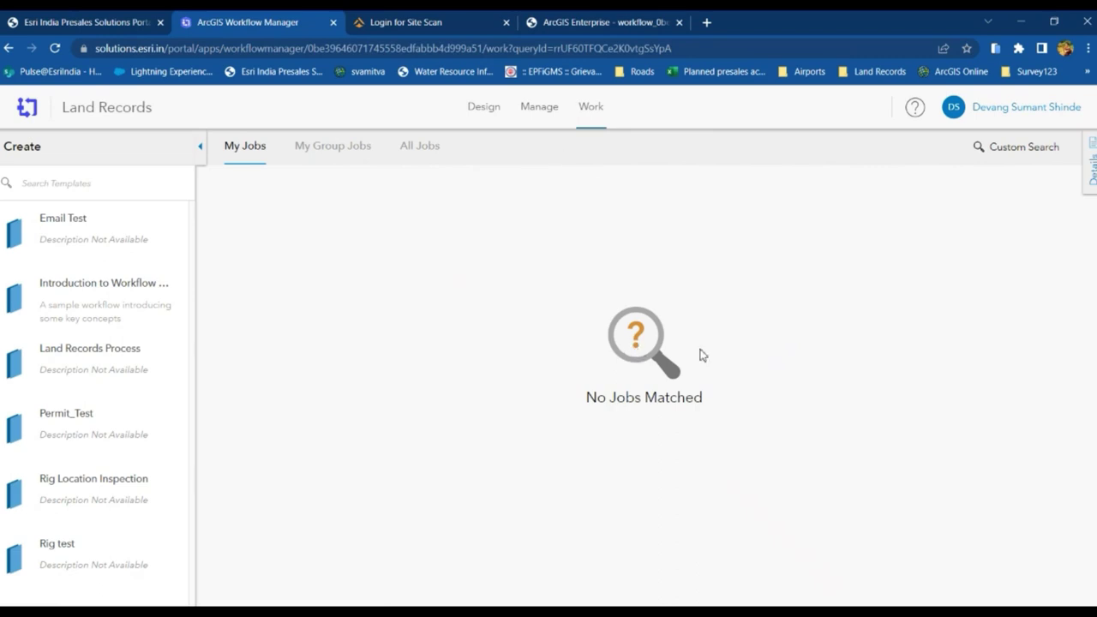
pyautogui.click(417, 147)
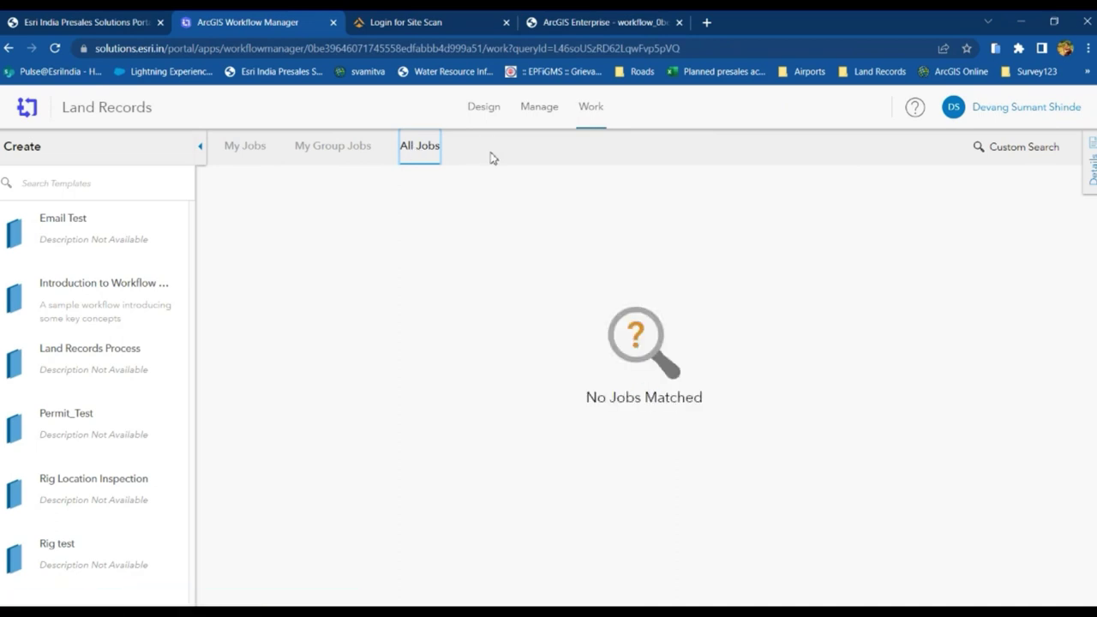
# Switch to the ArcGIS Enterprise portal's My Content page and examine the Land Records workflow, layer and application items
pyautogui.click(83, 24)
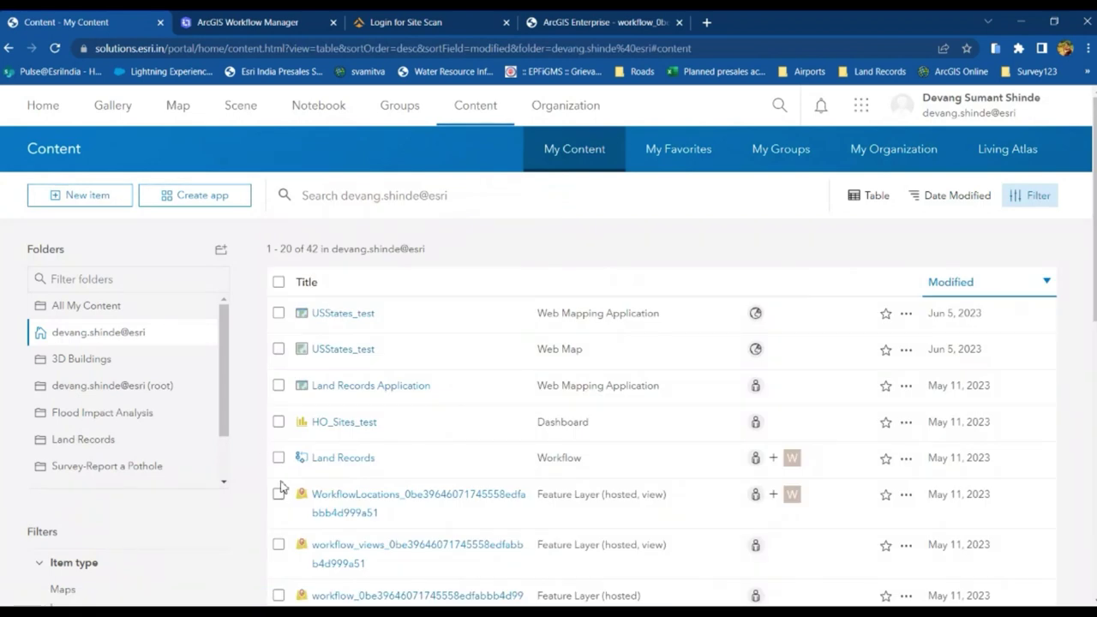
pyautogui.scroll(-1, 291, 487)
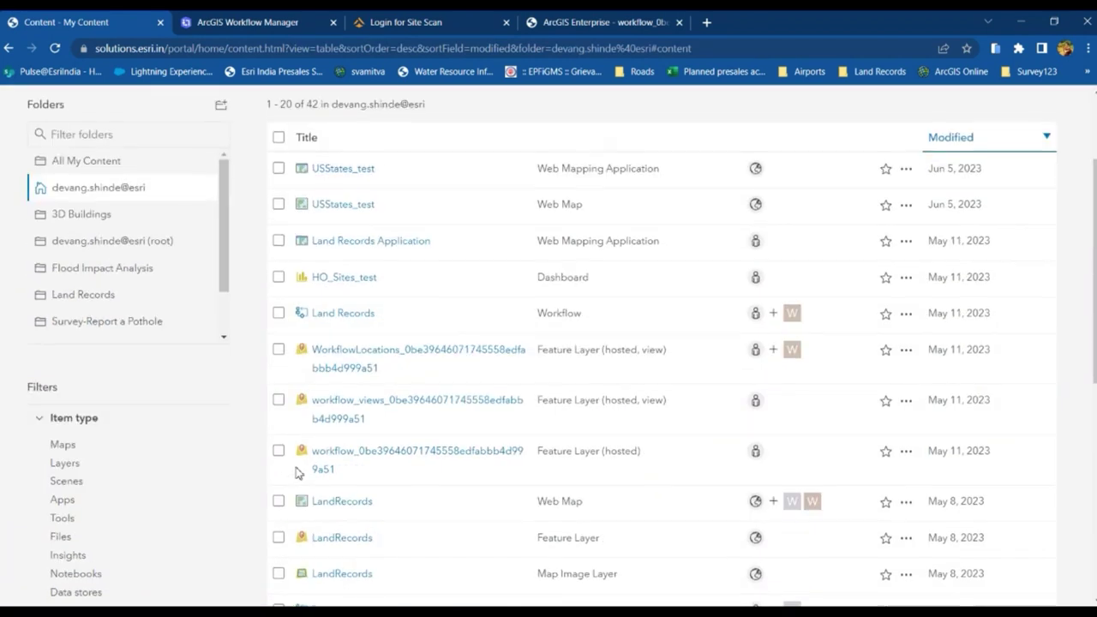
pyautogui.scroll(-3, 304, 424)
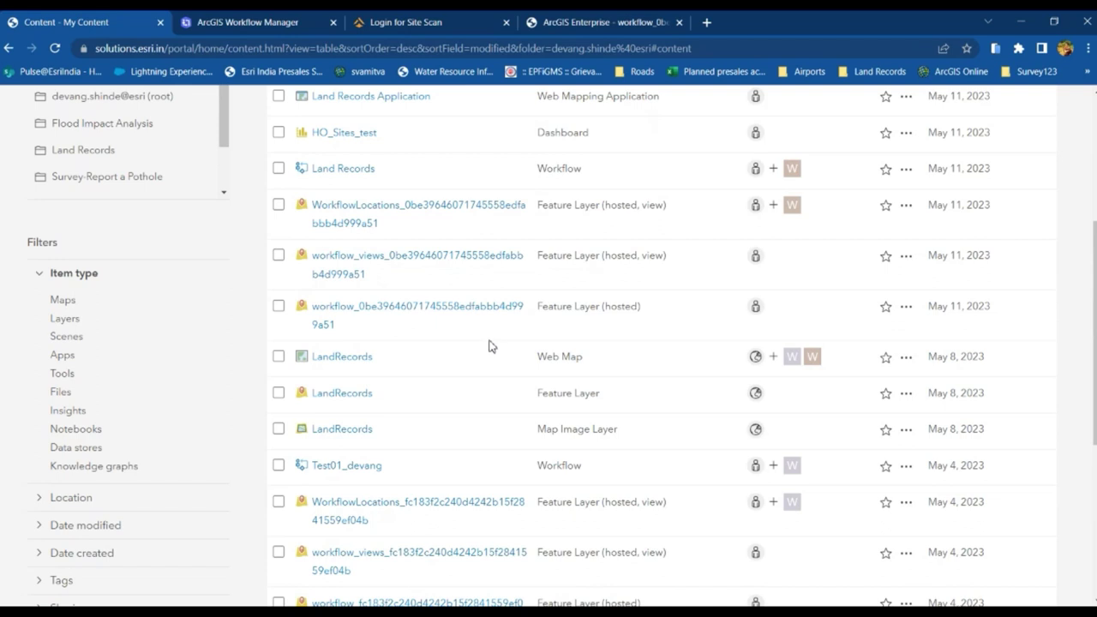
pyautogui.scroll(3, 490, 345)
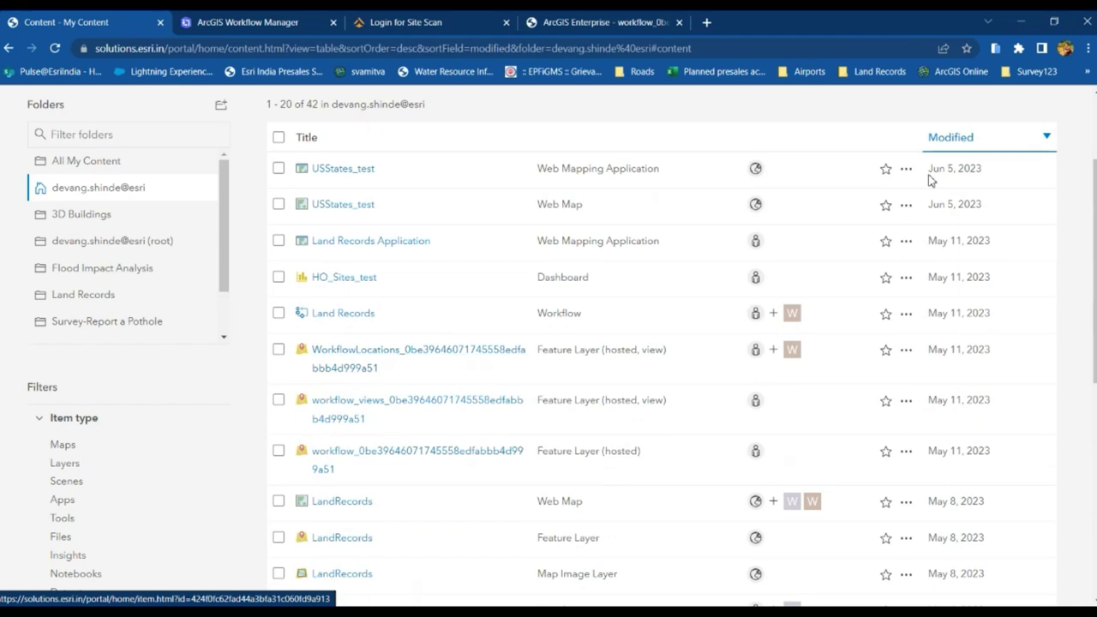
# Sort the content by modified date, oldest first and back to newest first, and open the Land Records workflow item's details
pyautogui.click(993, 147)
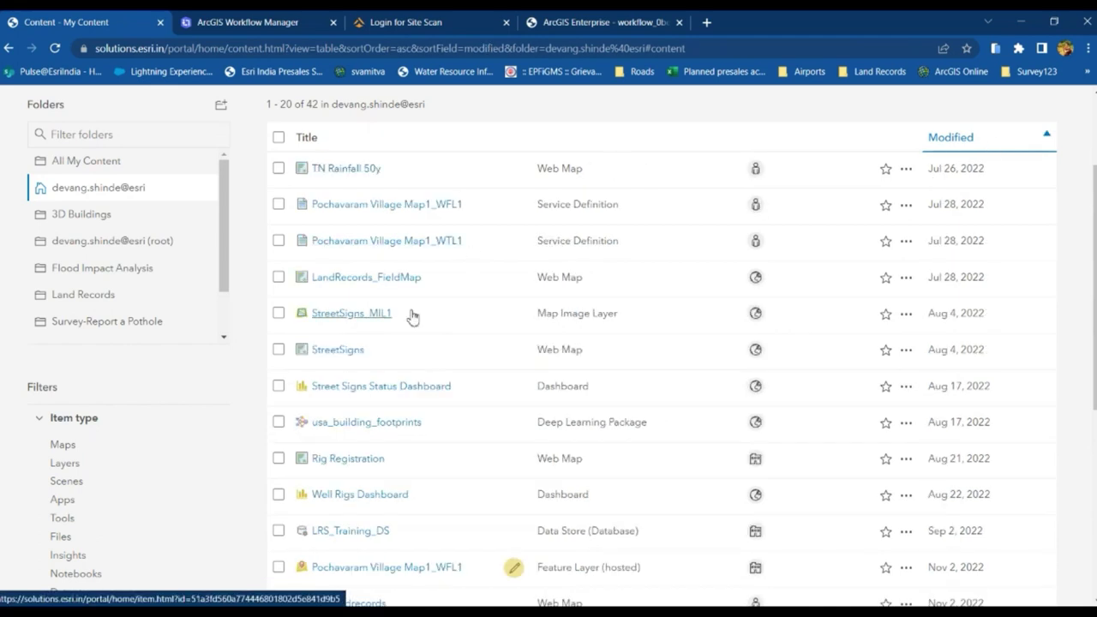
pyautogui.click(978, 141)
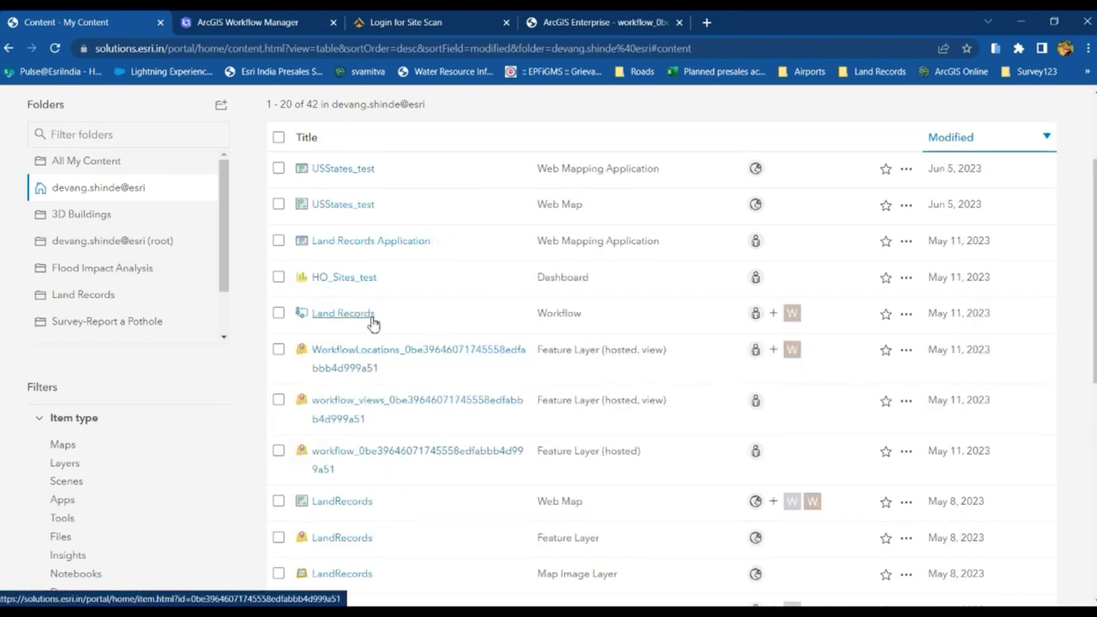
pyautogui.click(907, 315)
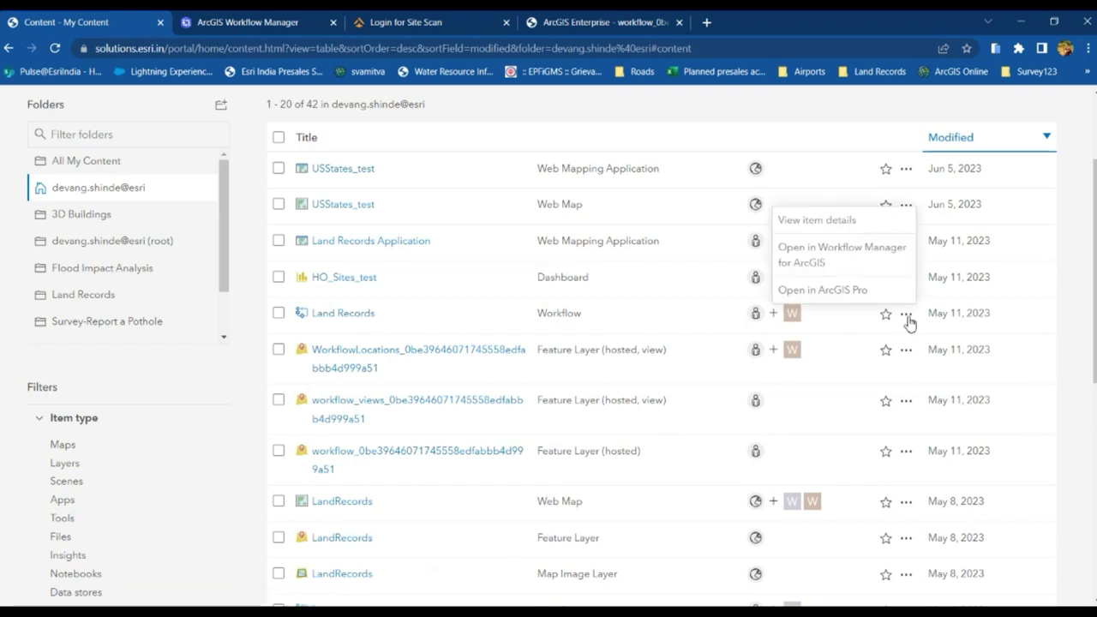
pyautogui.click(372, 317)
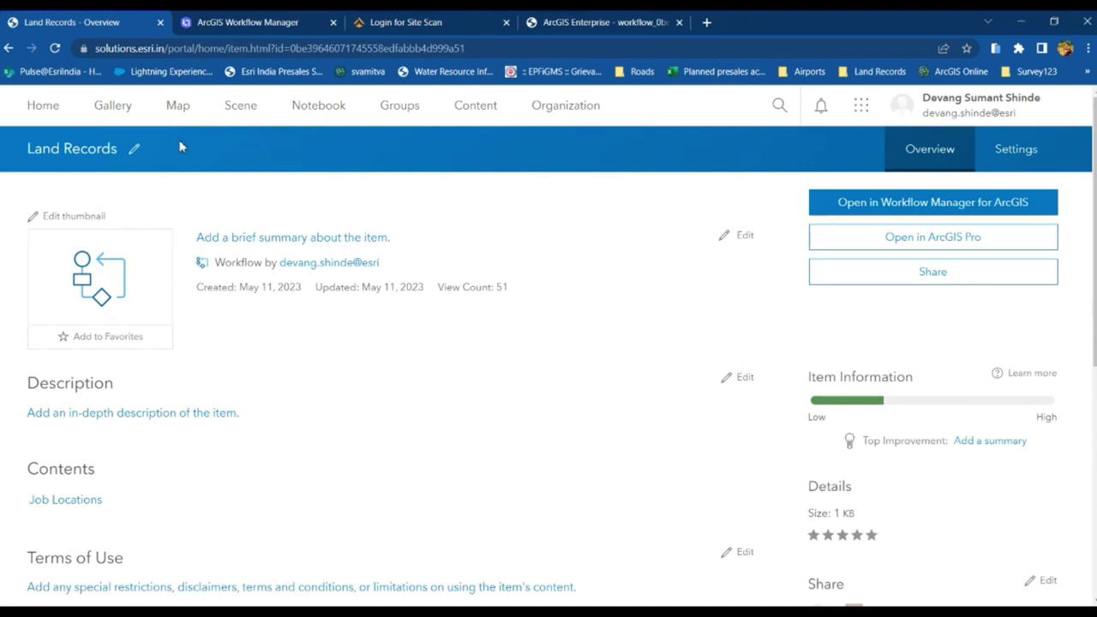
# Return to My Content and open the WorkflowLocations hosted feature layer view in Map Viewer Classic in a new browser tab
pyautogui.click(467, 110)
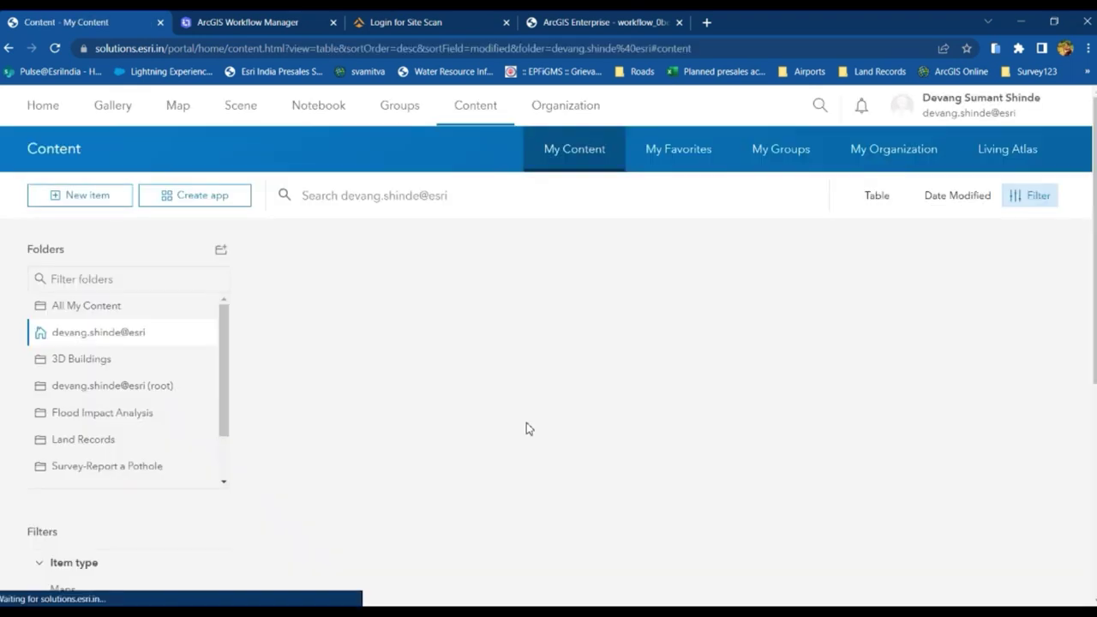
pyautogui.scroll(-1, 458, 459)
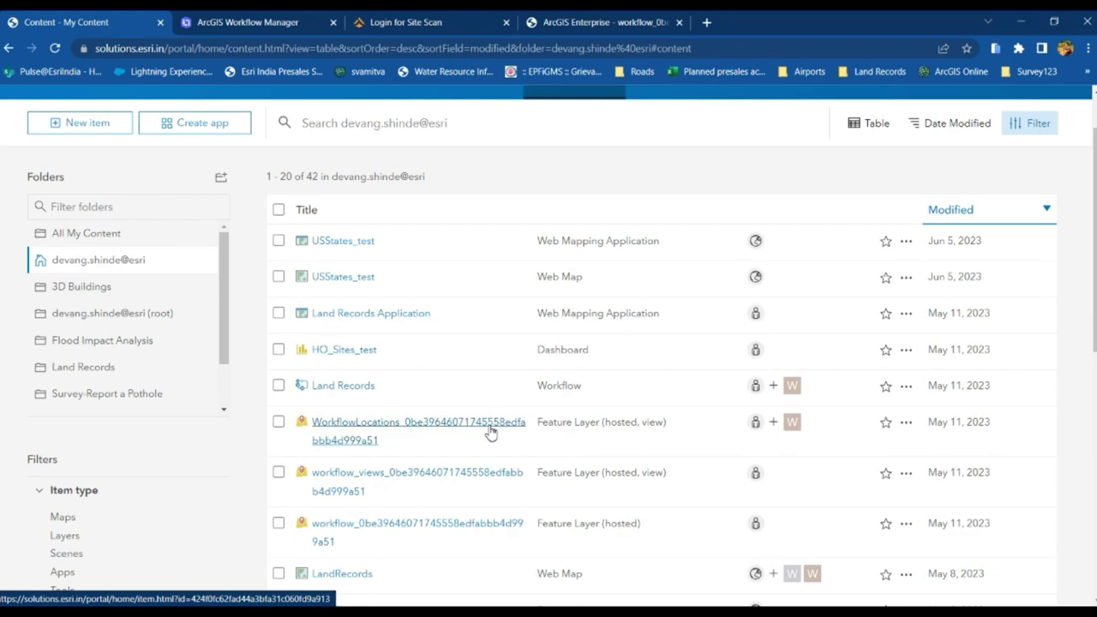
pyautogui.click(906, 422)
pyautogui.rightClick(882, 248)
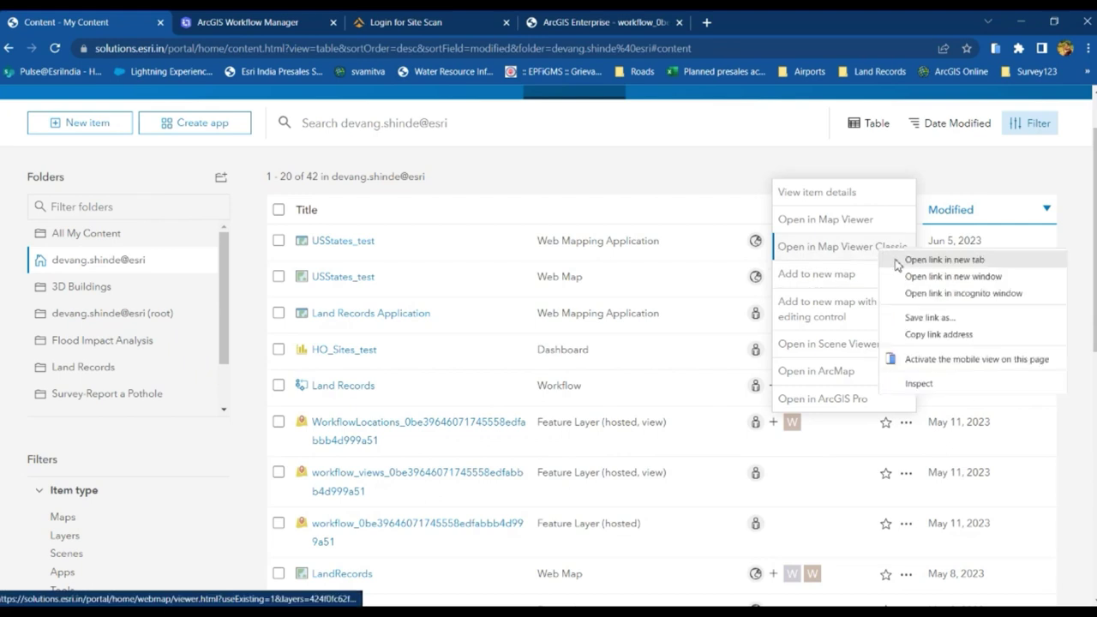
pyautogui.click(897, 260)
# Check the Workflow Manager job list and examine the job locations on the map of the hosted workflow layer
pyautogui.click(432, 26)
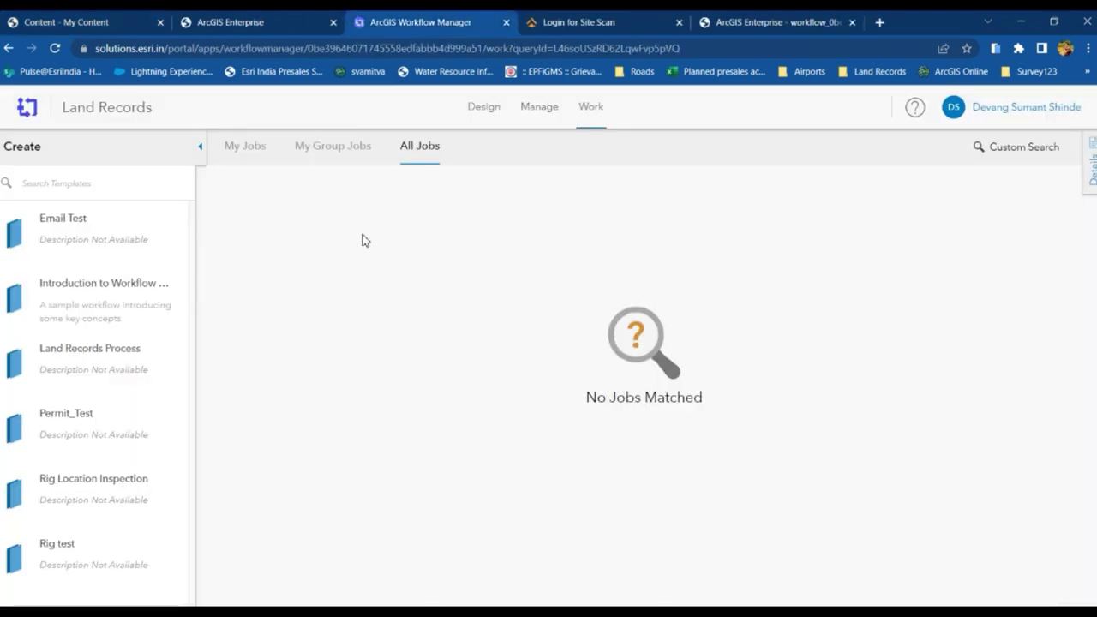
pyautogui.click(761, 28)
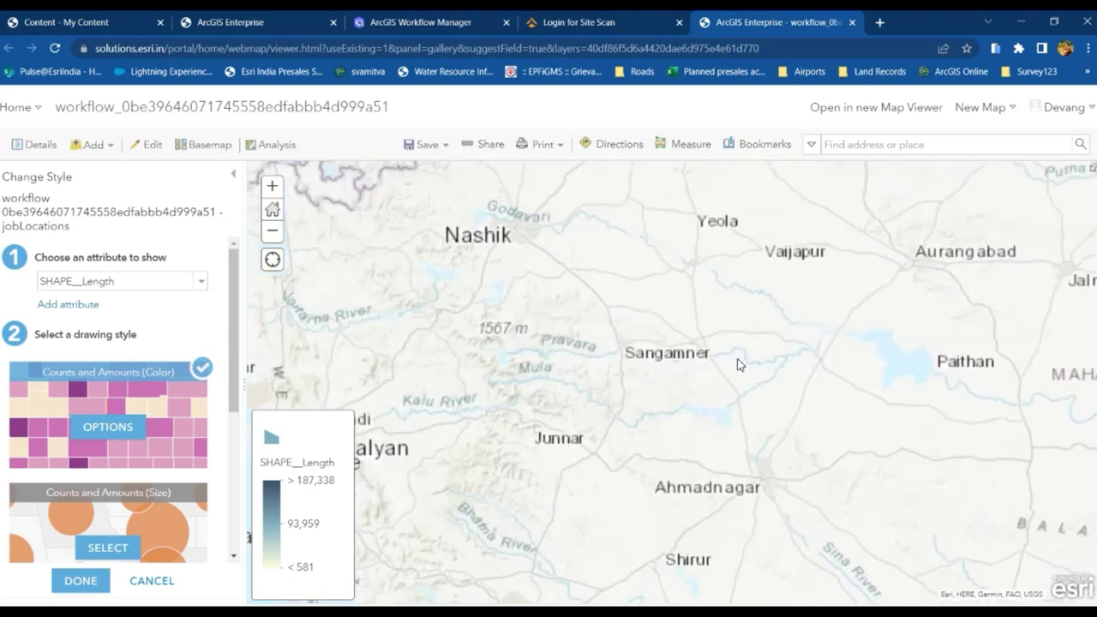
pyautogui.scroll(1, 735, 363)
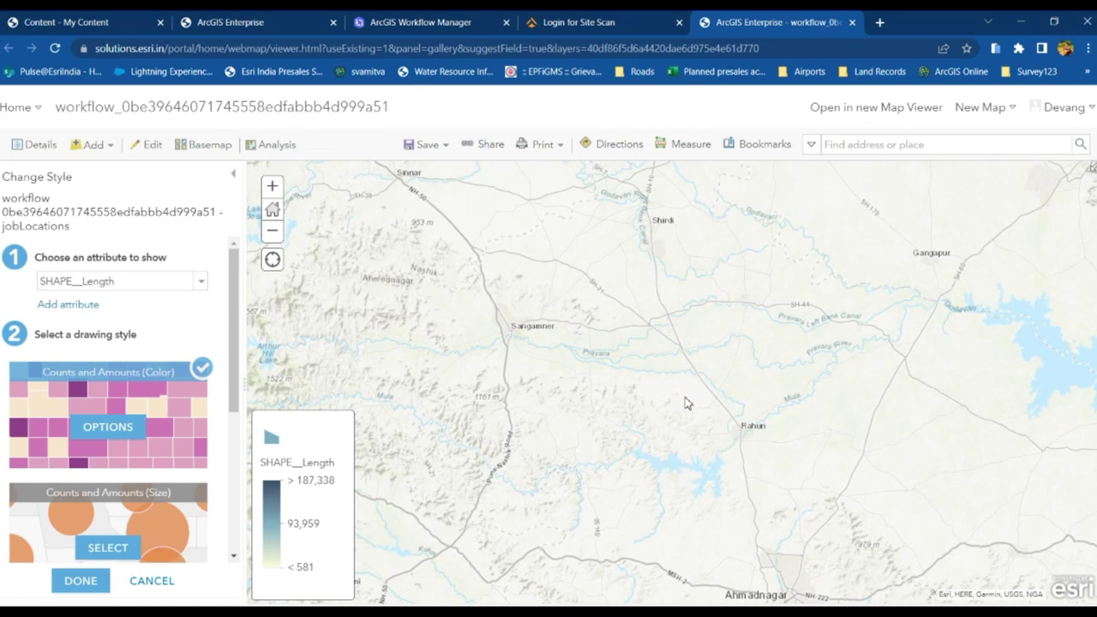
pyautogui.scroll(-1, 685, 403)
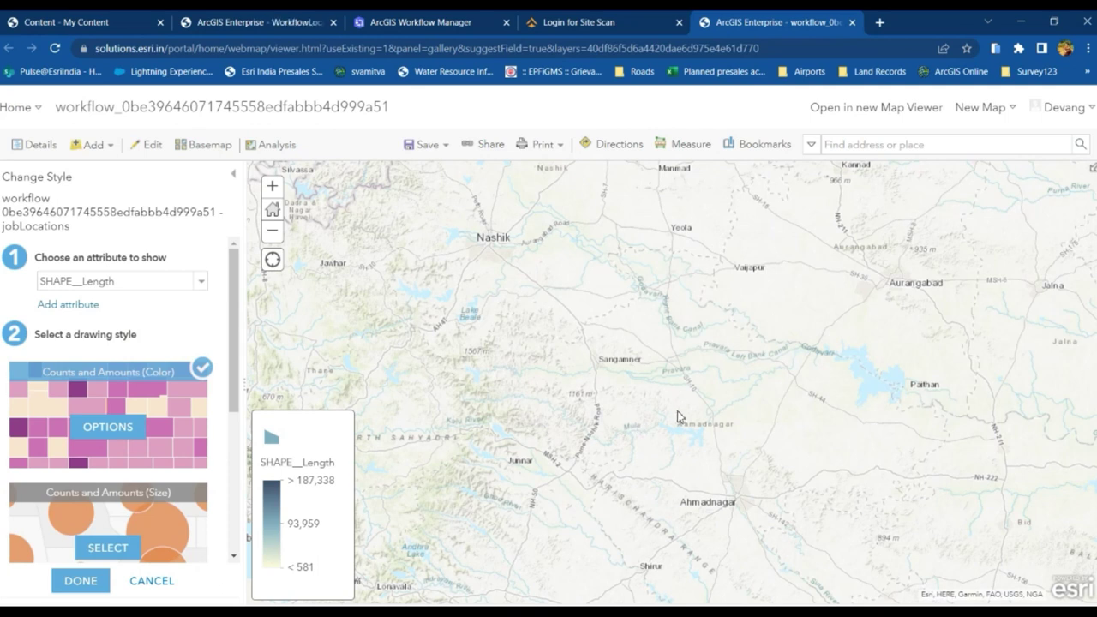
pyautogui.scroll(1, 678, 418)
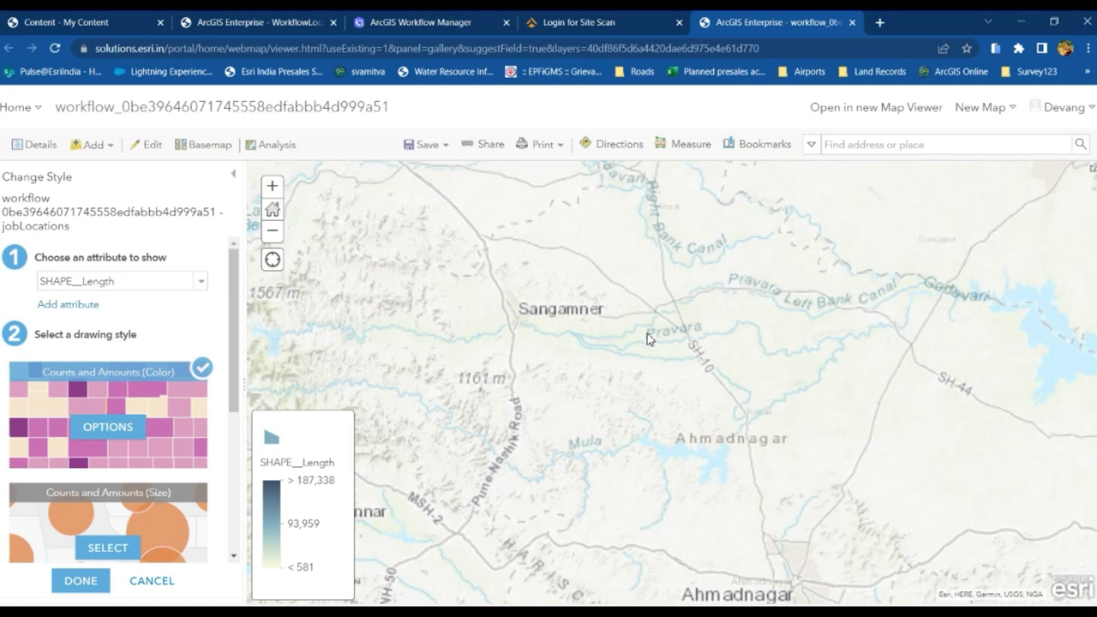
pyautogui.scroll(-2, 648, 333)
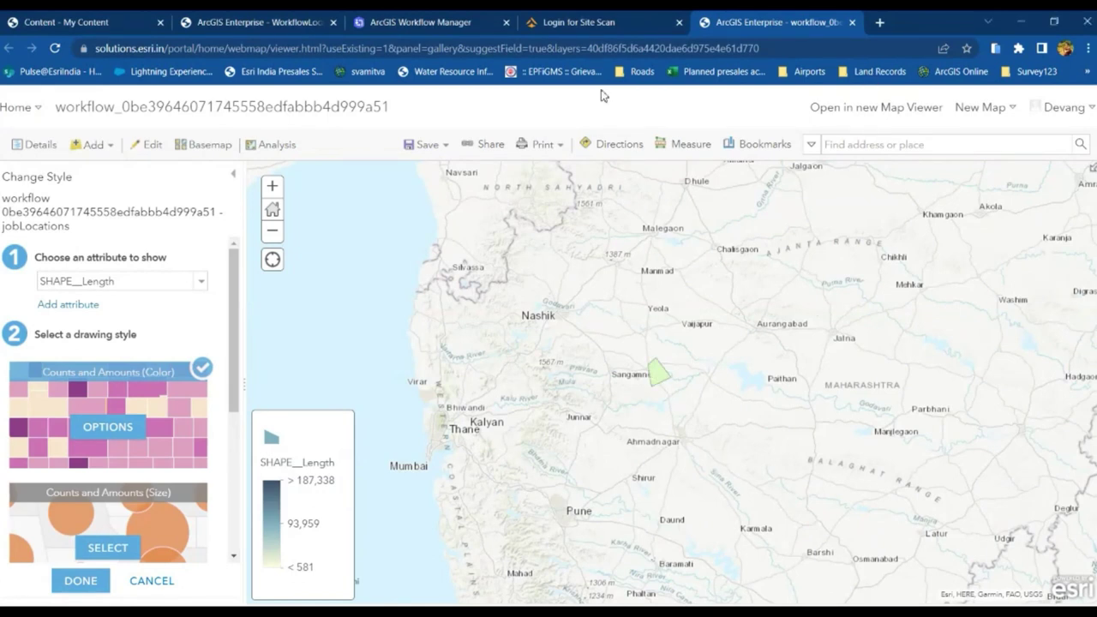
pyautogui.click(558, 25)
pyautogui.click(718, 24)
# Switch to the WorkflowLocations map and examine the job area polygon near Sangamner up close
pyautogui.click(258, 22)
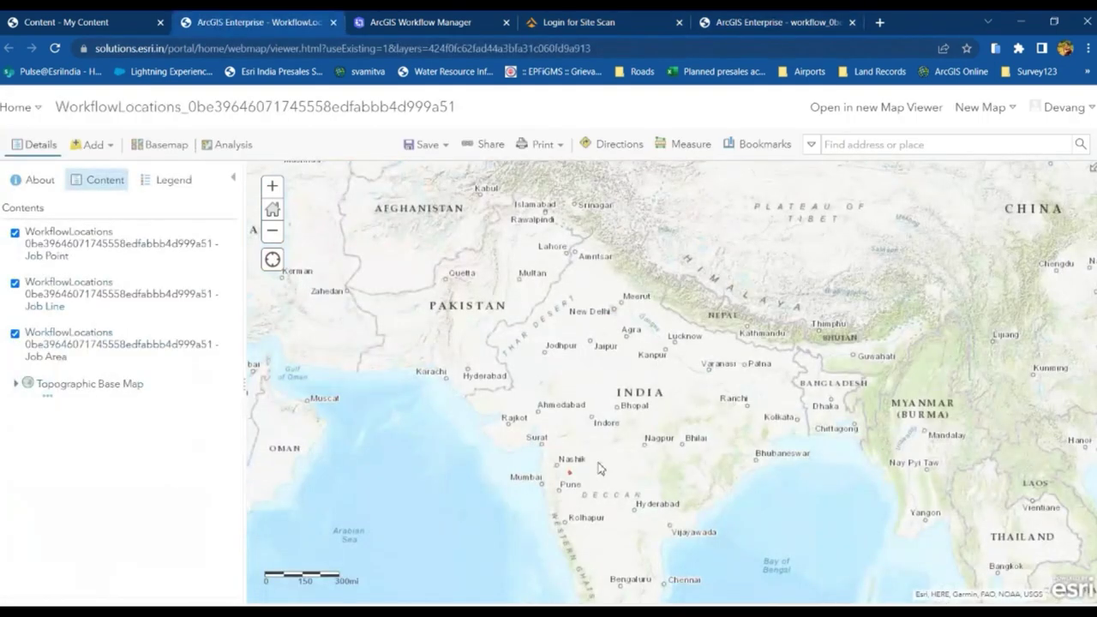
pyautogui.scroll(1, 592, 469)
pyautogui.scroll(1, 581, 469)
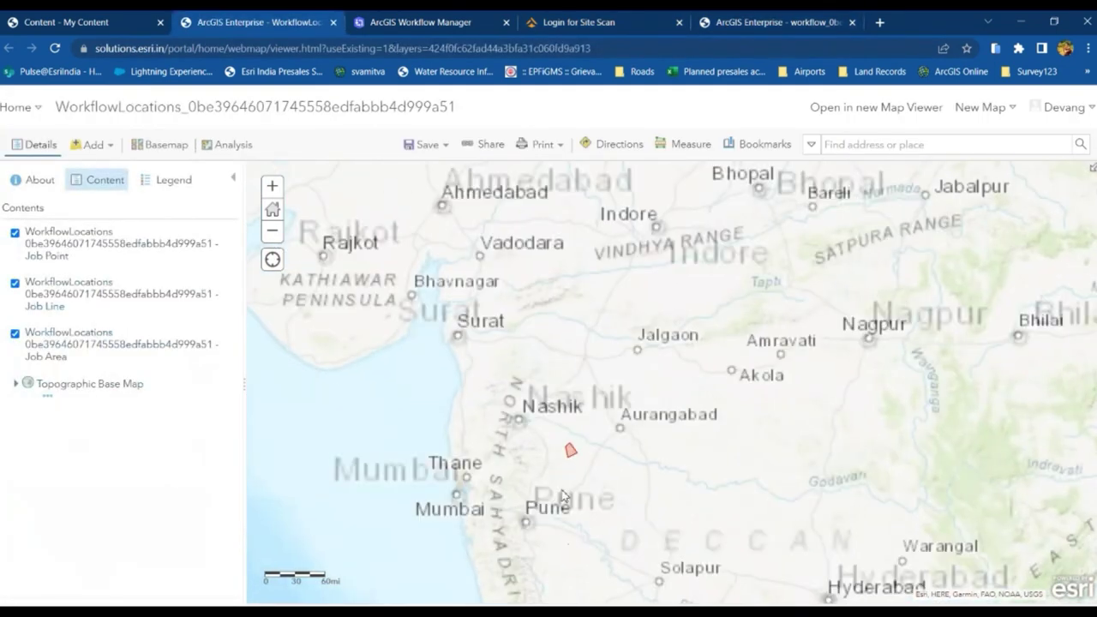
pyautogui.scroll(1, 564, 497)
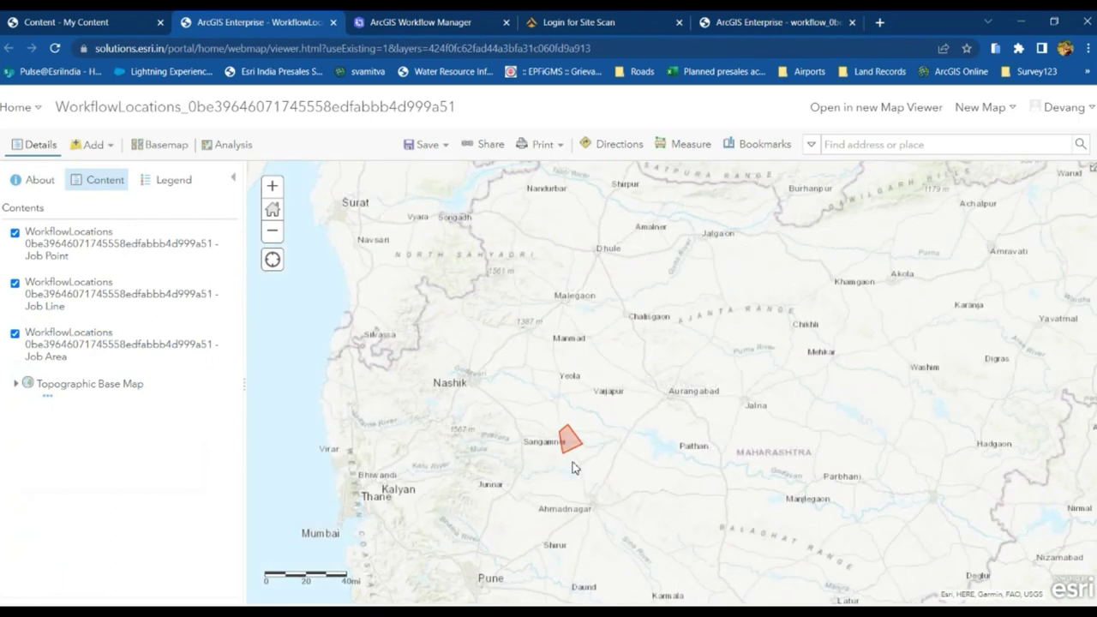
pyautogui.scroll(1, 572, 467)
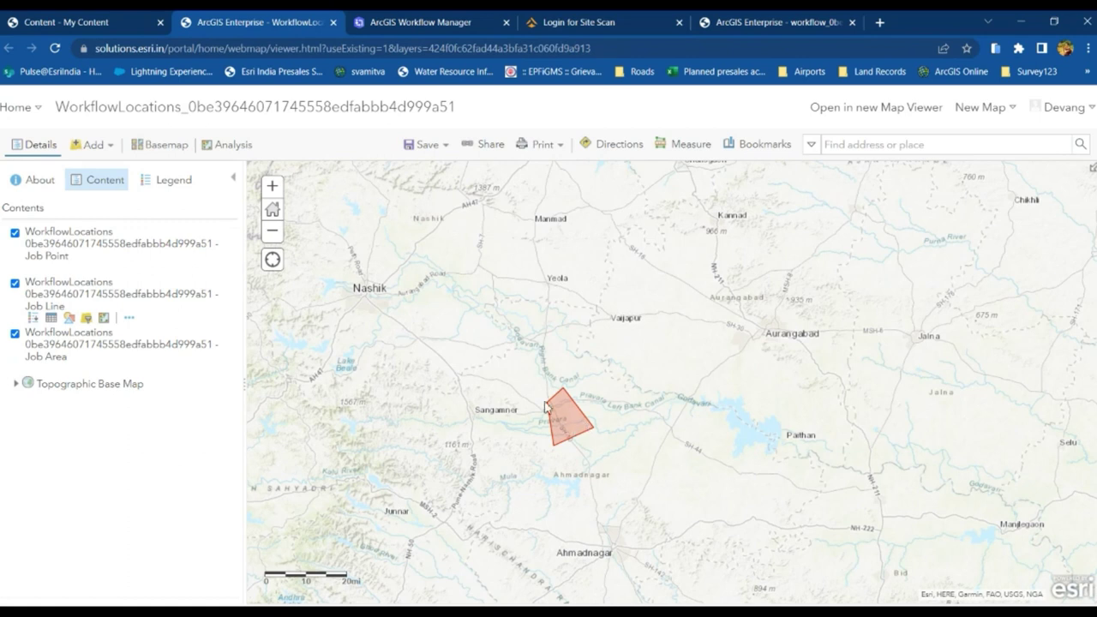
# Show the attribute tables of the Job Point and Job Line layers
pyautogui.click(50, 269)
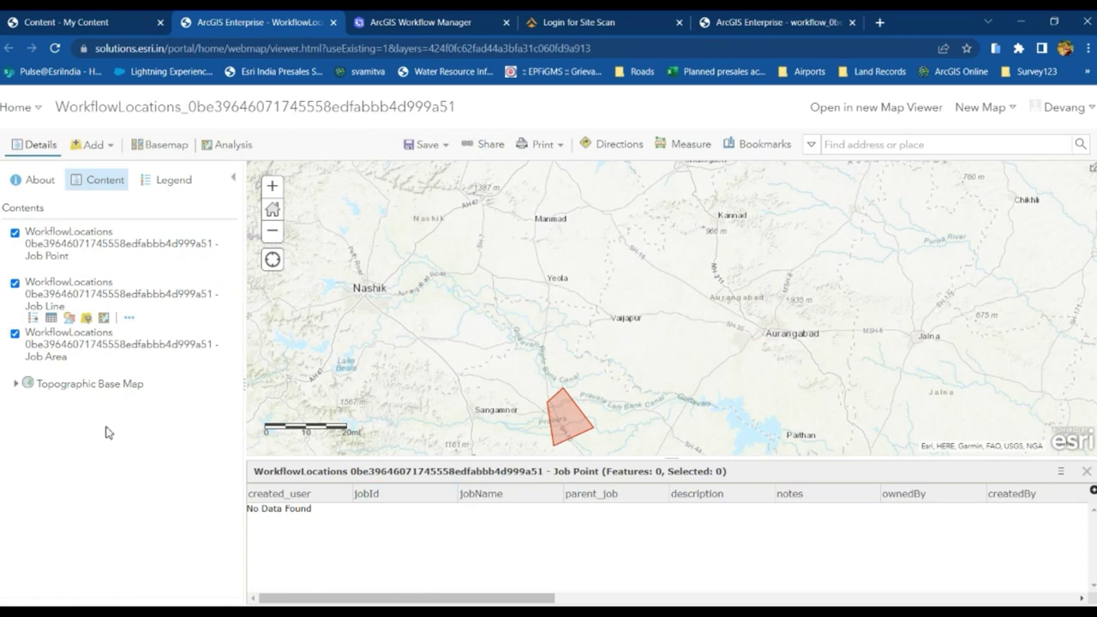
pyautogui.click(51, 318)
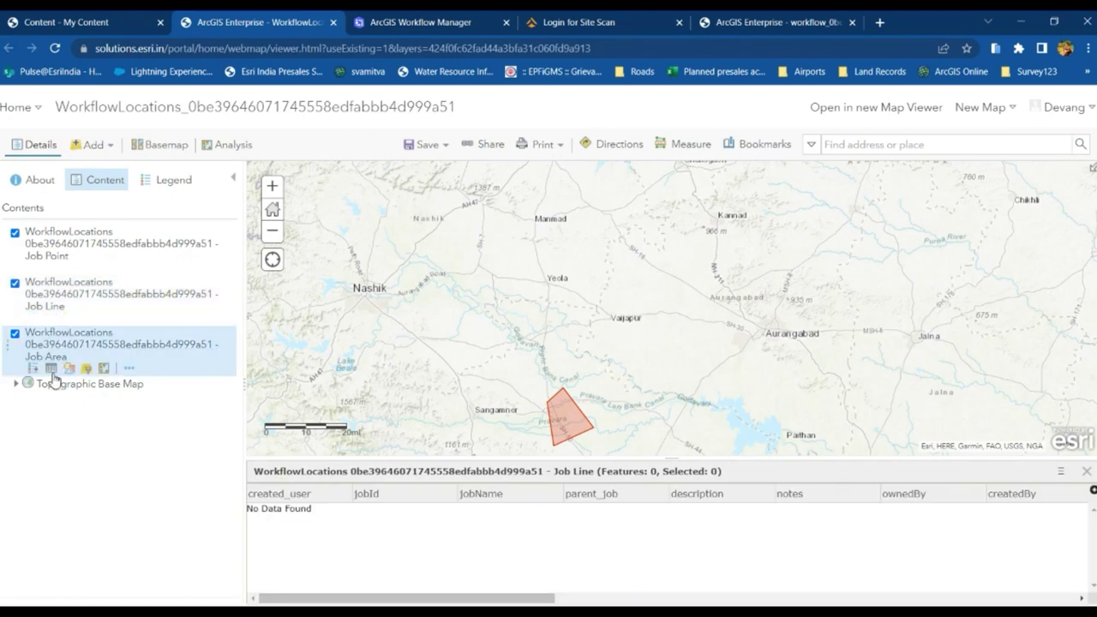